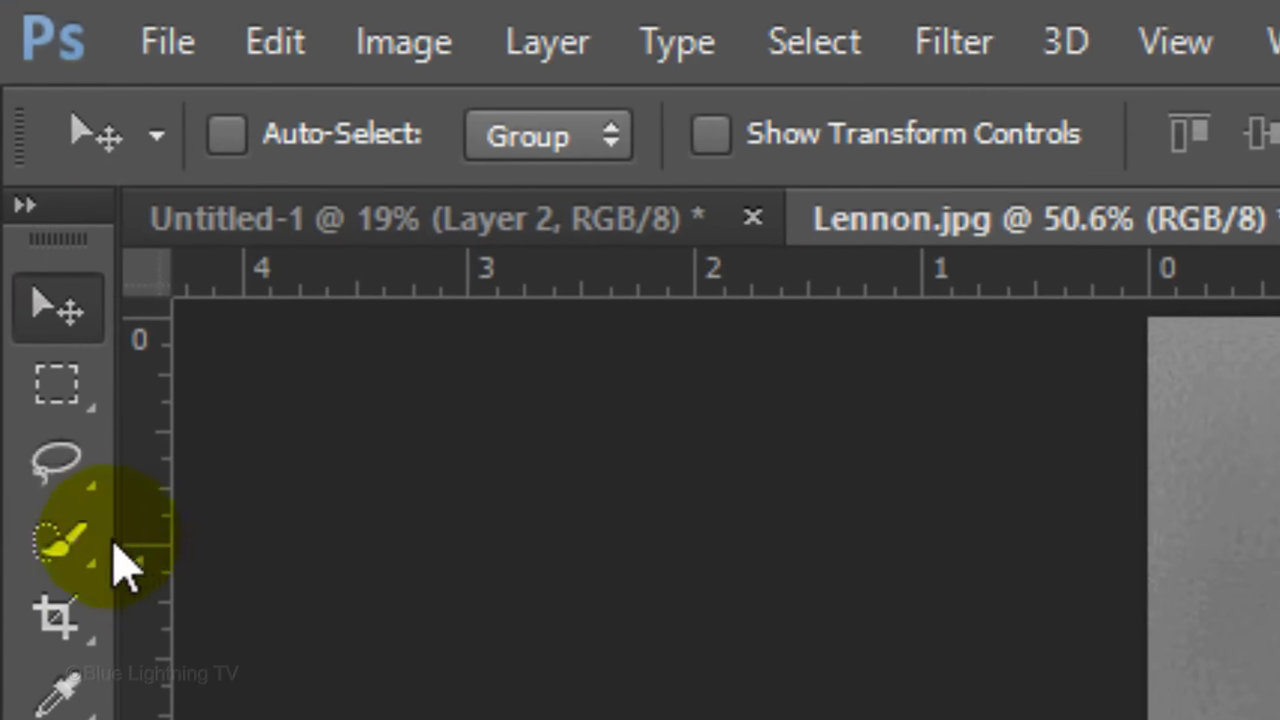
# Select the backdrop around the man with the Quick Selection Tool, subtracting the spill over his hair, and invert the selection.
pyautogui.click(100, 560)
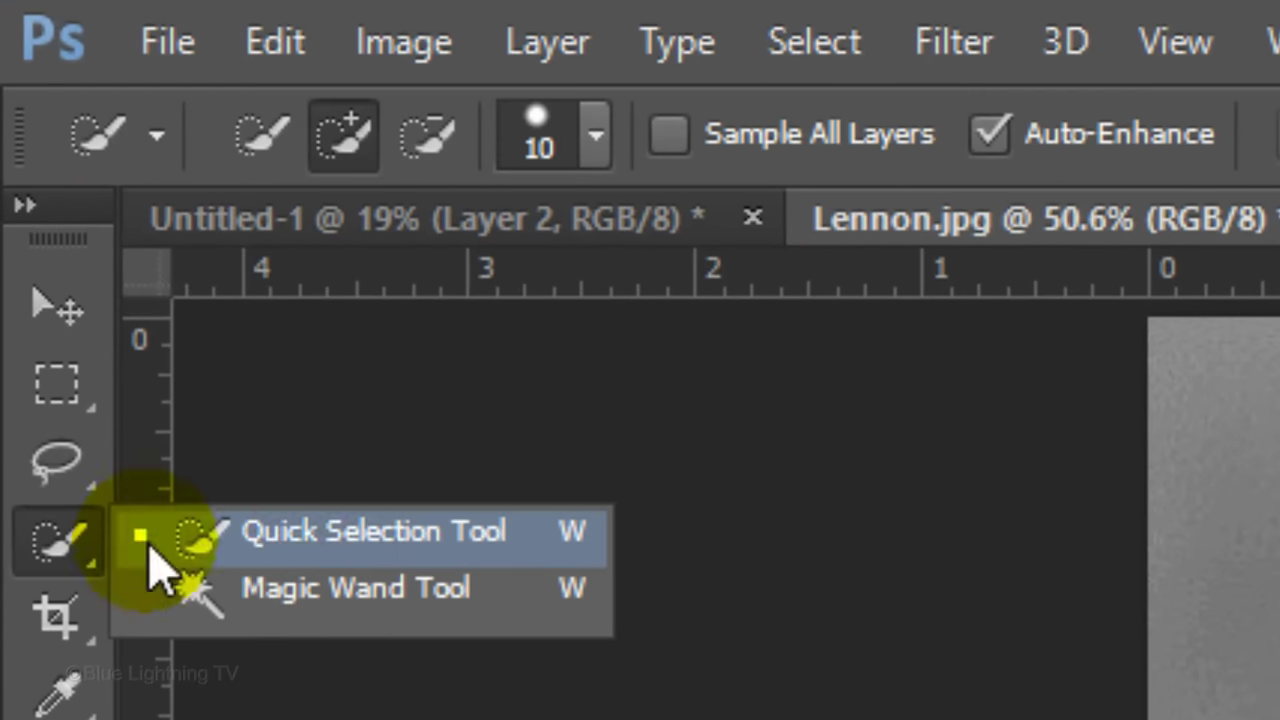
pyautogui.click(335, 535)
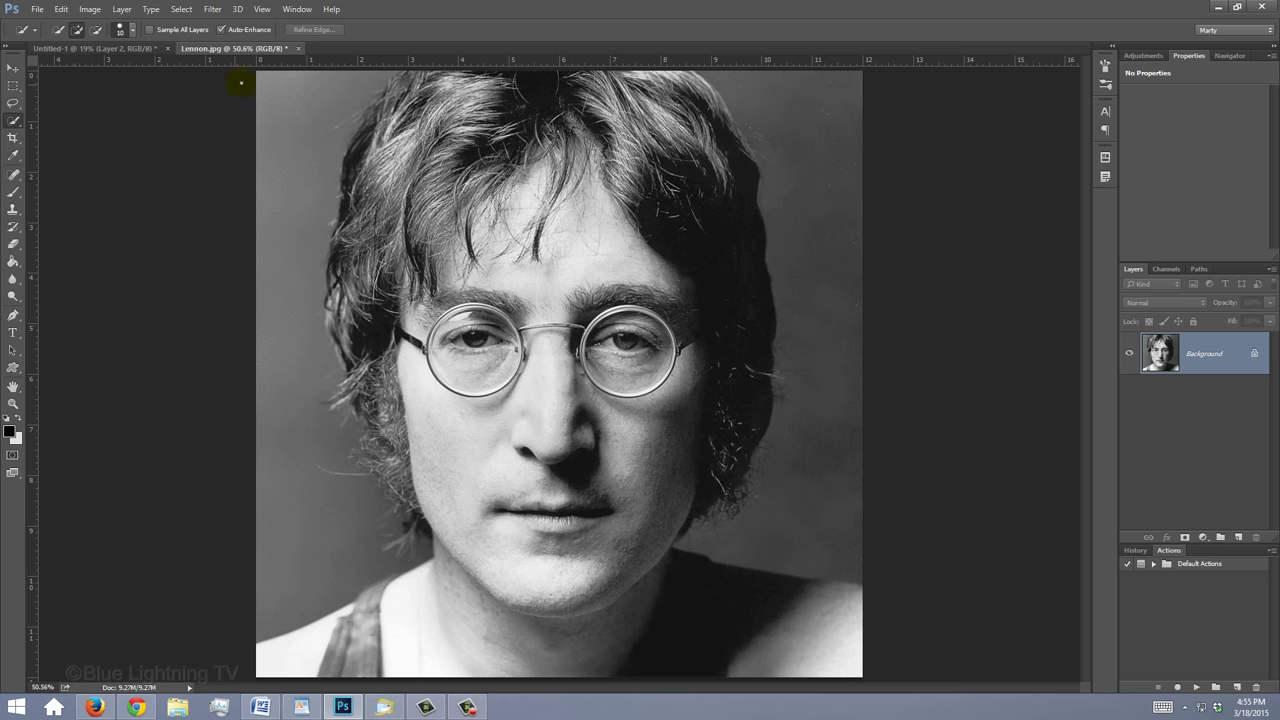
pyautogui.moveTo(241, 82)
pyautogui.mouseDown()
pyautogui.moveTo(320, 92)
pyautogui.moveTo(331, 143)
pyautogui.moveTo(300, 244)
pyautogui.moveTo(300, 366)
pyautogui.moveTo(355, 497)
pyautogui.mouseUp()
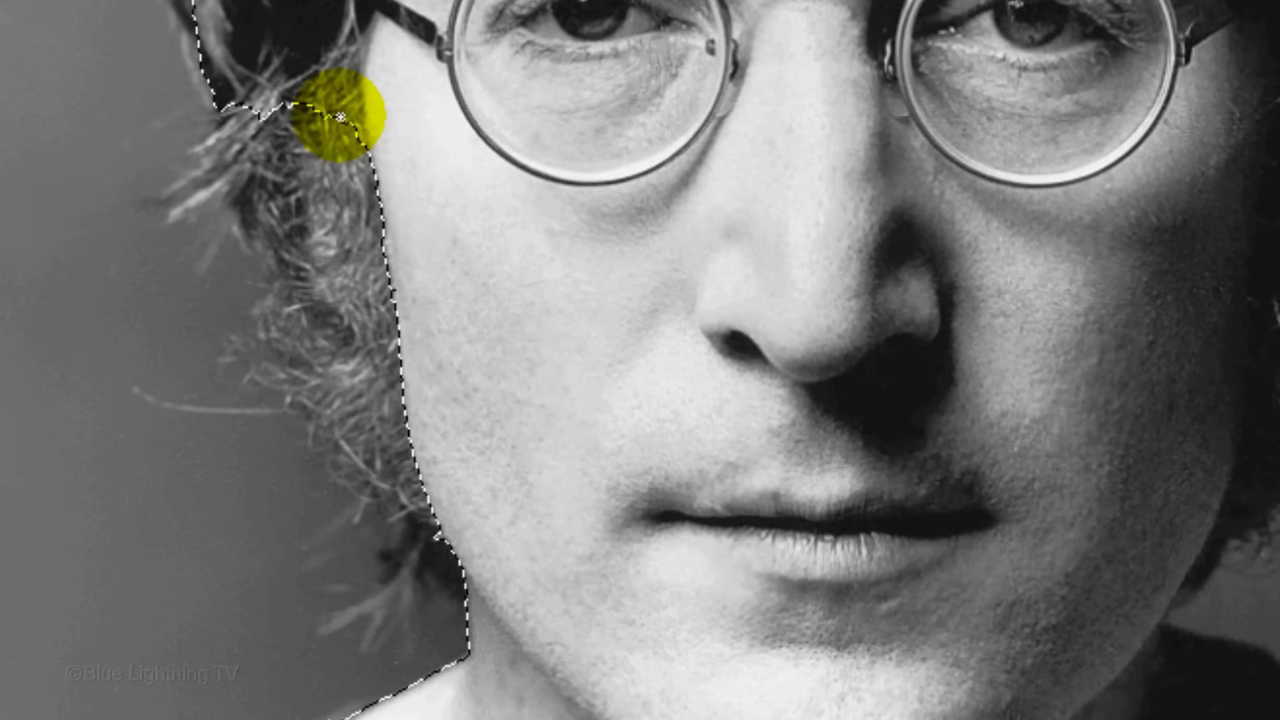
pyautogui.press('alt')
pyautogui.moveTo(334, 114)
pyautogui.mouseDown()
pyautogui.moveTo(286, 160)
pyautogui.moveTo(339, 220)
pyautogui.moveTo(264, 118)
pyautogui.moveTo(251, 203)
pyautogui.moveTo(275, 304)
pyautogui.moveTo(308, 402)
pyautogui.moveTo(387, 493)
pyautogui.moveTo(408, 542)
pyautogui.moveTo(486, 571)
pyautogui.mouseUp()
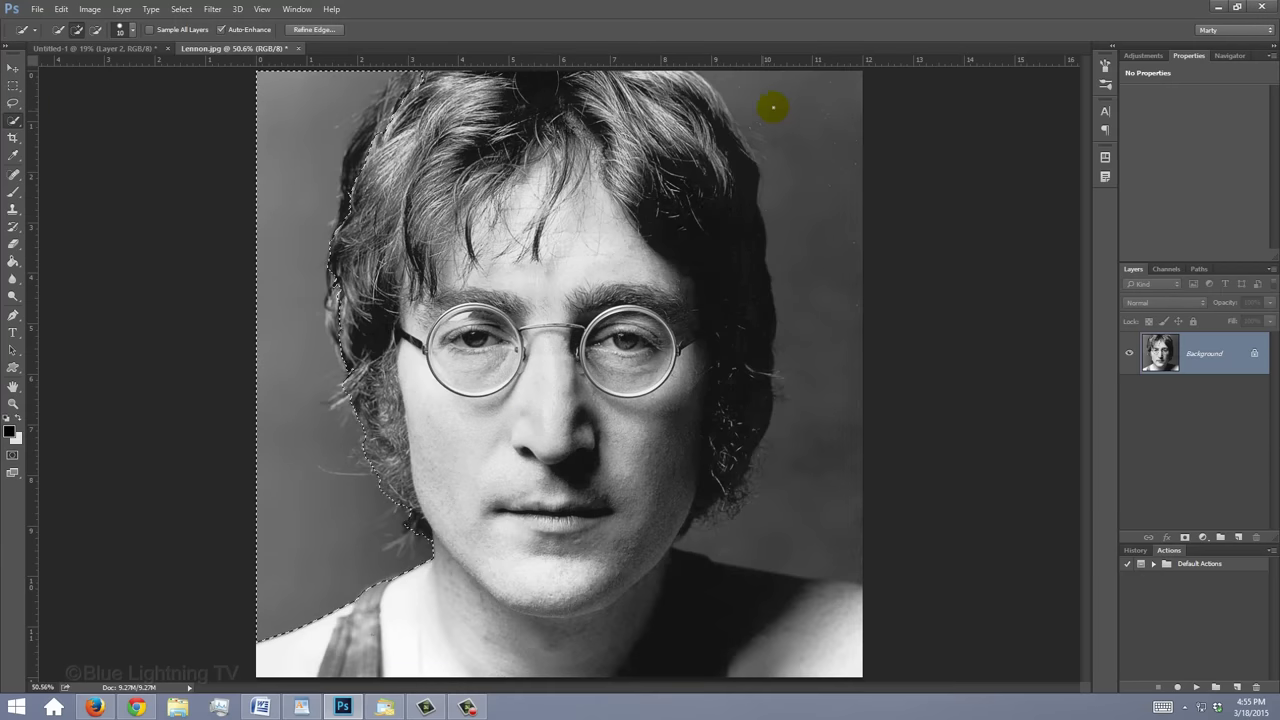
pyautogui.moveTo(771, 109)
pyautogui.mouseDown()
pyautogui.moveTo(815, 157)
pyautogui.moveTo(806, 396)
pyautogui.moveTo(749, 531)
pyautogui.mouseUp()
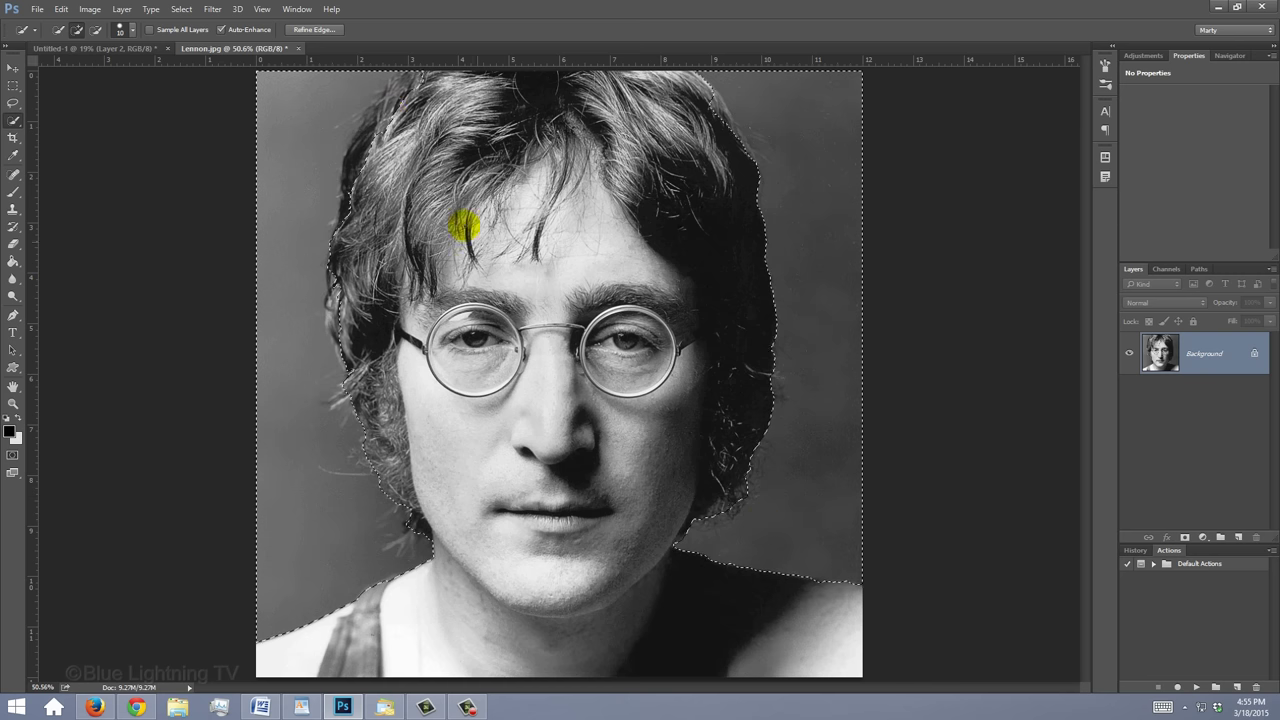
pyautogui.moveTo(460, 223)
pyautogui.mouseDown()
pyautogui.moveTo(409, 87)
pyautogui.moveTo(346, 213)
pyautogui.moveTo(365, 129)
pyautogui.moveTo(384, 206)
pyautogui.moveTo(333, 307)
pyautogui.moveTo(358, 375)
pyautogui.mouseUp()
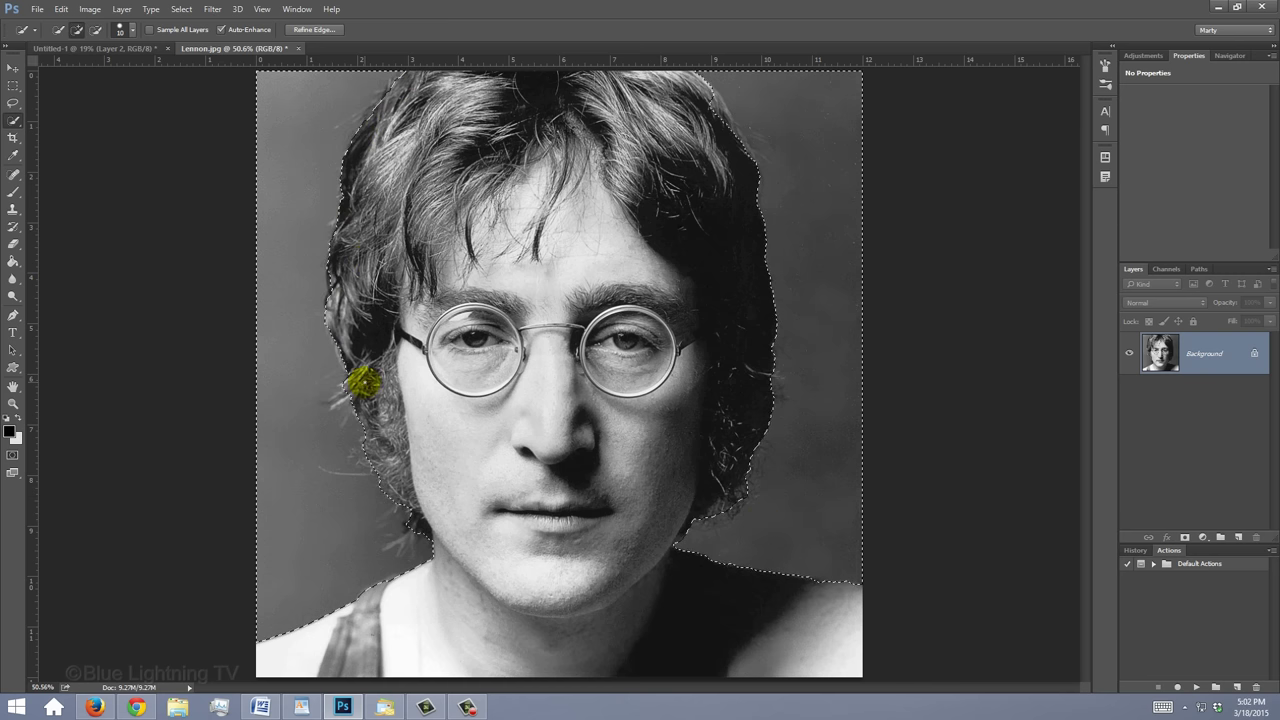
pyautogui.hotkey('ctrl', 'shift', 'i')
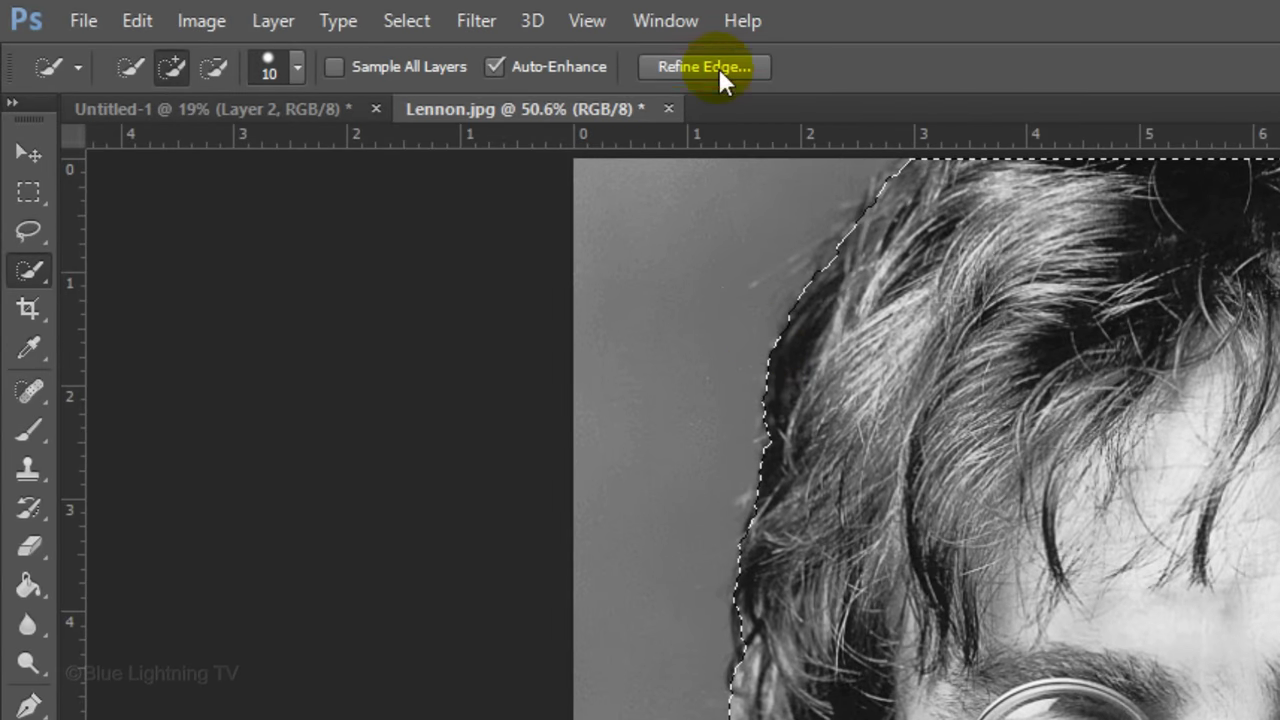
# Open Refine Edge for the selected man and set the refine brush size to 72.
pyautogui.click(410, 20)
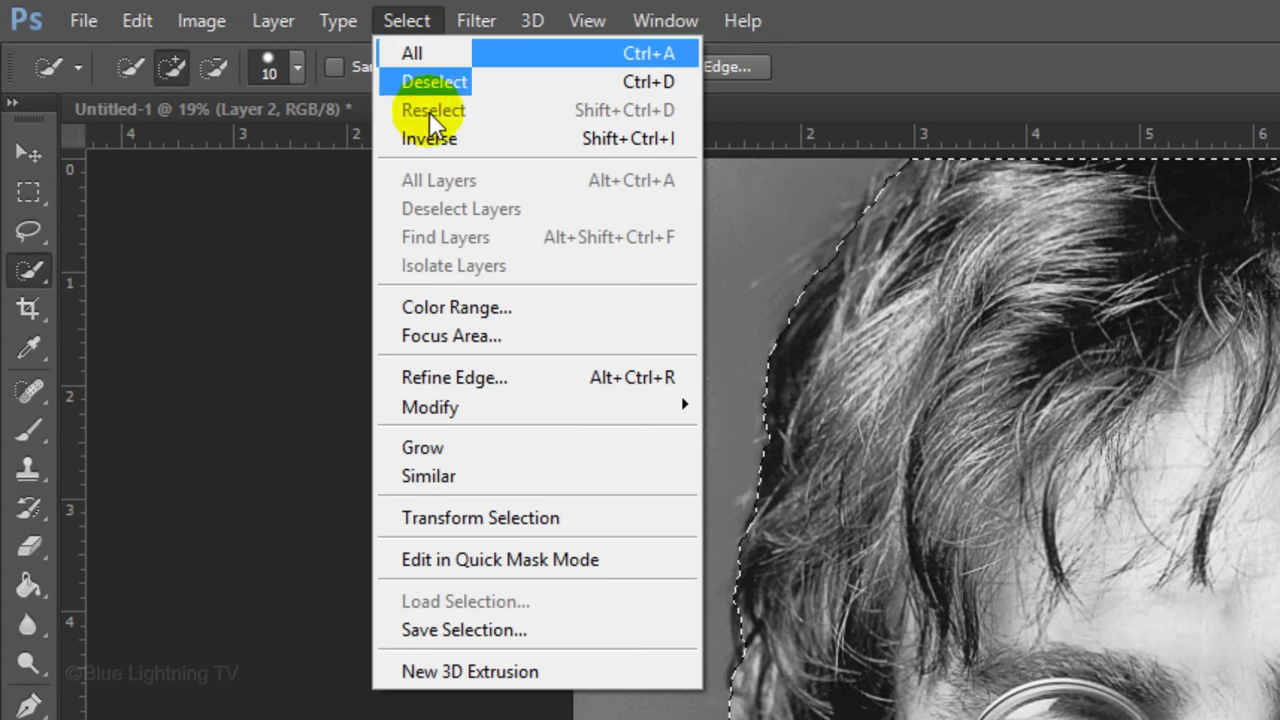
pyautogui.click(455, 378)
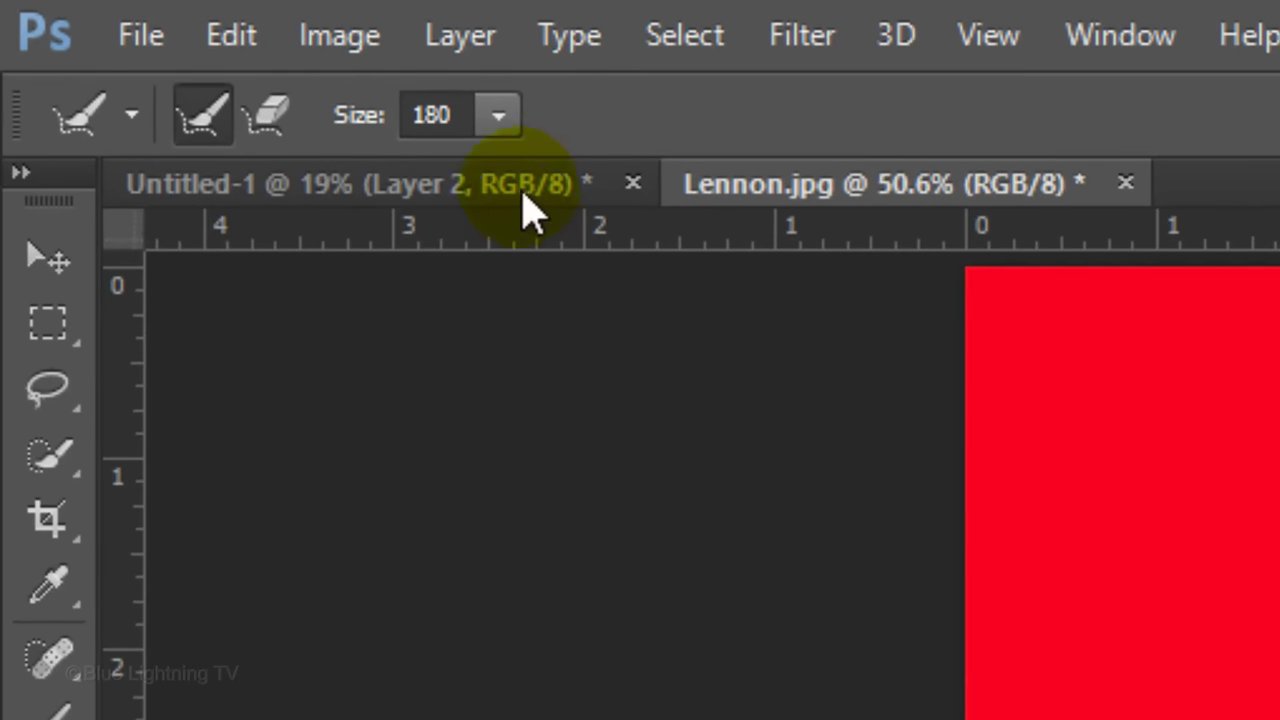
pyautogui.click(499, 116)
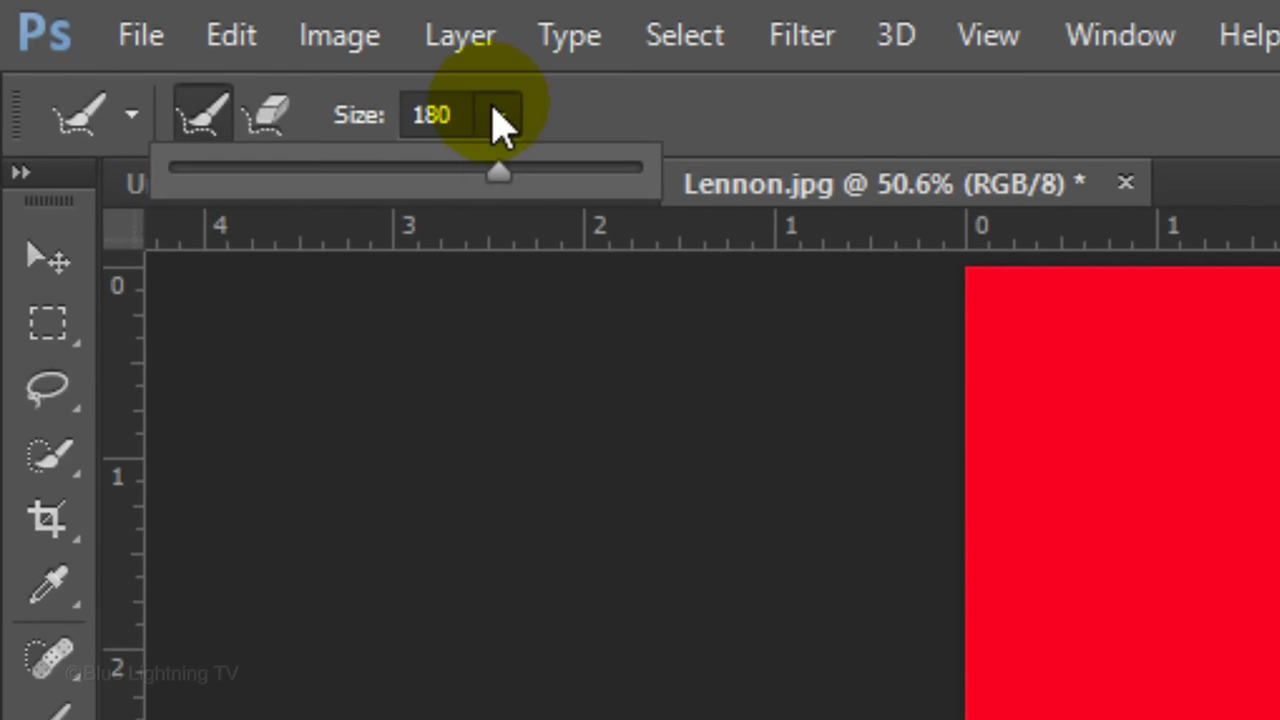
pyautogui.moveTo(498, 172); pyautogui.dragTo(339, 193)
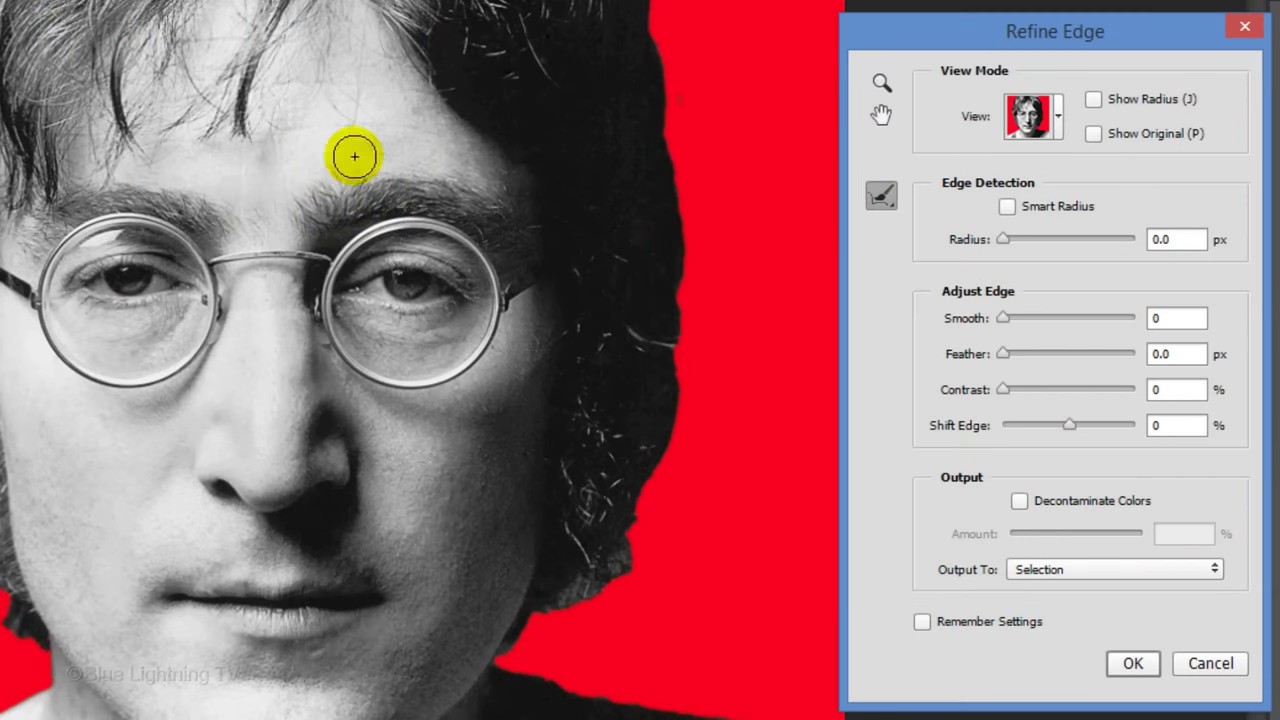
# Enable Smart Radius at 3.3 px and brush along the hair edges on both sides of the head.
pyautogui.click(1008, 208)
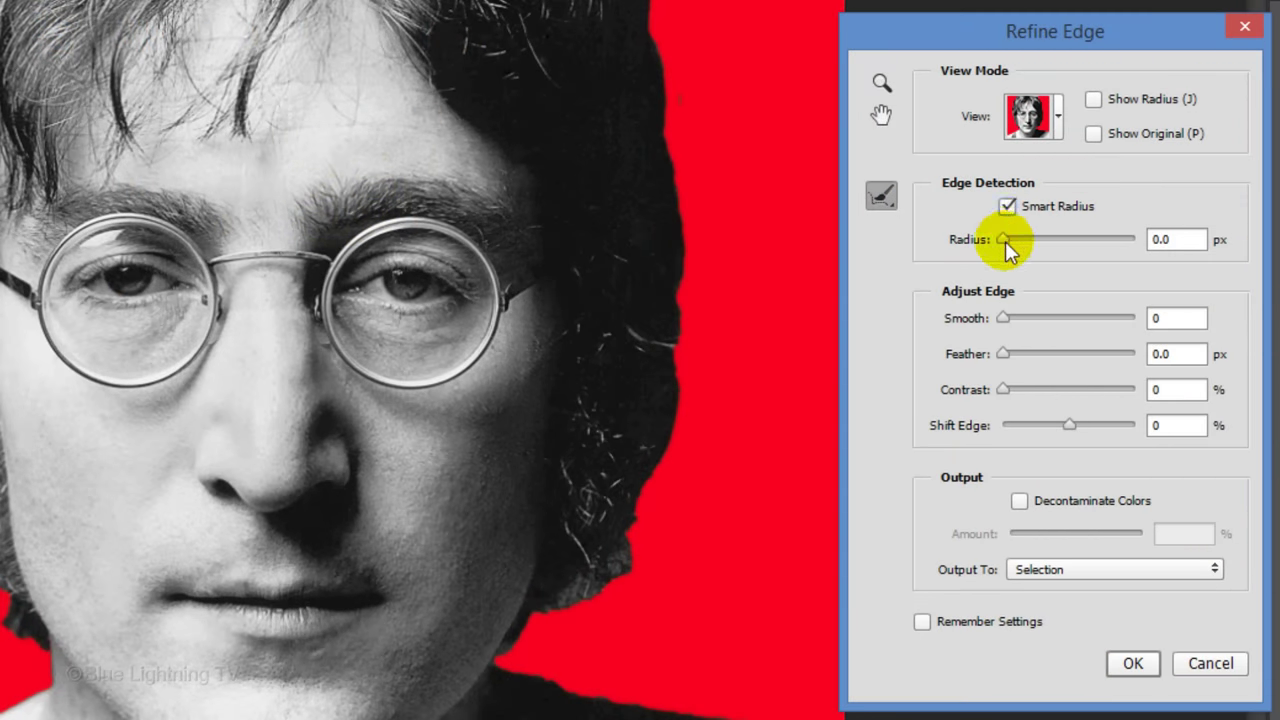
pyautogui.moveTo(1004, 240); pyautogui.dragTo(1028, 242)
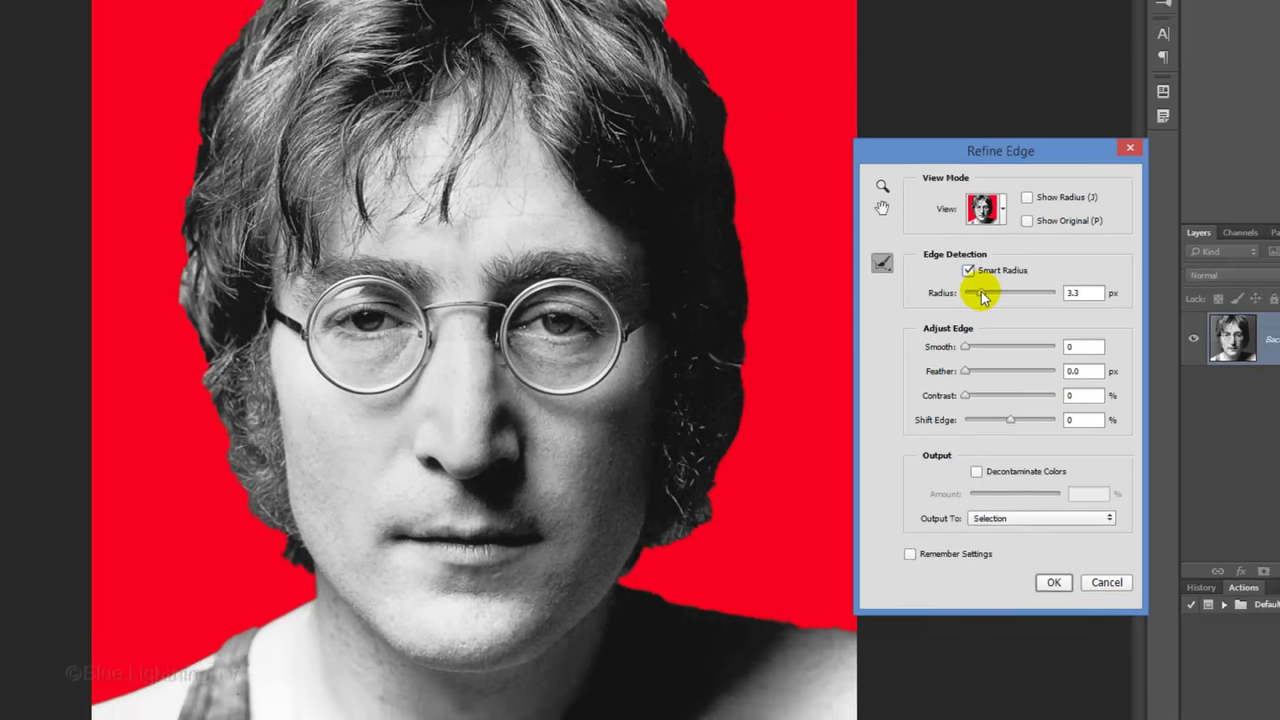
pyautogui.moveTo(686, 531)
pyautogui.mouseDown()
pyautogui.moveTo(743, 512)
pyautogui.moveTo(784, 372)
pyautogui.moveTo(776, 389)
pyautogui.moveTo(759, 192)
pyautogui.moveTo(697, 91)
pyautogui.mouseUp()
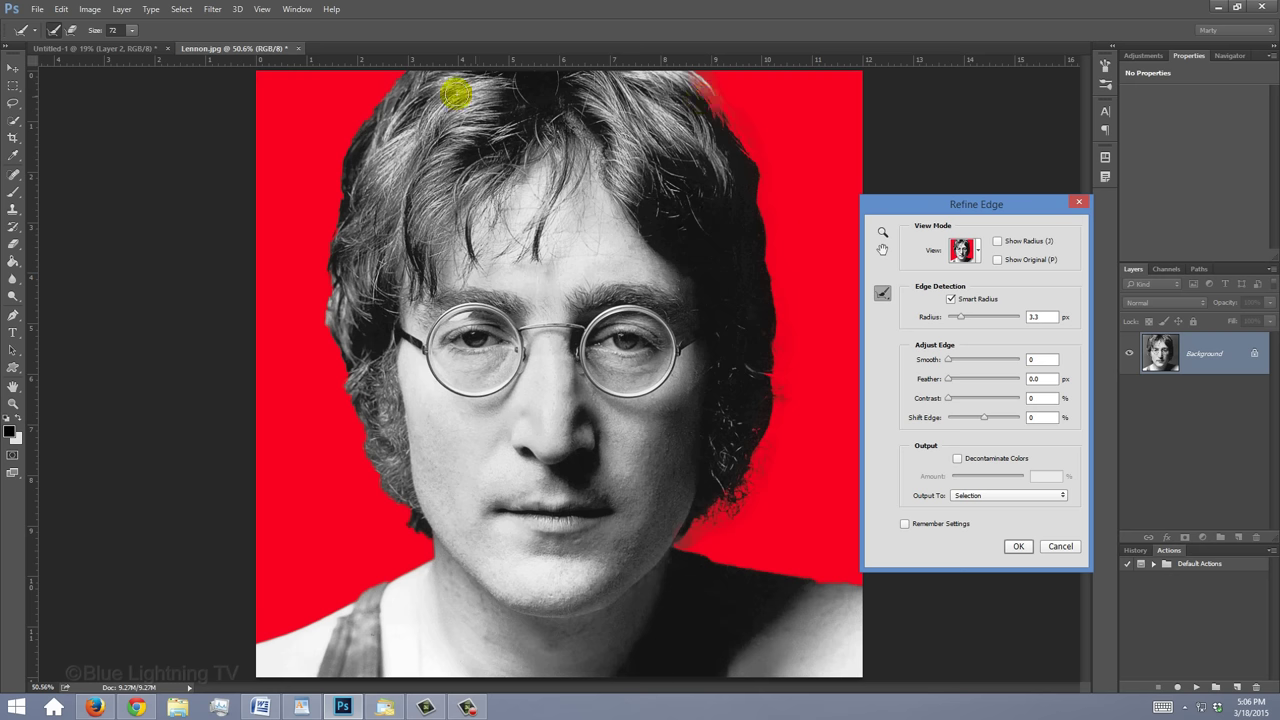
pyautogui.moveTo(455, 93)
pyautogui.mouseDown()
pyautogui.moveTo(362, 119)
pyautogui.moveTo(338, 198)
pyautogui.moveTo(335, 352)
pyautogui.moveTo(311, 422)
pyautogui.moveTo(419, 539)
pyautogui.moveTo(391, 561)
pyautogui.mouseUp()
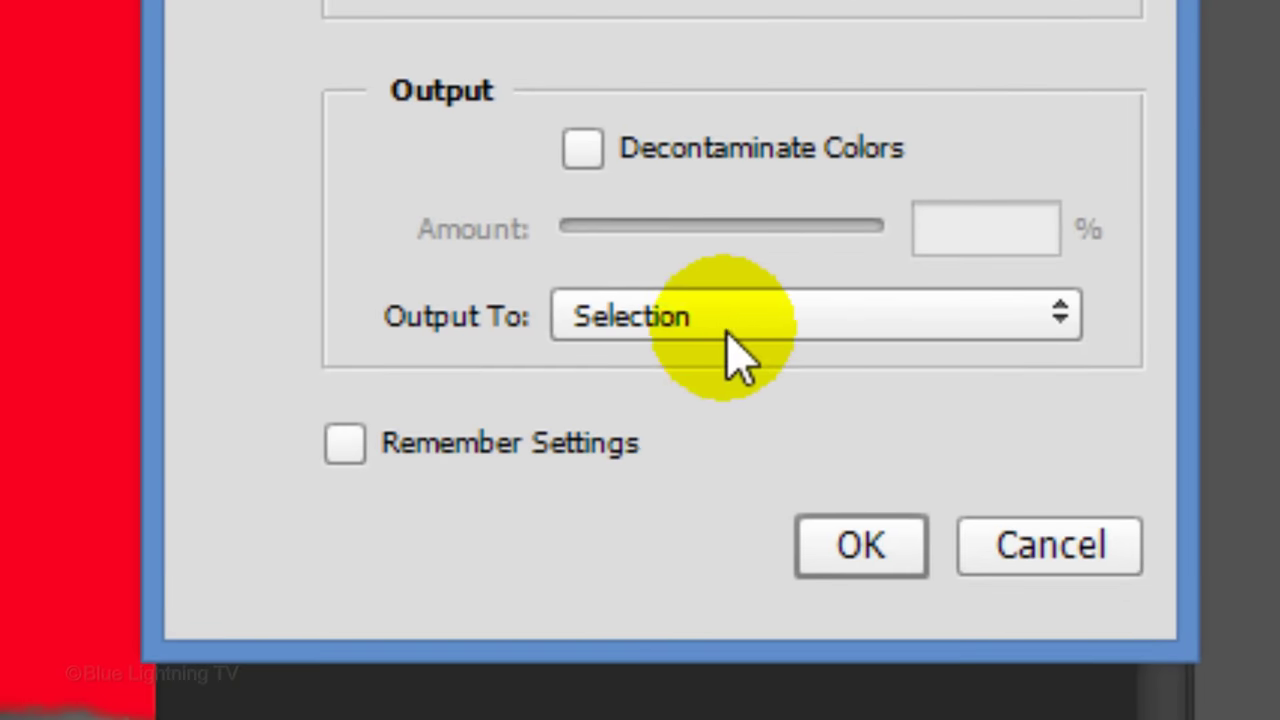
# Output the refined selection to a New Layer with Layer Mask.
pyautogui.click(1002, 495)
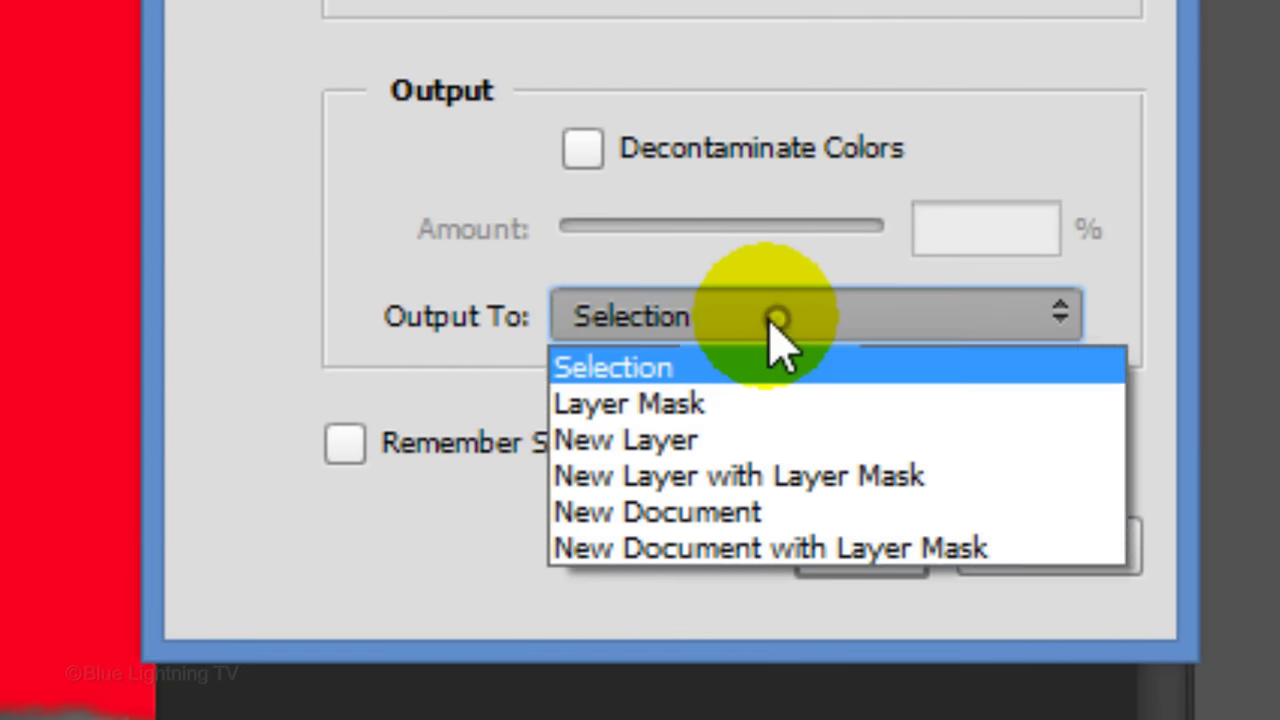
pyautogui.click(785, 477)
pyautogui.click(855, 558)
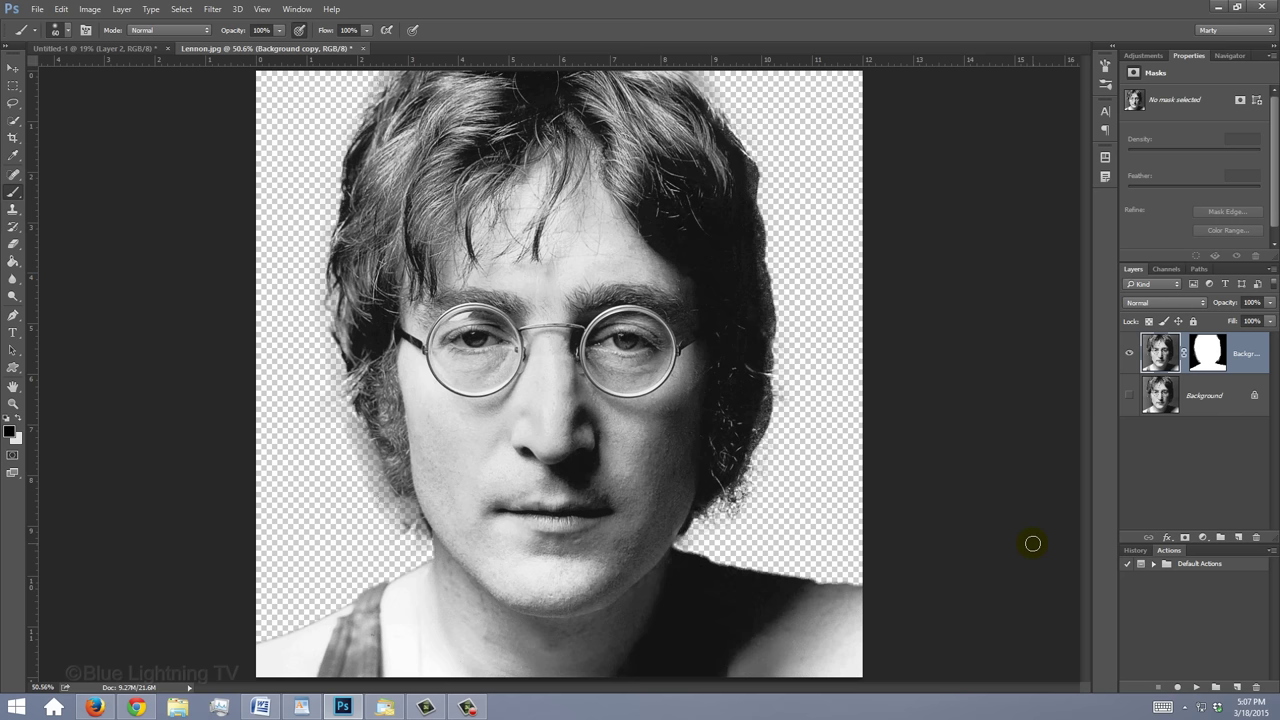
# Start a new document named Poster, measured in inches, with a height of 16 inches.
pyautogui.hotkey('ctrl', 'n')
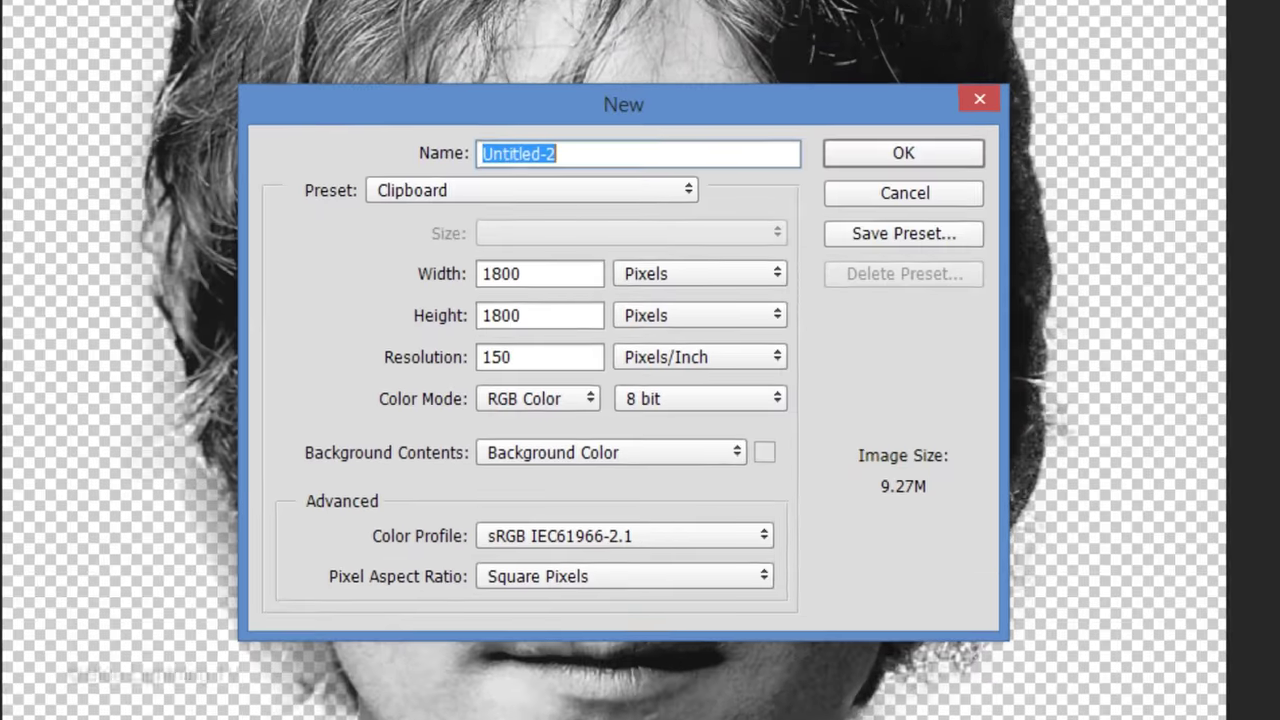
pyautogui.write('Poster')
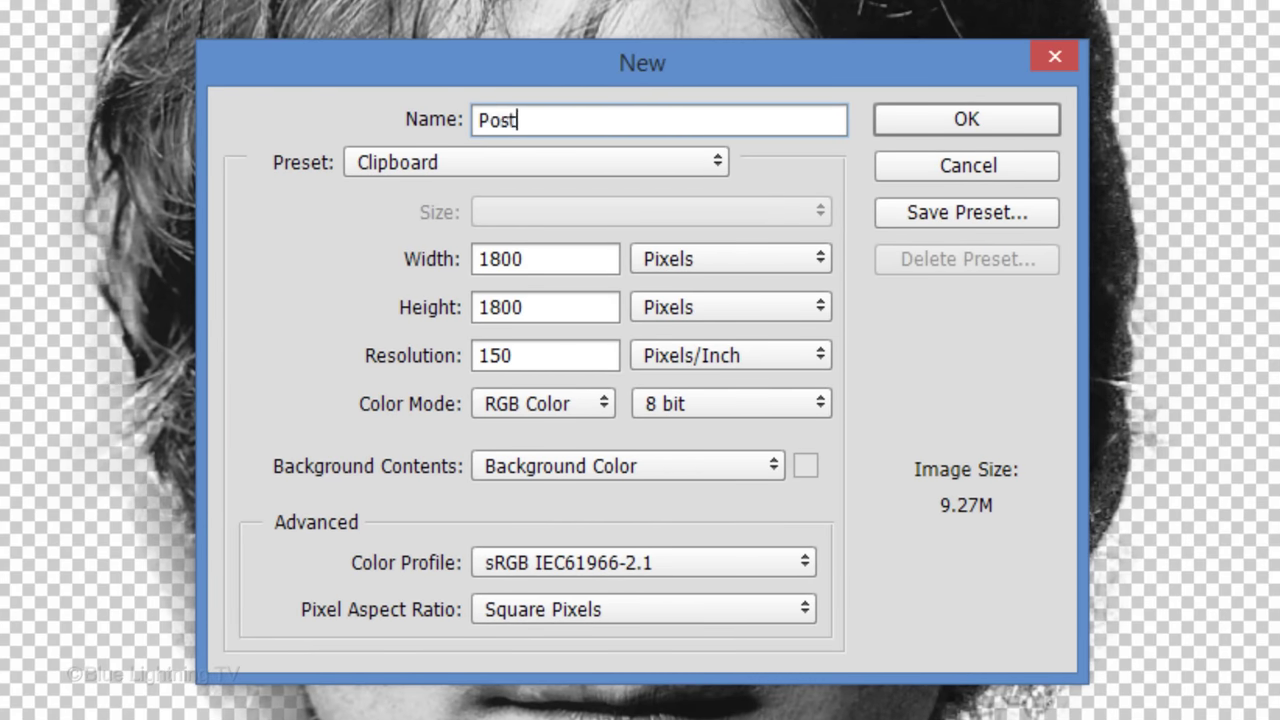
pyautogui.click(814, 260)
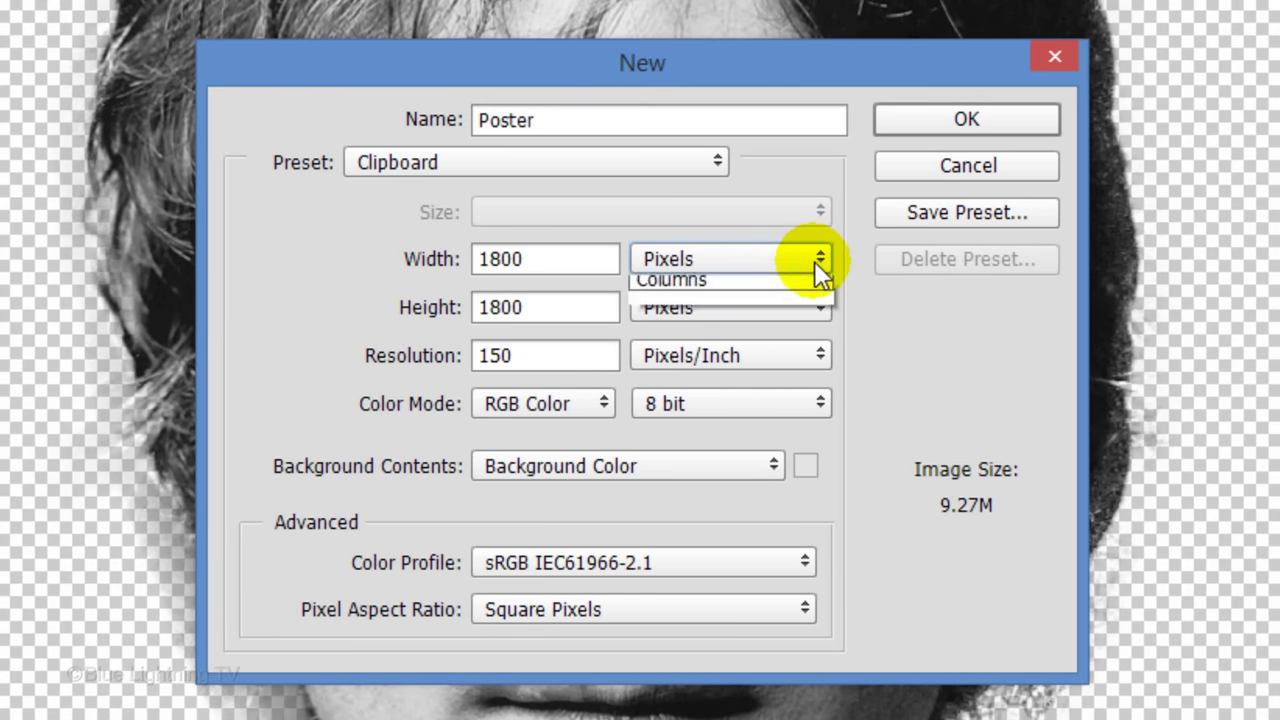
pyautogui.click(803, 310)
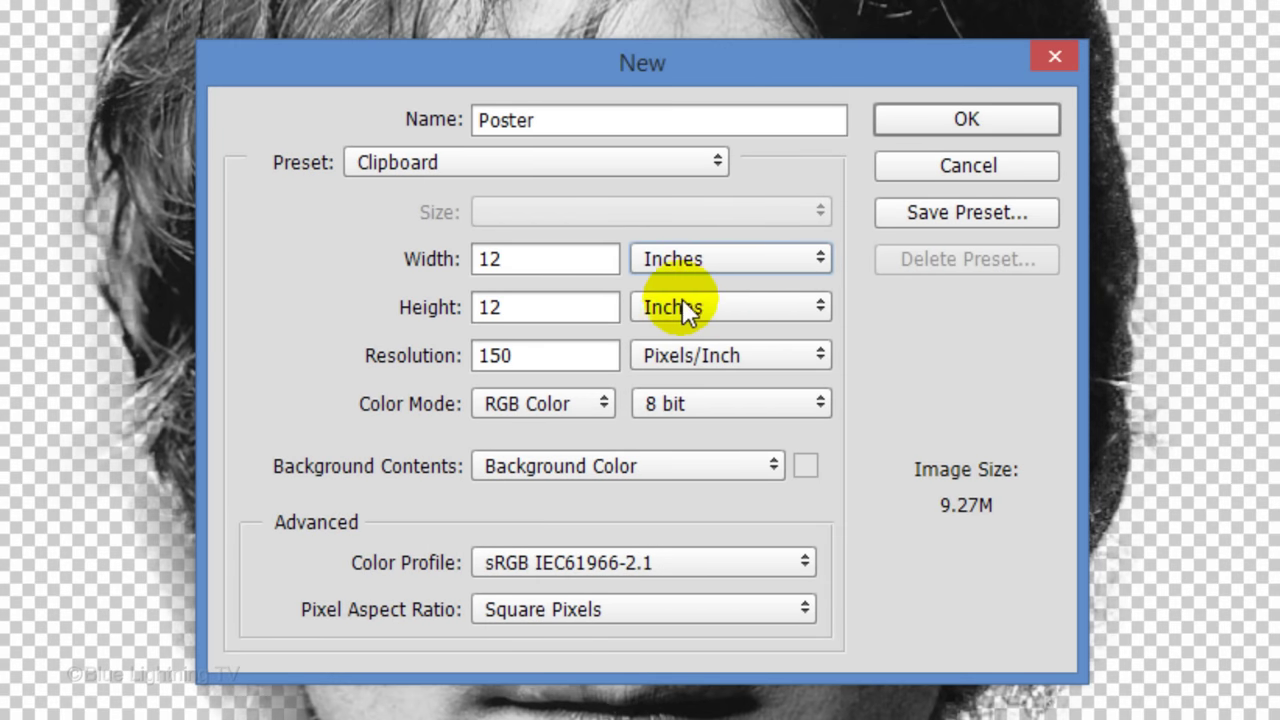
pyautogui.click(541, 307)
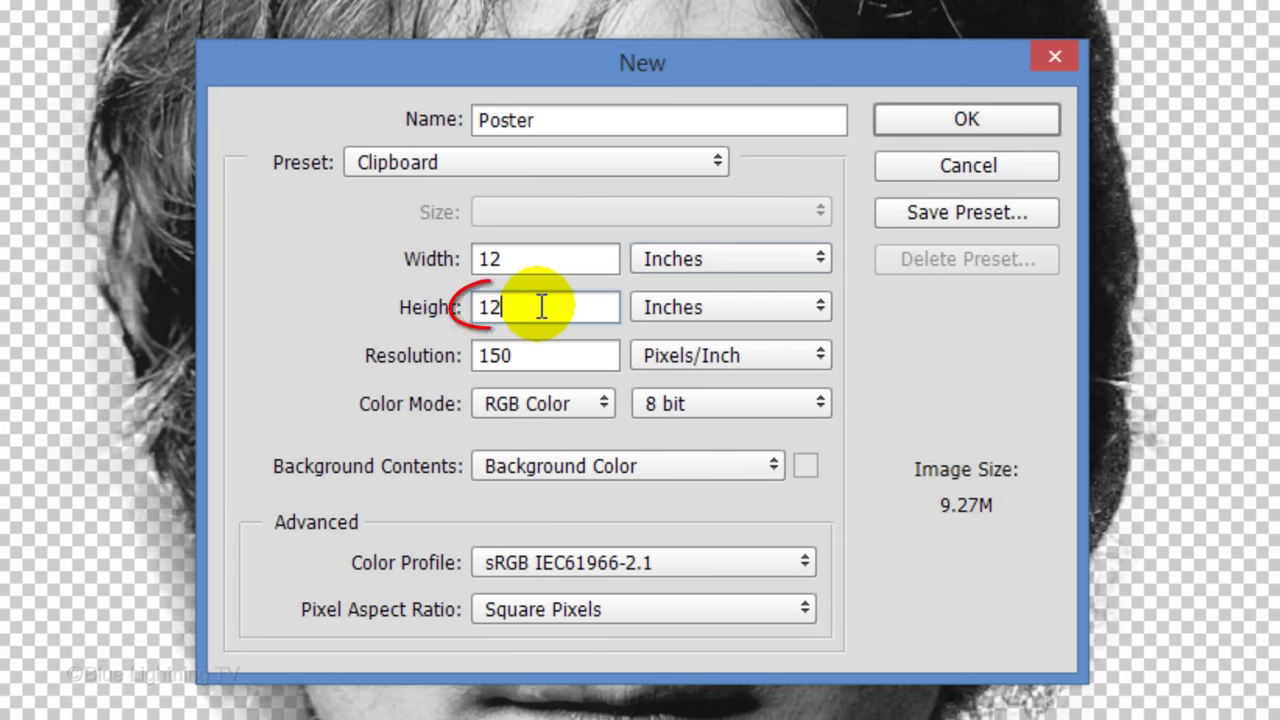
pyautogui.press('BackSpace')
pyautogui.write('6')
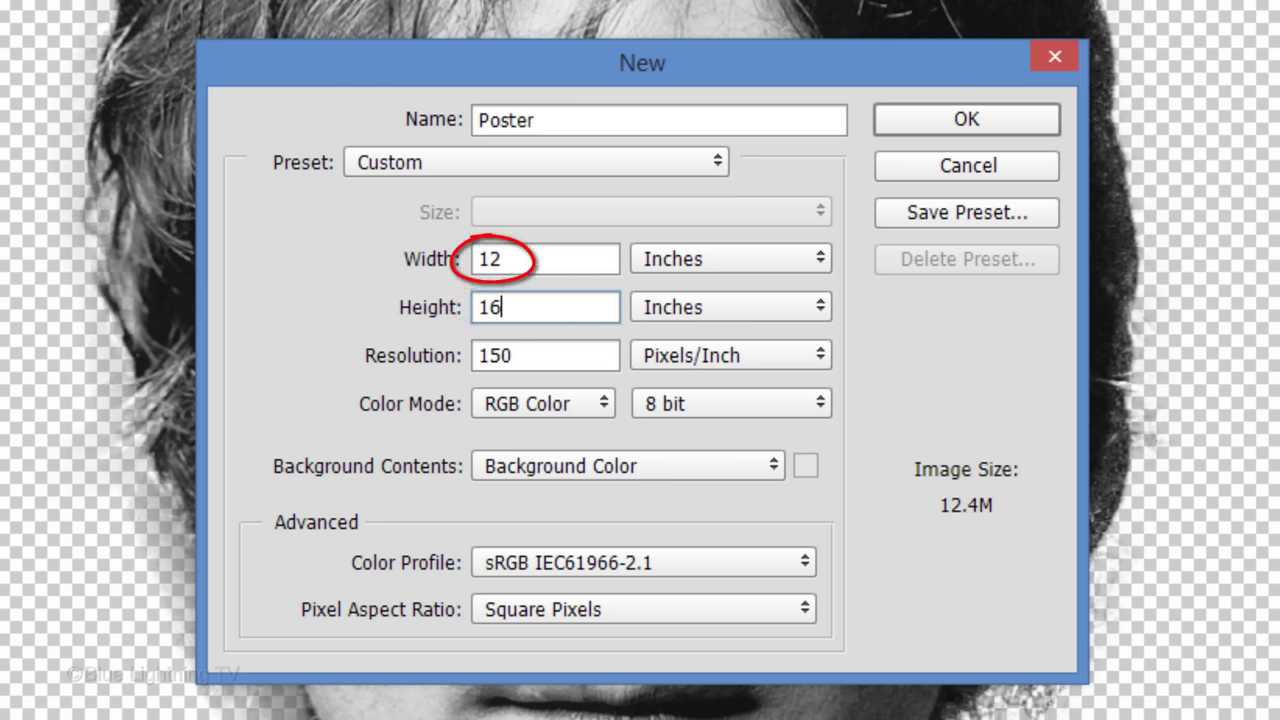
# Set the new document's resolution to 300 pixels per inch.
pyautogui.click(533, 355)
pyautogui.press('BackSpace')
pyautogui.press('BackSpace')
pyautogui.press('BackSpace')
pyautogui.write('300')
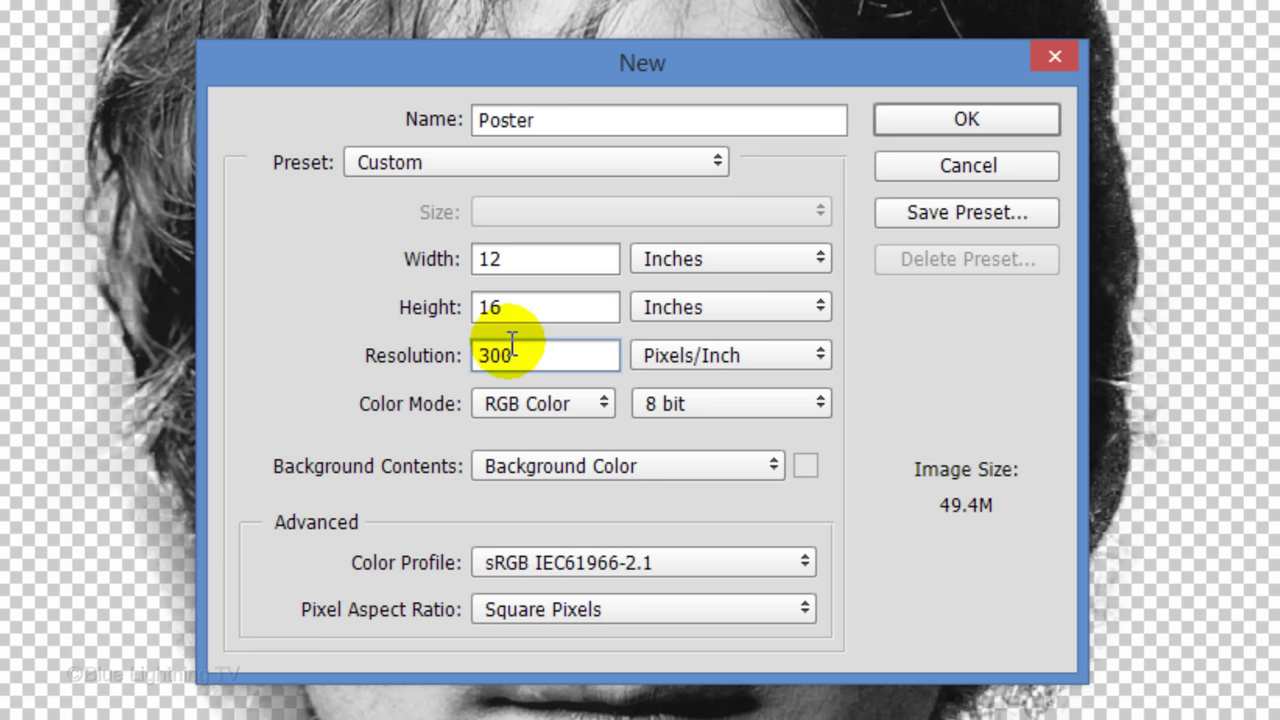
# Set the new document's background contents to Other with black (000000) and accept the document settings.
pyautogui.click(774, 464)
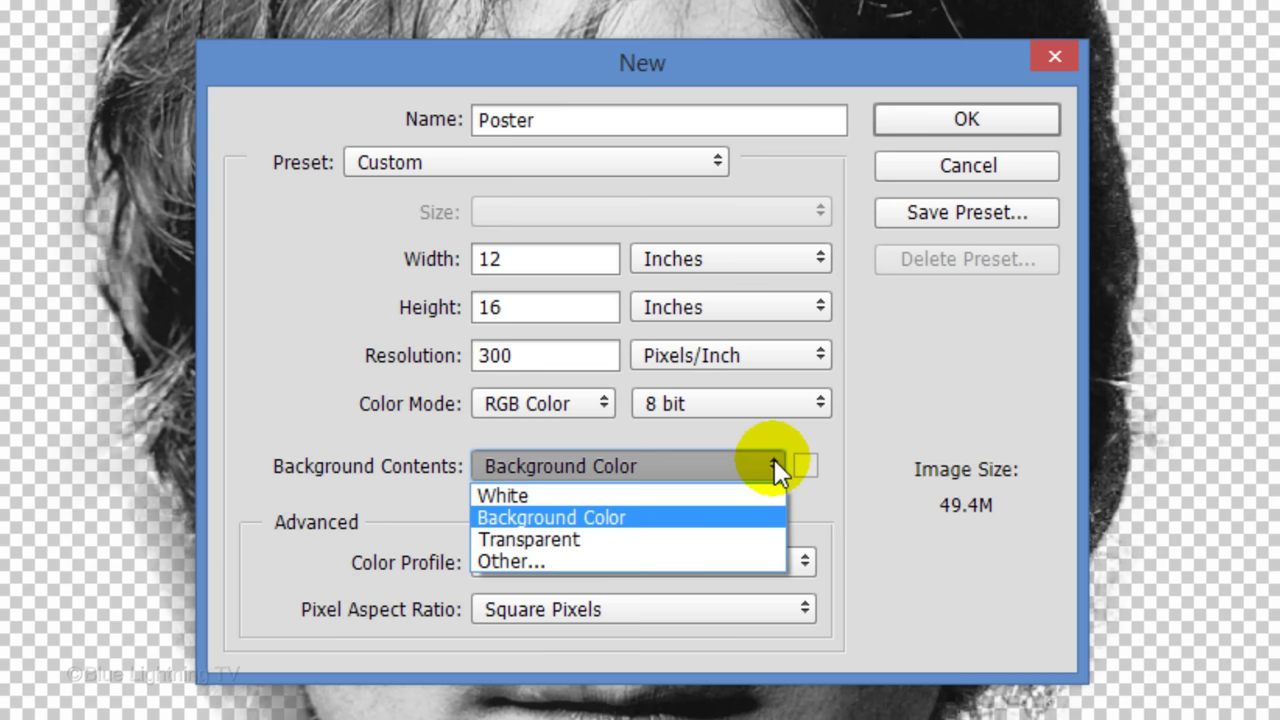
pyautogui.click(697, 560)
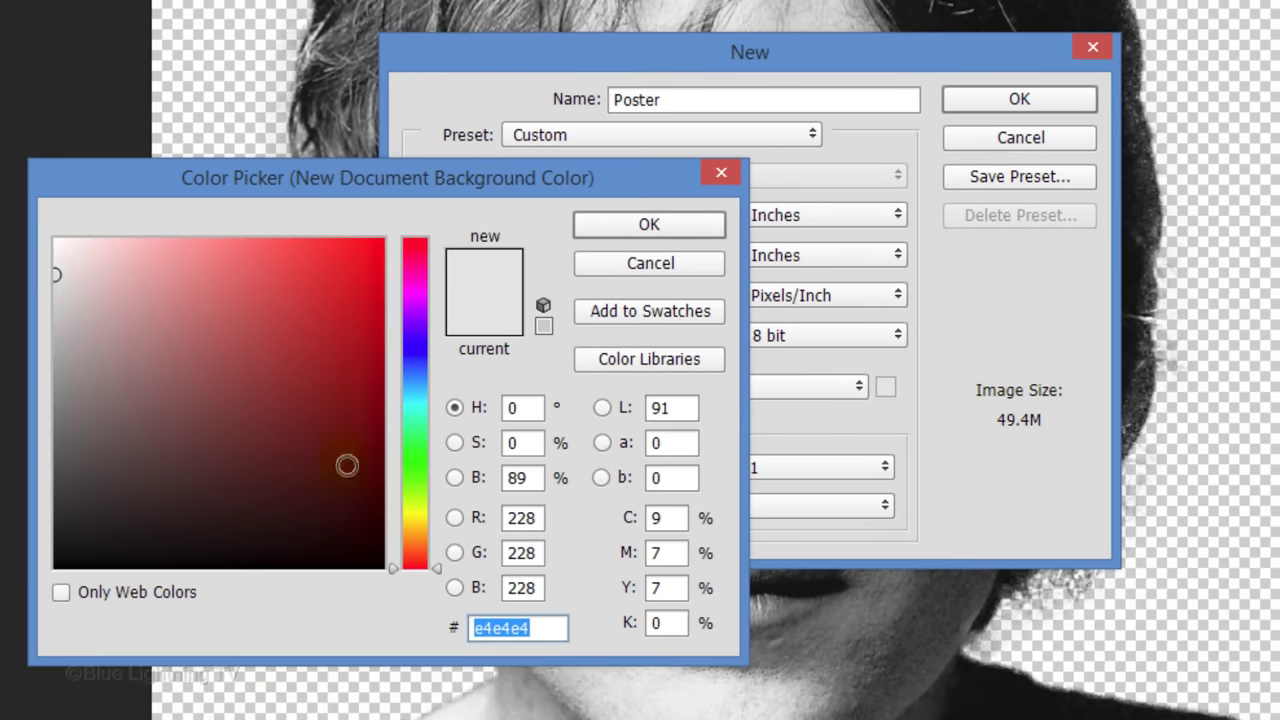
pyautogui.click(55, 565)
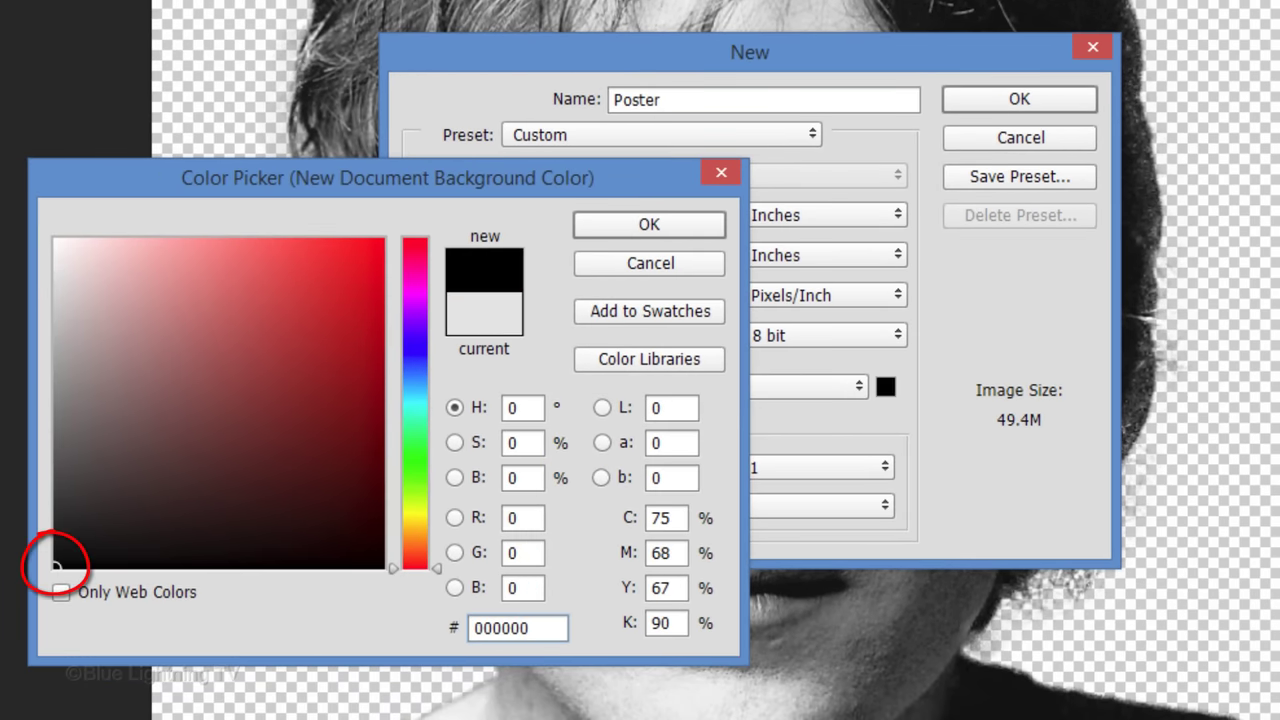
pyautogui.click(688, 222)
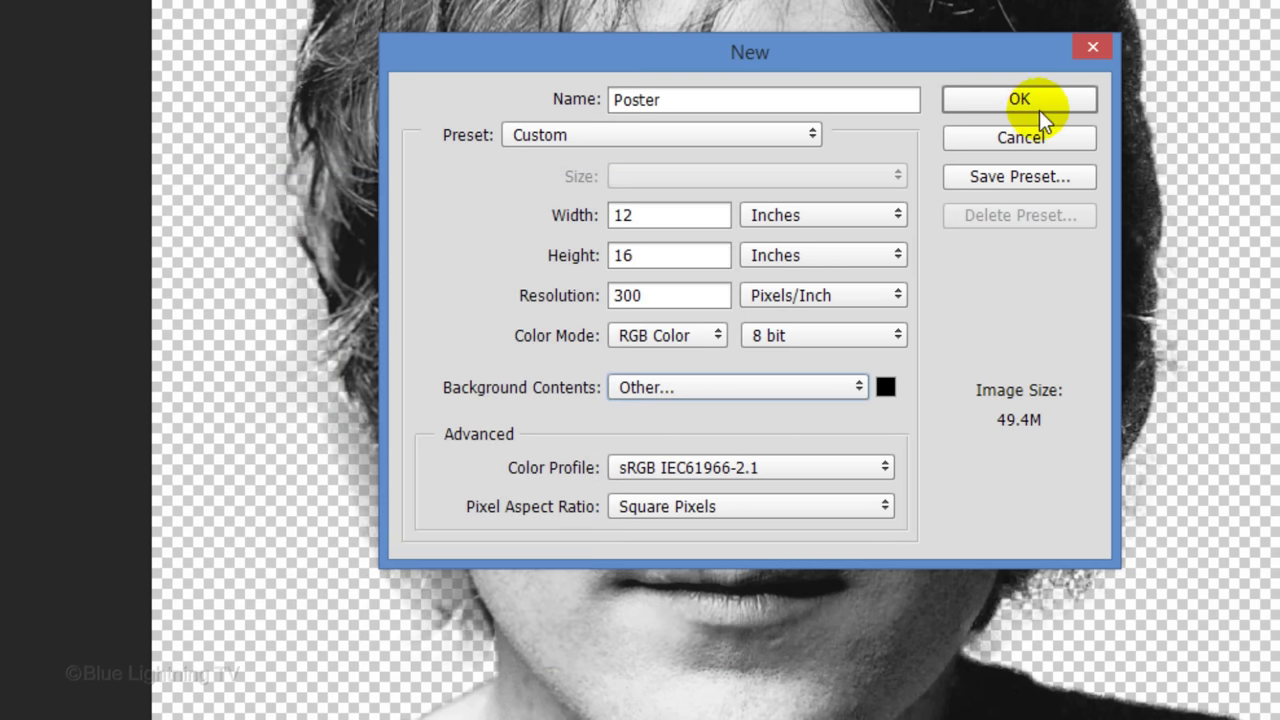
pyautogui.click(1050, 105)
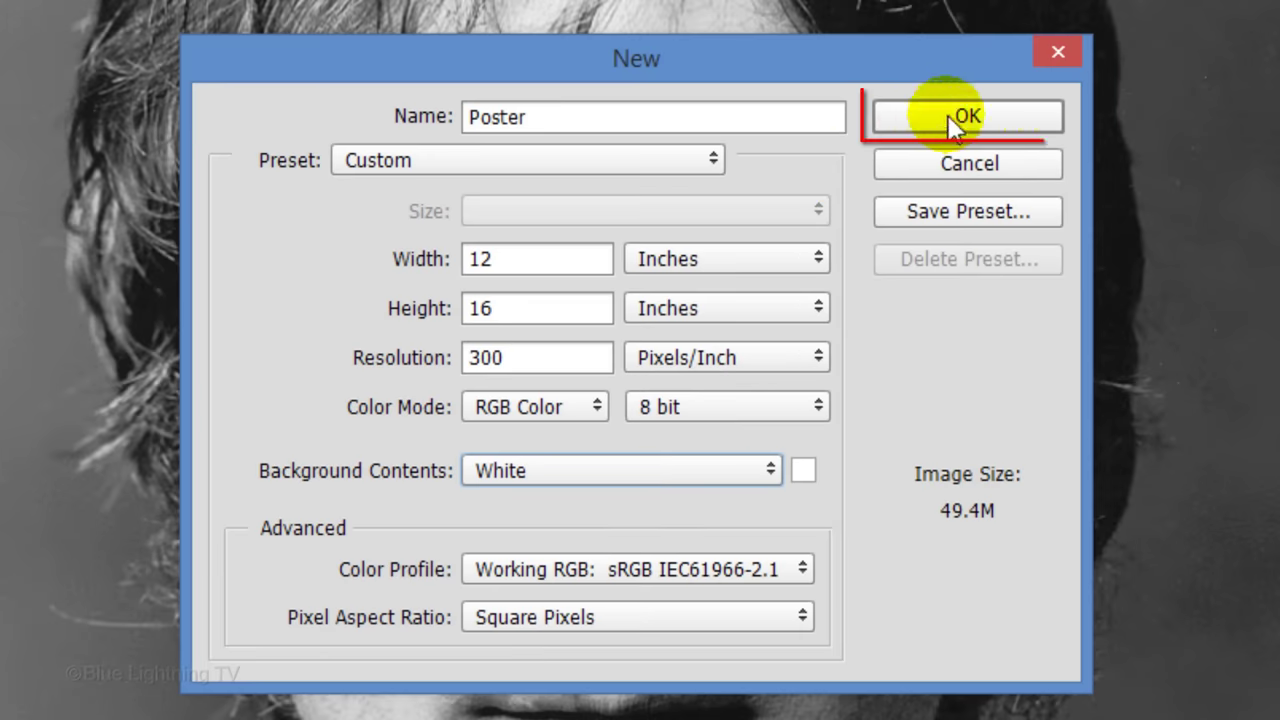
# Create the Poster document with a white background and fill its Background layer with the default black foreground color.
pyautogui.click(968, 116)
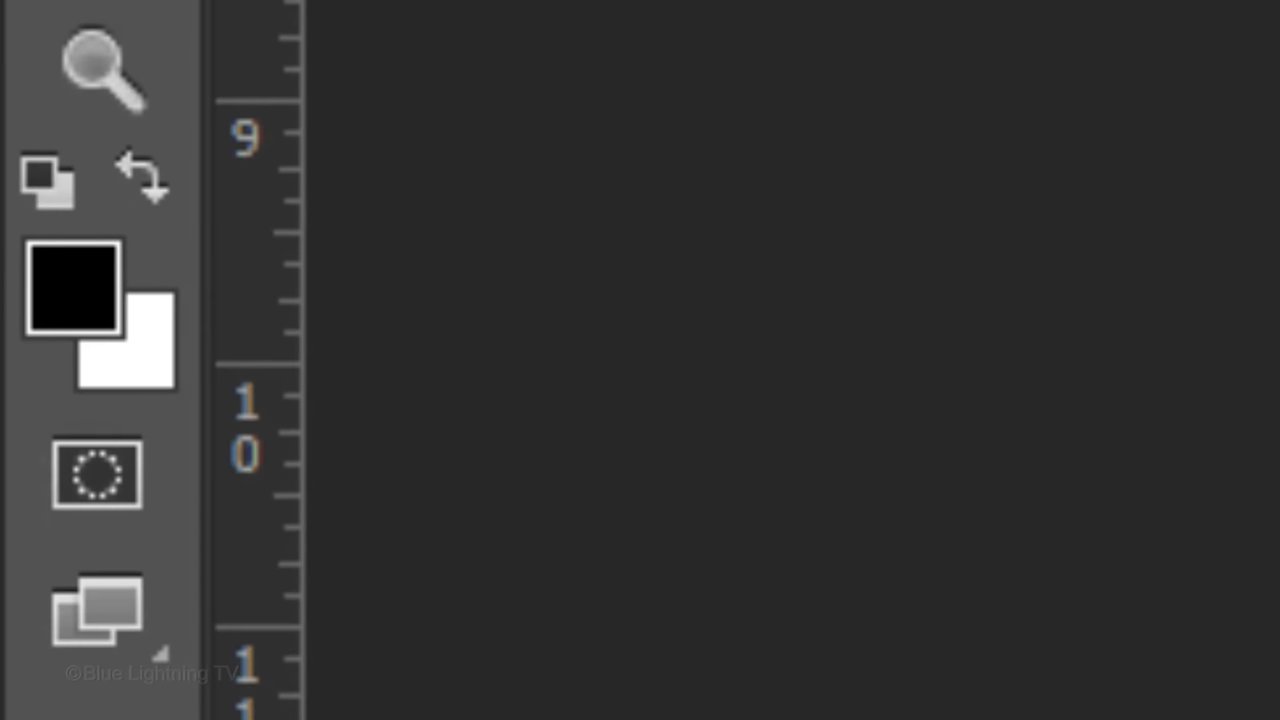
pyautogui.press('d')
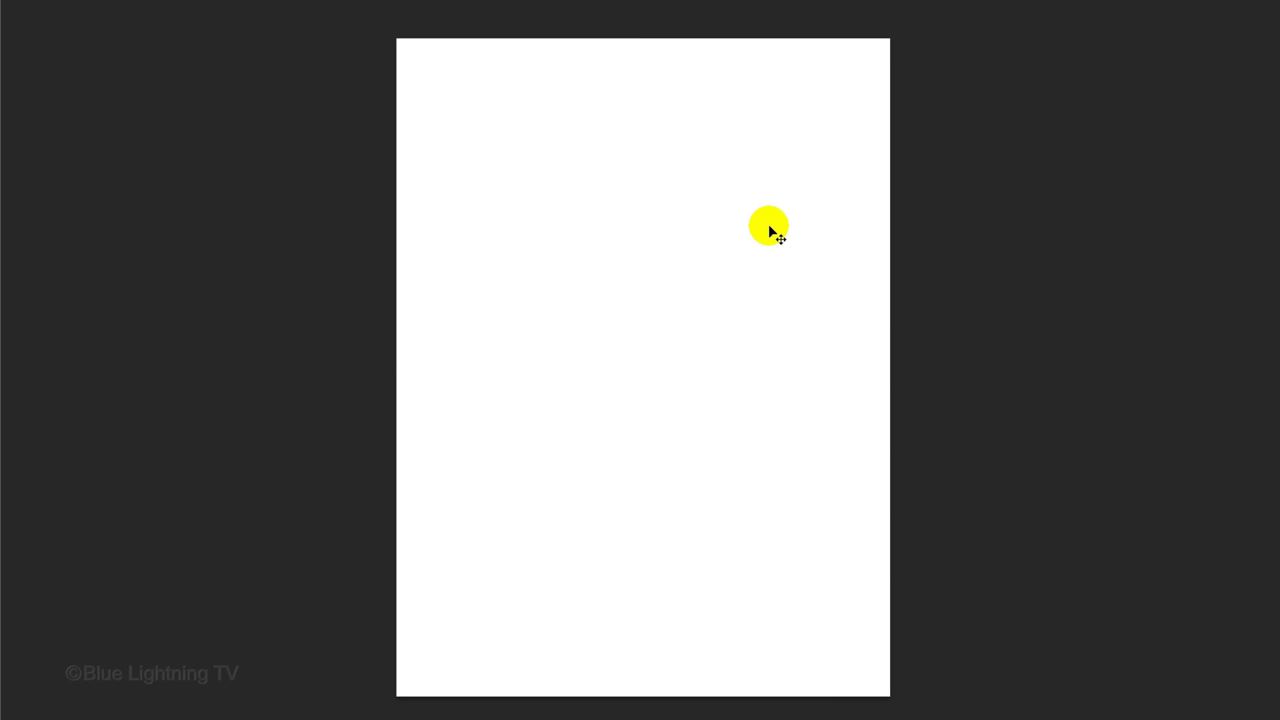
pyautogui.hotkey('alt', 'Delete')
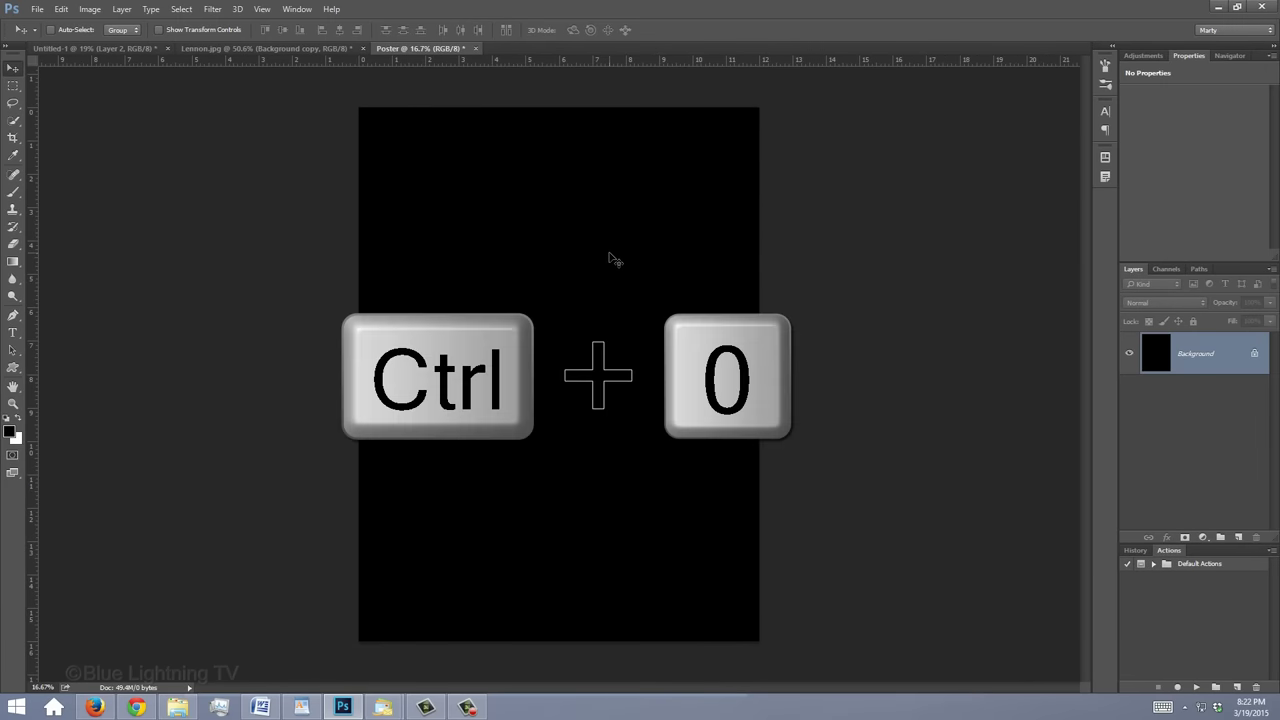
pyautogui.hotkey('ctrl', '0')
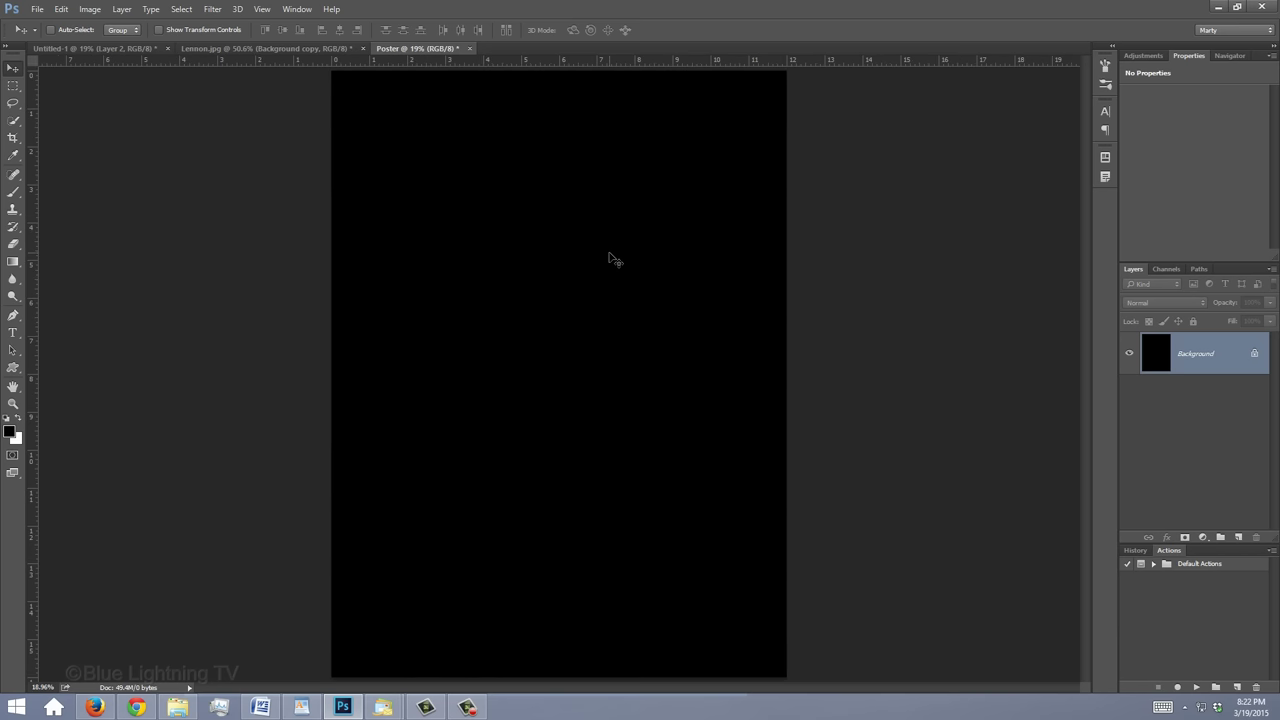
# Copy the masked portrait layer from Lennon.jpg into the Poster document, centered on the canvas.
pyautogui.click(265, 48)
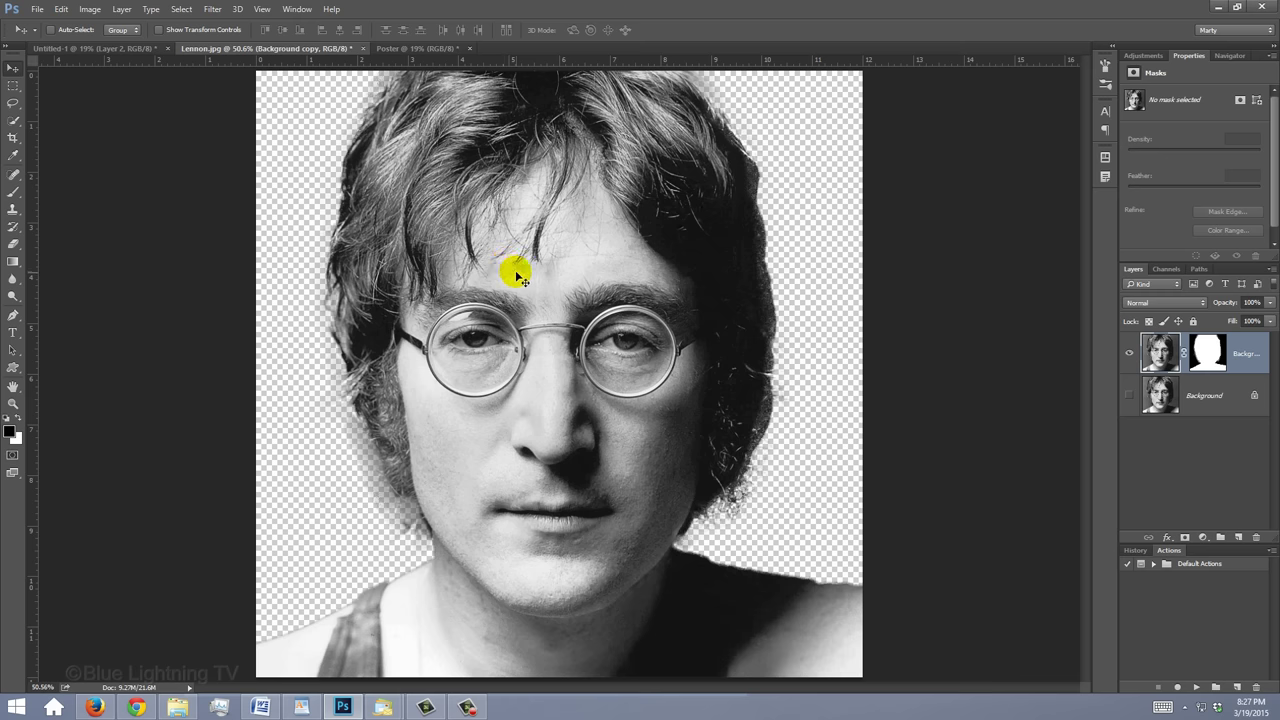
pyautogui.moveTo(514, 271); pyautogui.dragTo(430, 50)
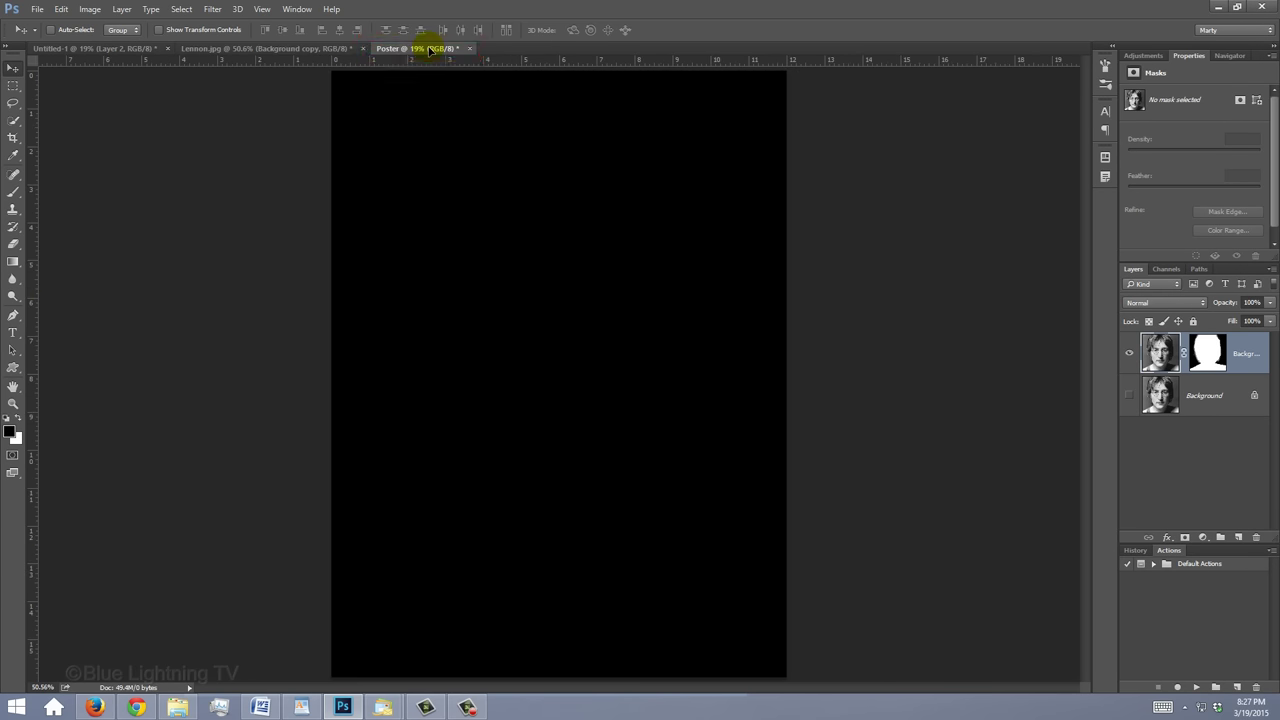
pyautogui.press('shift')
pyautogui.moveTo(430, 50); pyautogui.dragTo(578, 407)
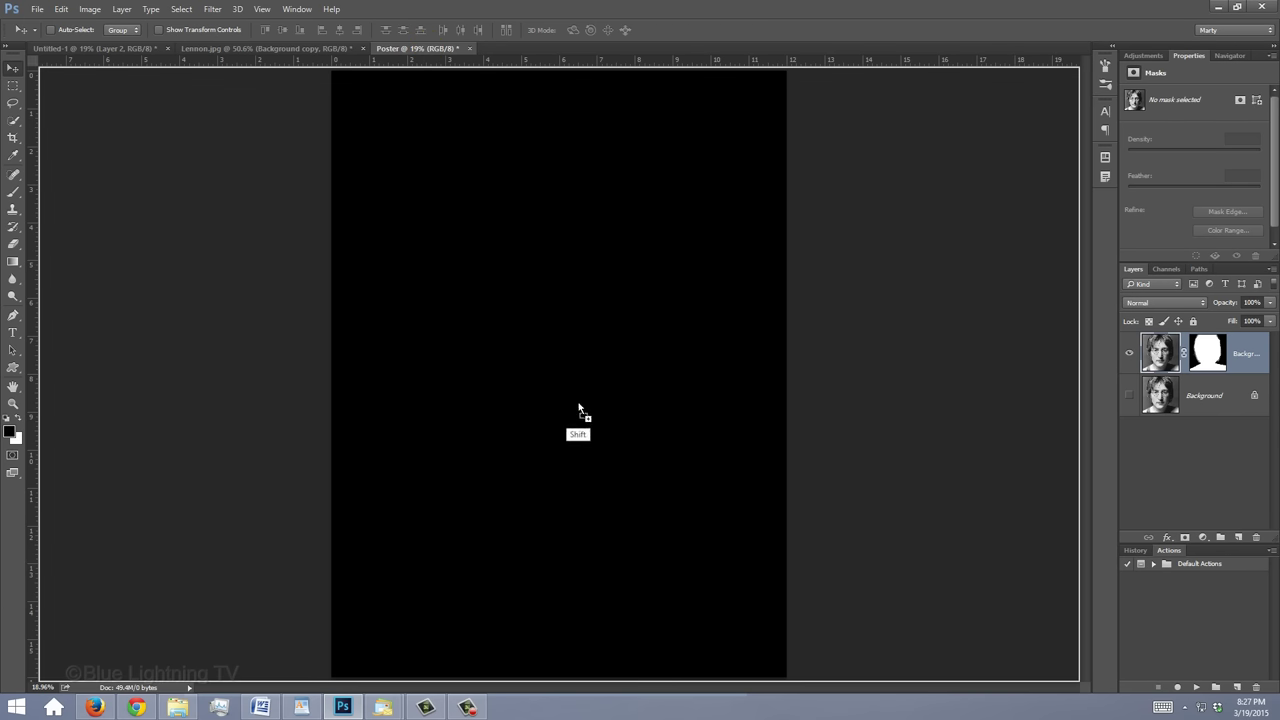
pyautogui.moveTo(578, 407); pyautogui.dragTo(575, 383)
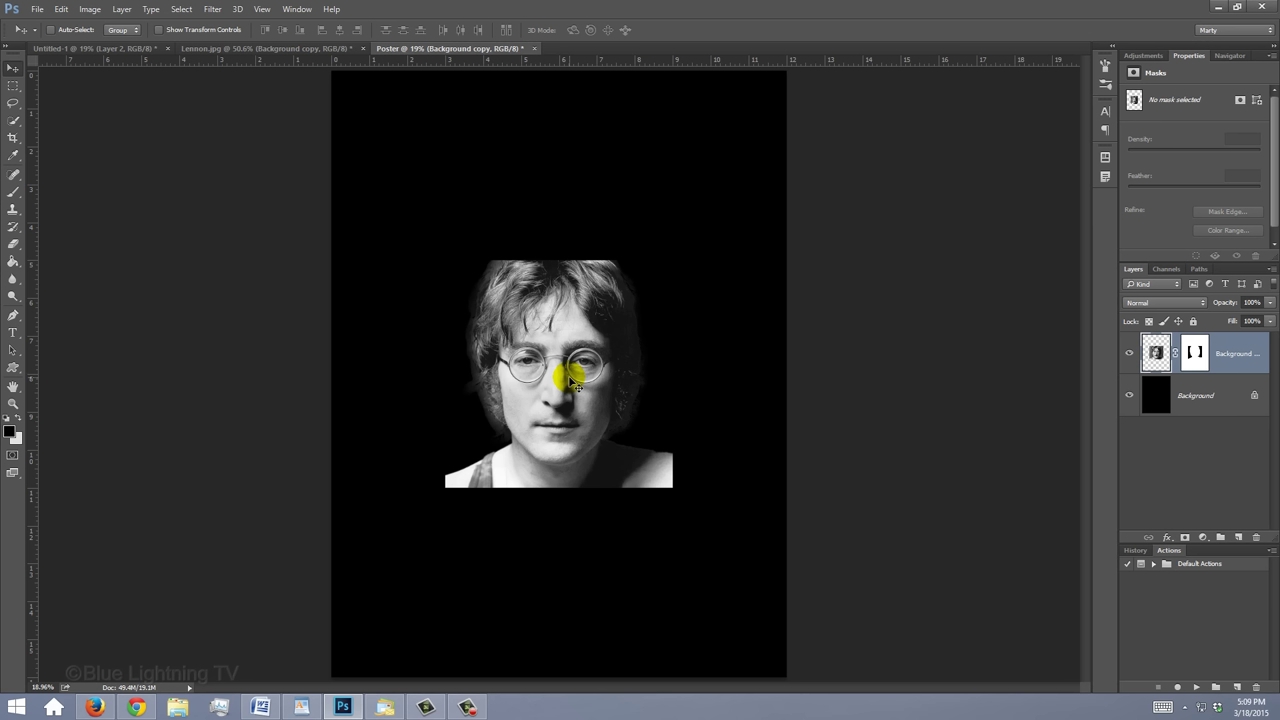
# Scale the portrait up proportionally from its center until it fills the poster, reposition the face, and apply the transform.
pyautogui.hotkey('ctrl', 't')
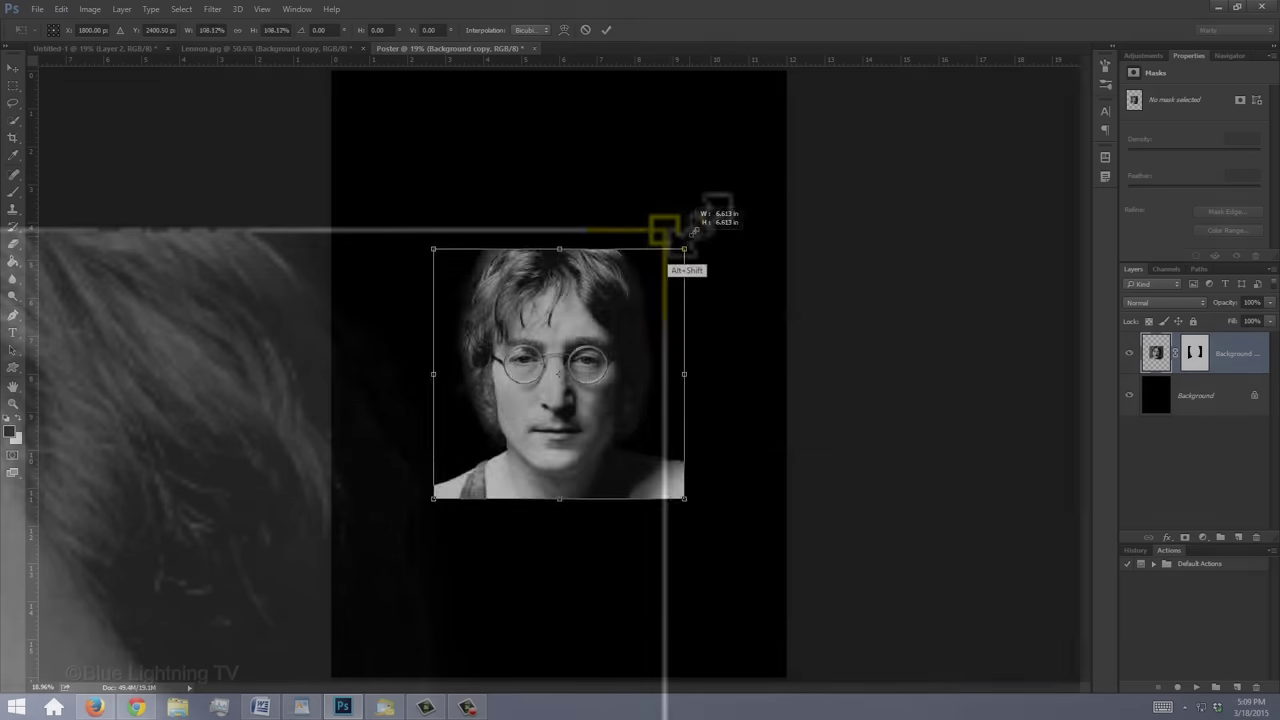
pyautogui.moveTo(700, 215); pyautogui.dragTo(874, 82)
pyautogui.click(568, 165)
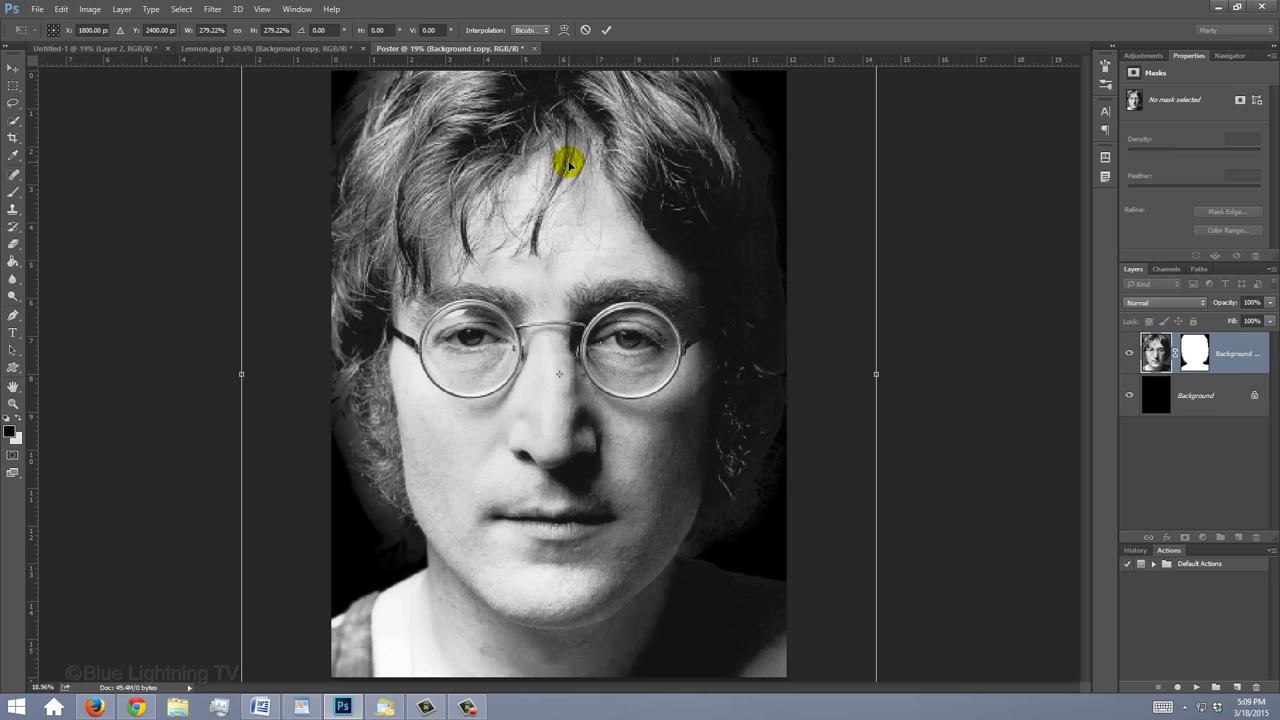
pyautogui.moveTo(568, 165); pyautogui.dragTo(573, 178)
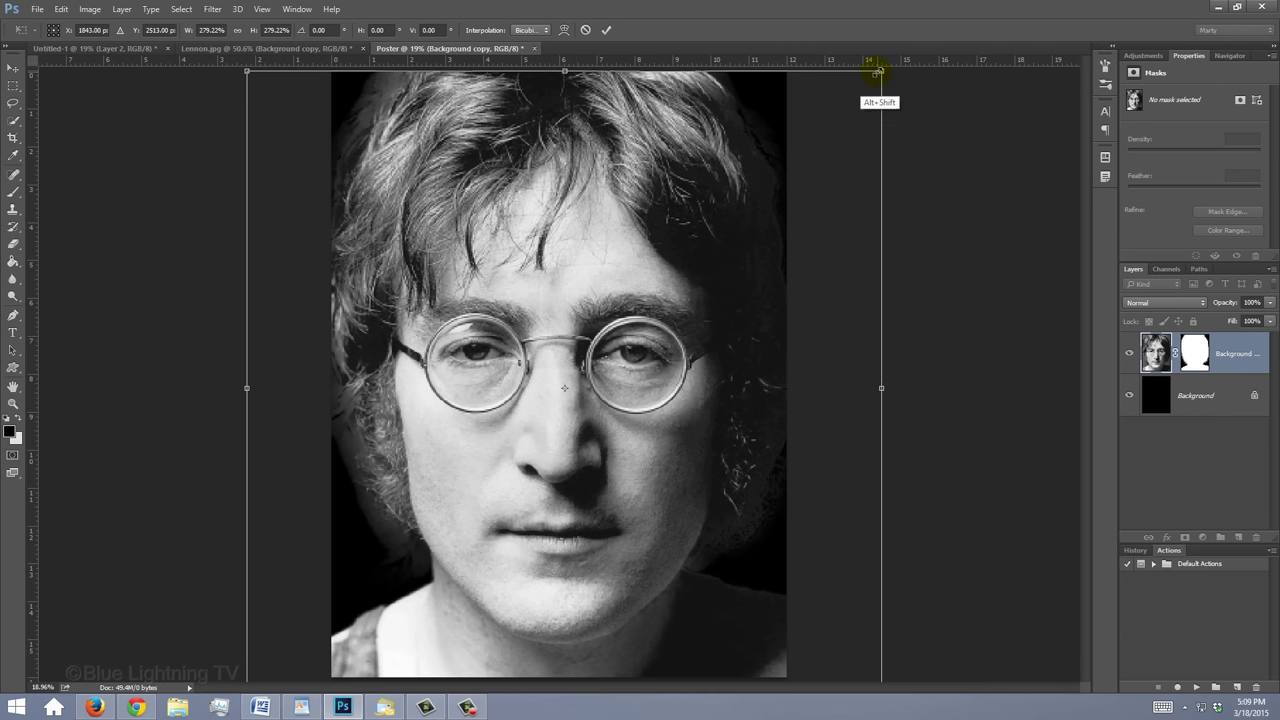
pyautogui.moveTo(877, 72); pyautogui.dragTo(906, 50)
pyautogui.moveTo(582, 215); pyautogui.dragTo(579, 217)
pyautogui.press('Return')
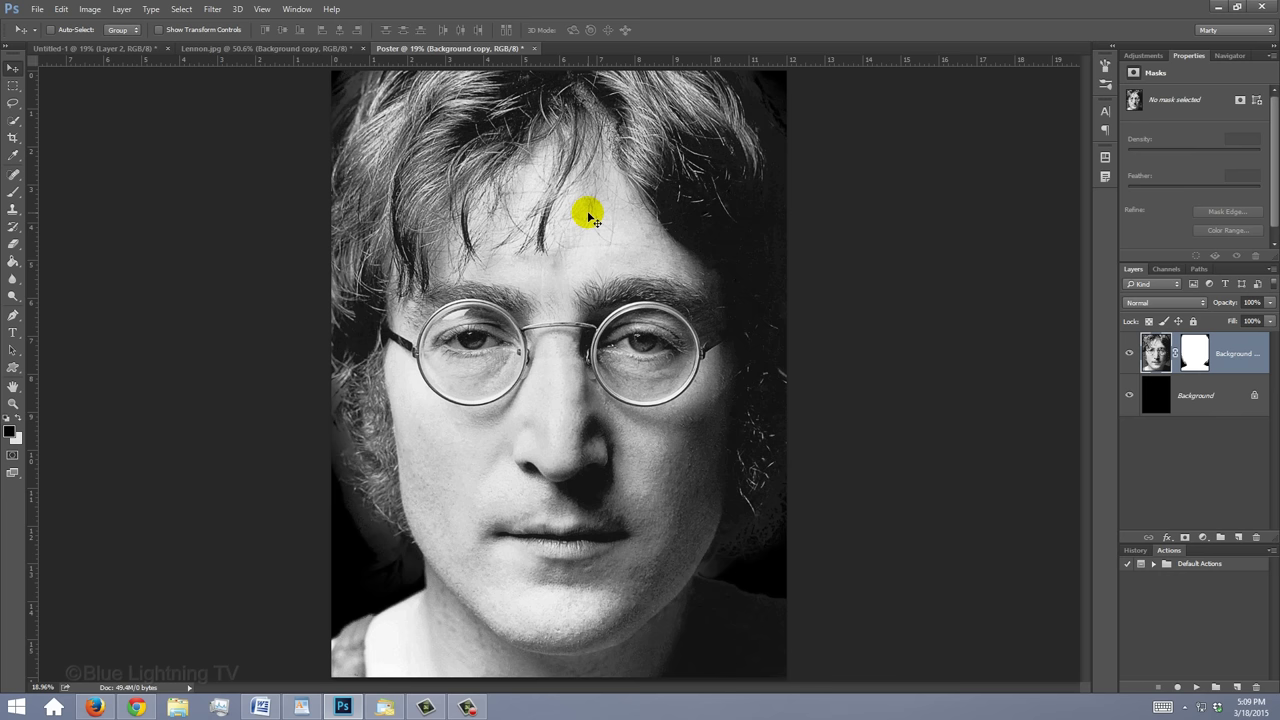
# Darken the portrait's midtones and brighten its highlights with Levels, using midtone input 0.73 and white input 245.
pyautogui.hotkey('ctrl', 'l')
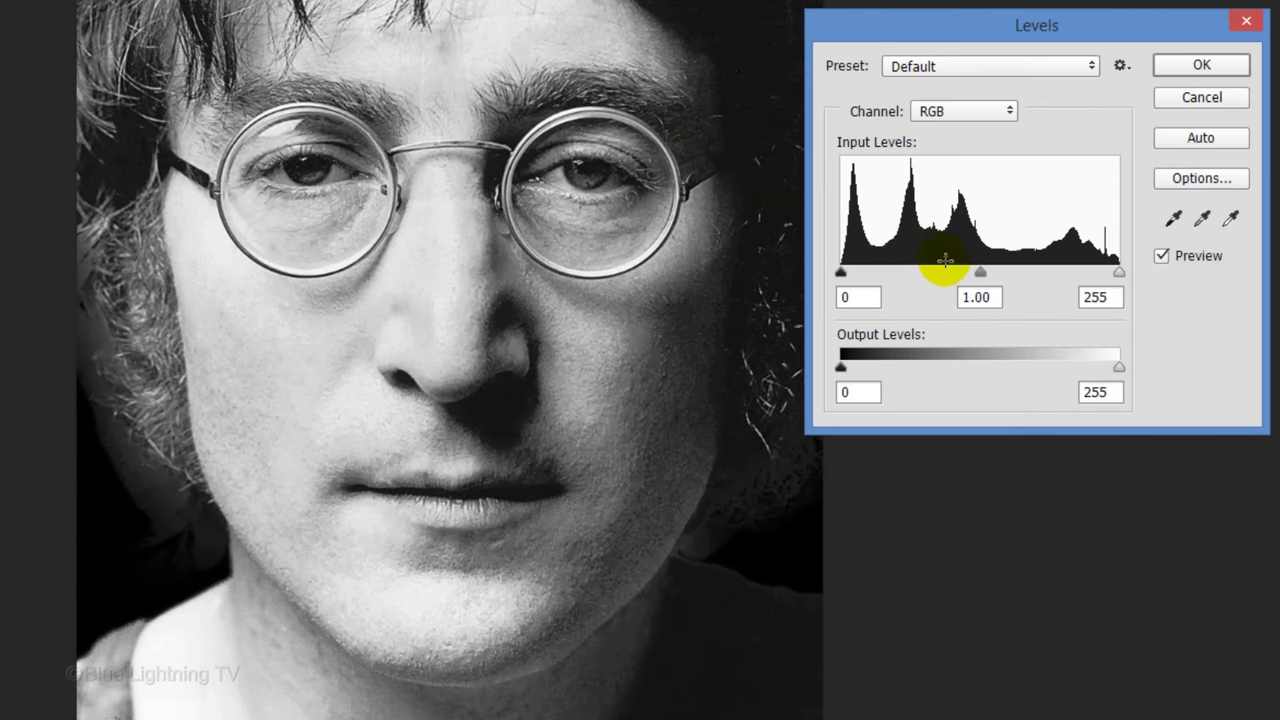
pyautogui.click(973, 283)
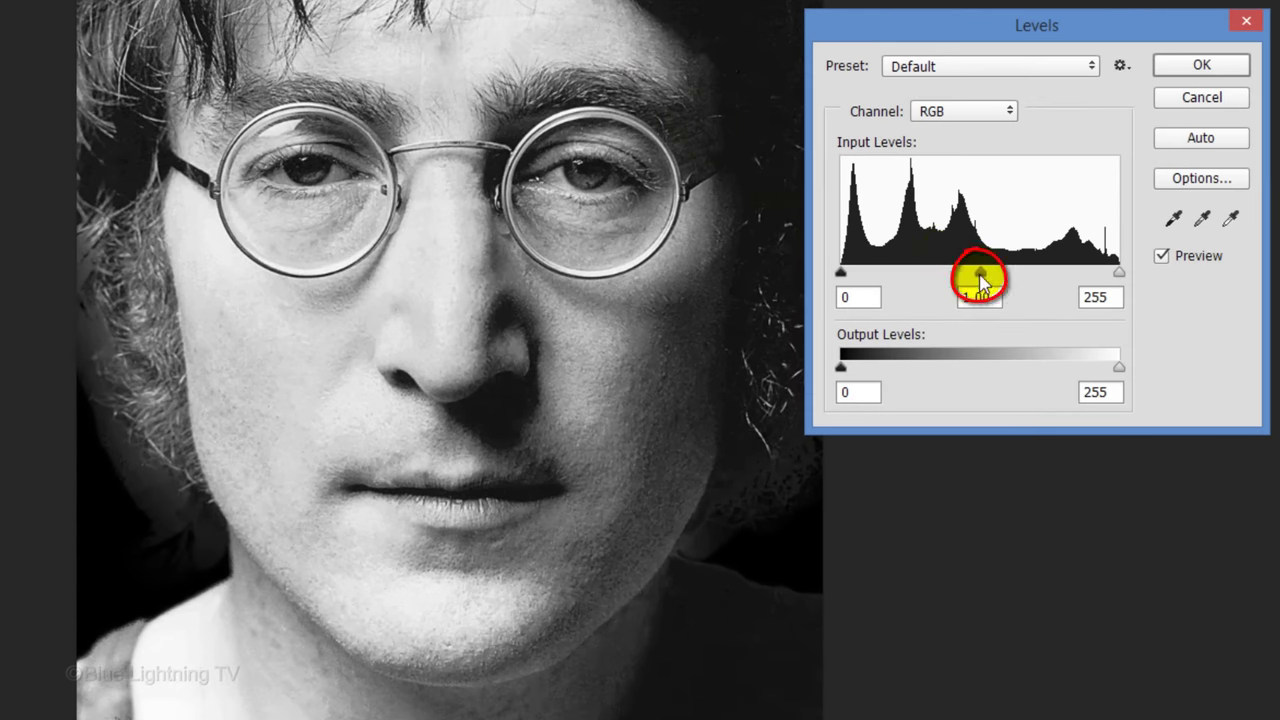
pyautogui.moveTo(980, 283); pyautogui.dragTo(1008, 278)
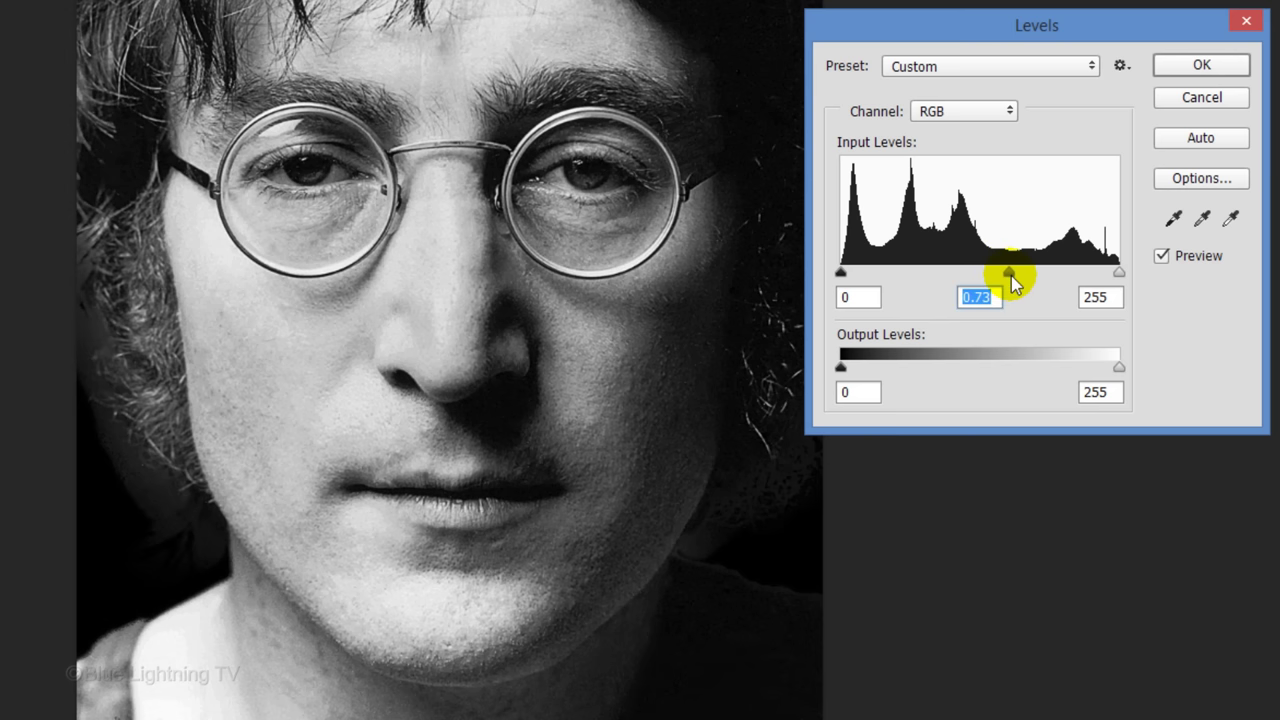
pyautogui.moveTo(1118, 278); pyautogui.dragTo(1108, 276)
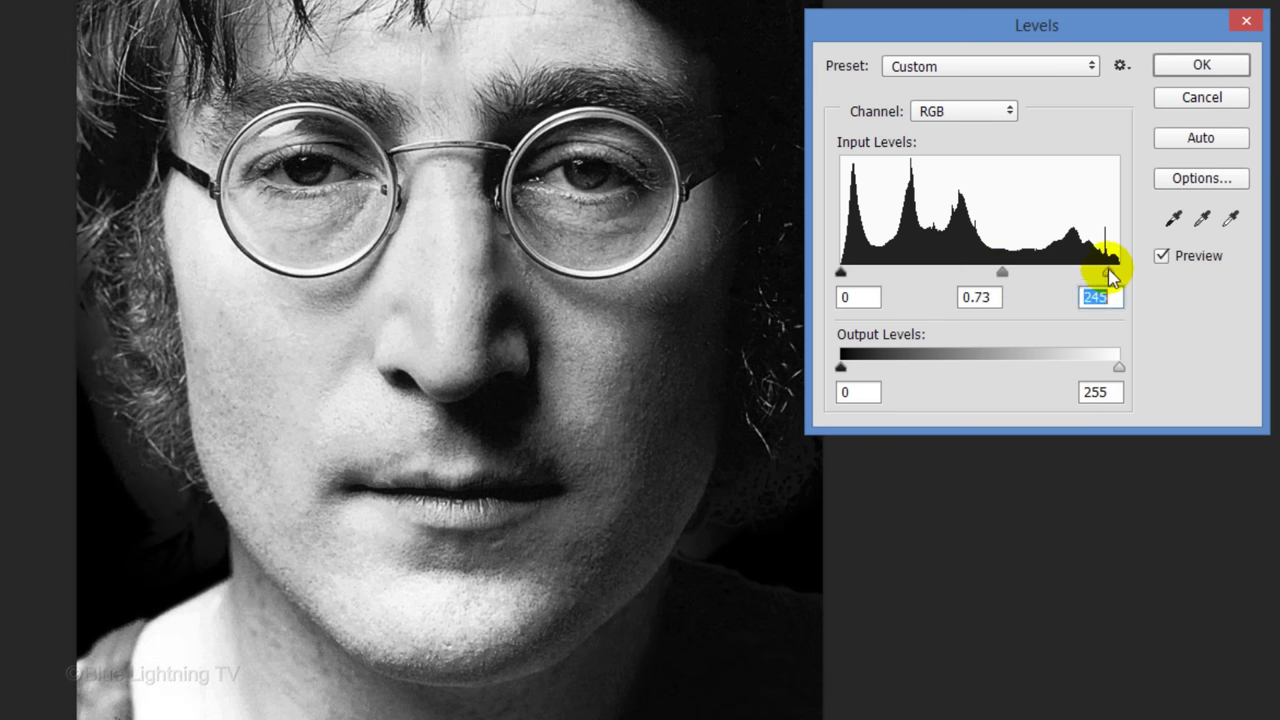
pyautogui.click(1202, 65)
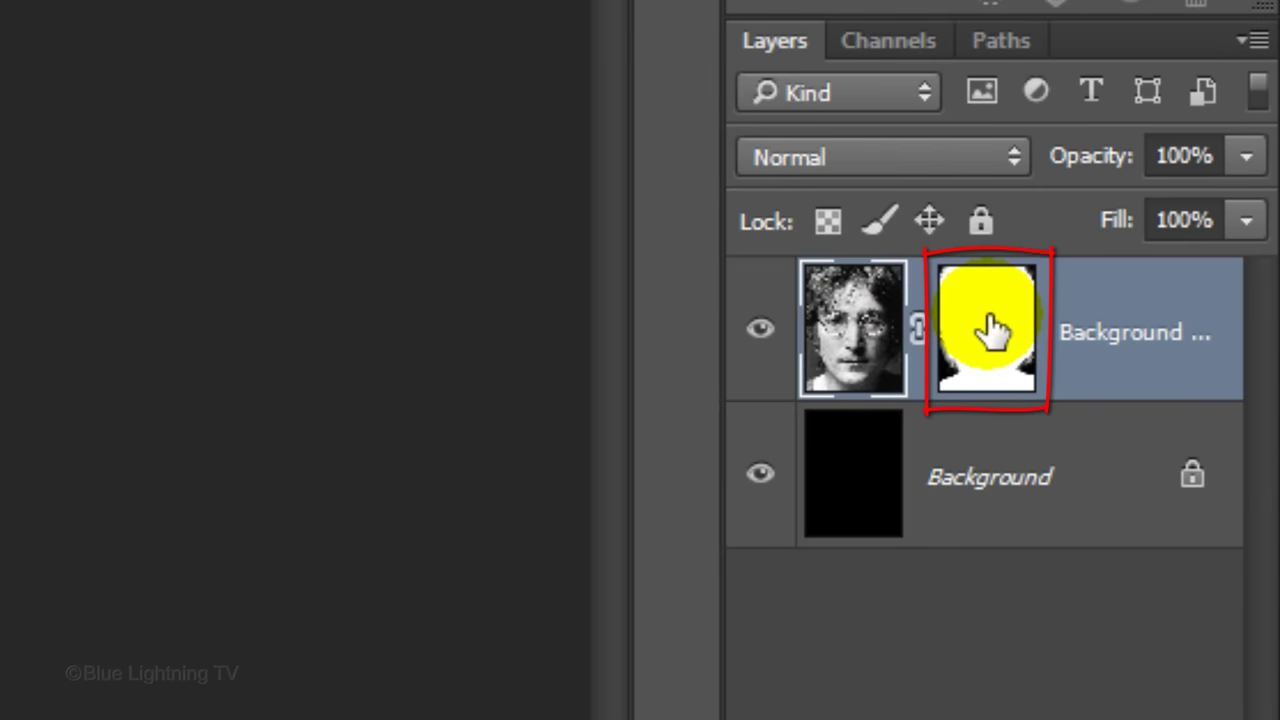
# Make the portrait's layer mask active and choose the Brush Tool for painting on it.
pyautogui.click(992, 330)
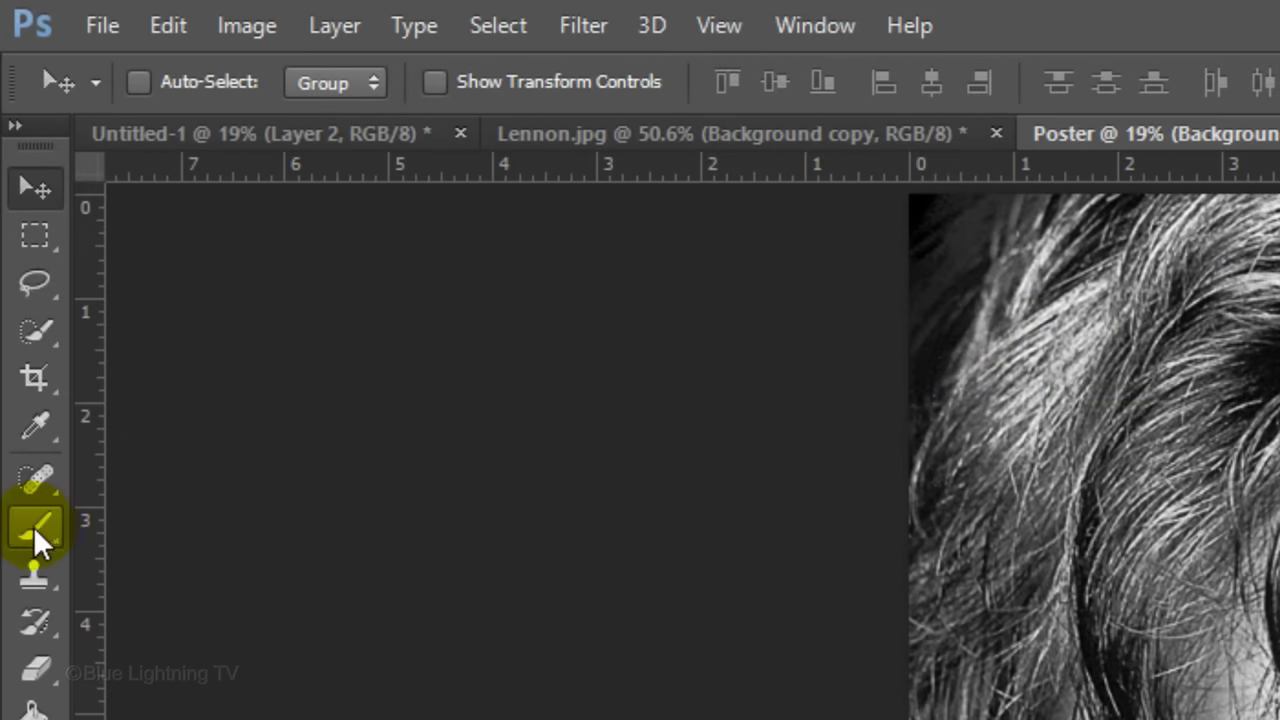
pyautogui.moveTo(33, 526); pyautogui.dragTo(121, 519)
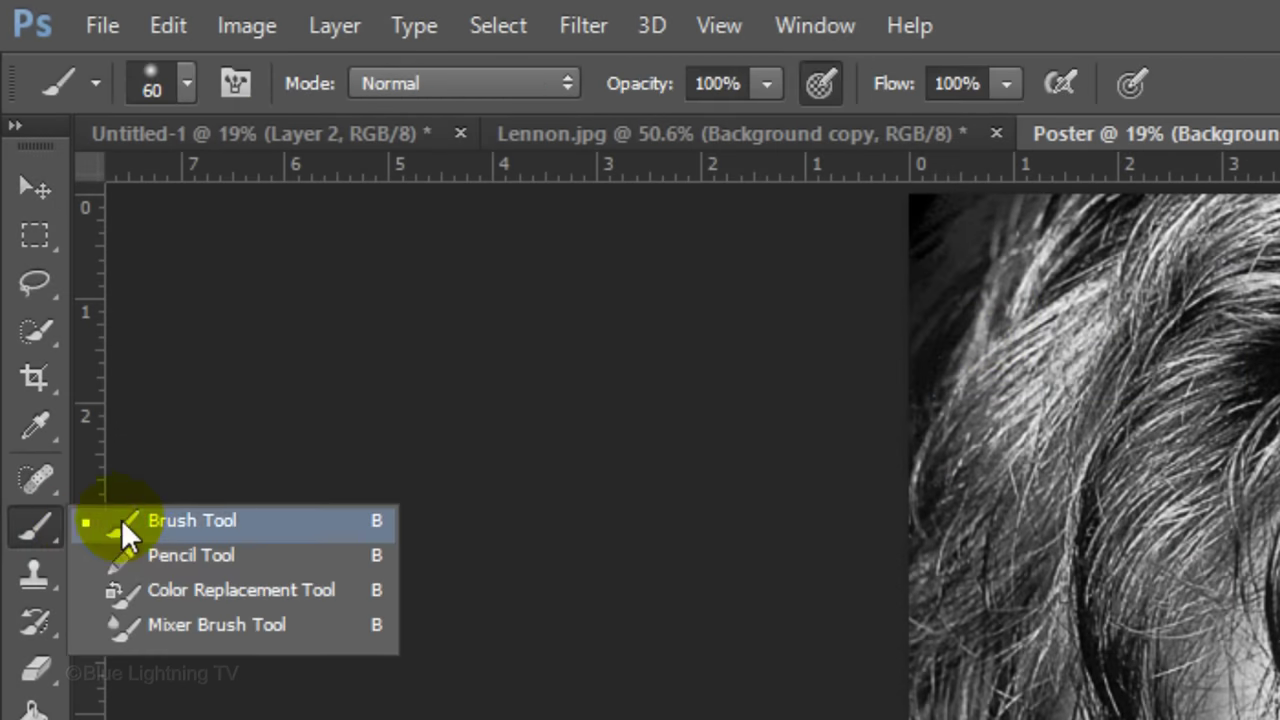
pyautogui.click(194, 520)
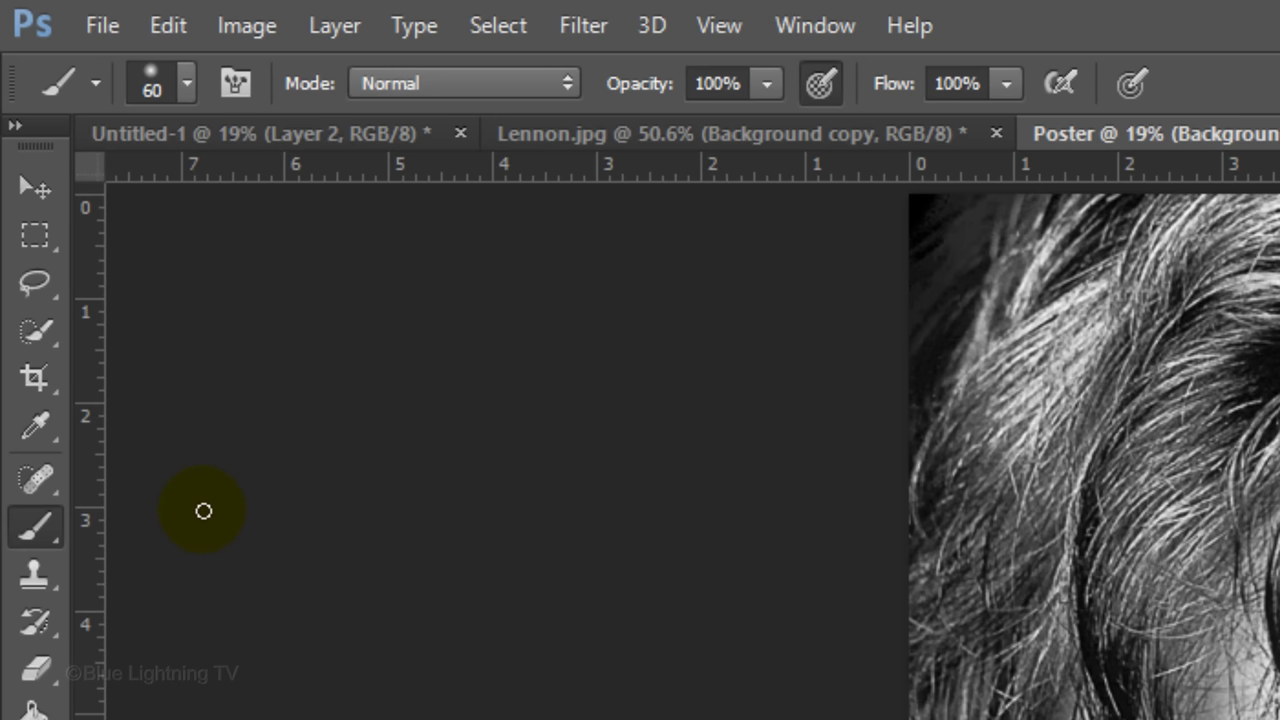
# Enlarge the brush to 500 px.
pyautogui.click(186, 84)
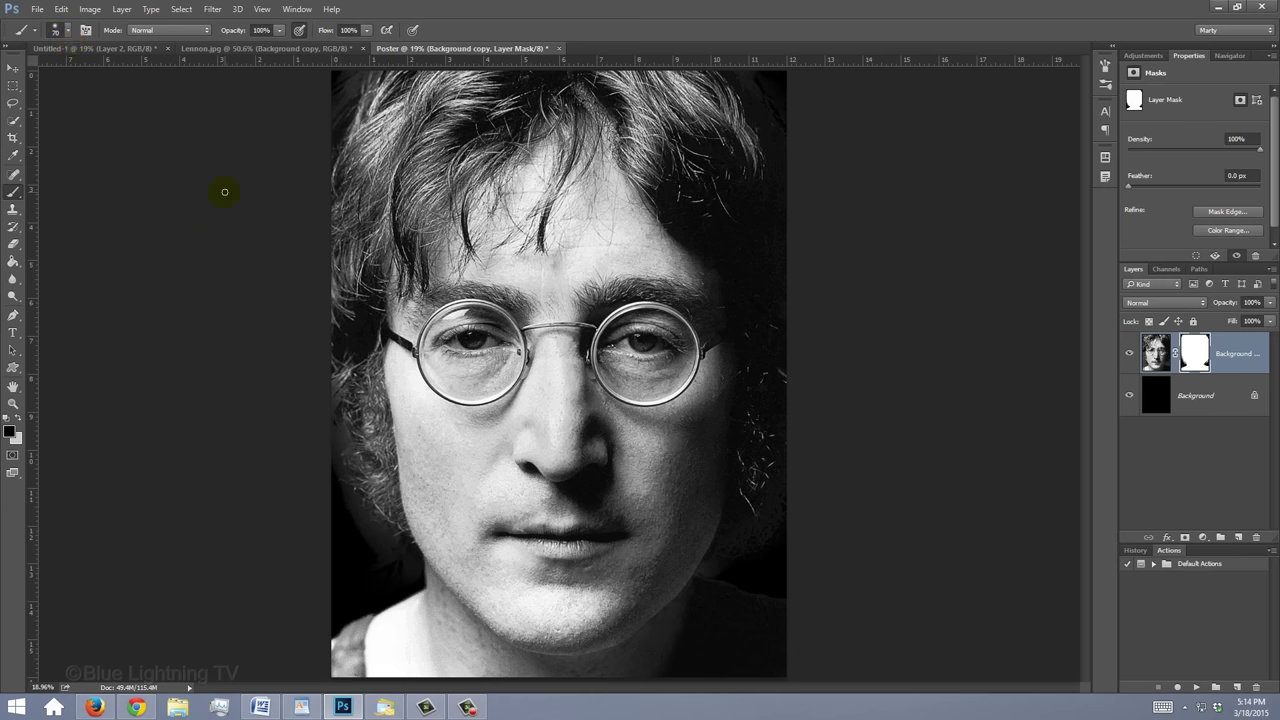
pyautogui.press(']')
pyautogui.press('[')
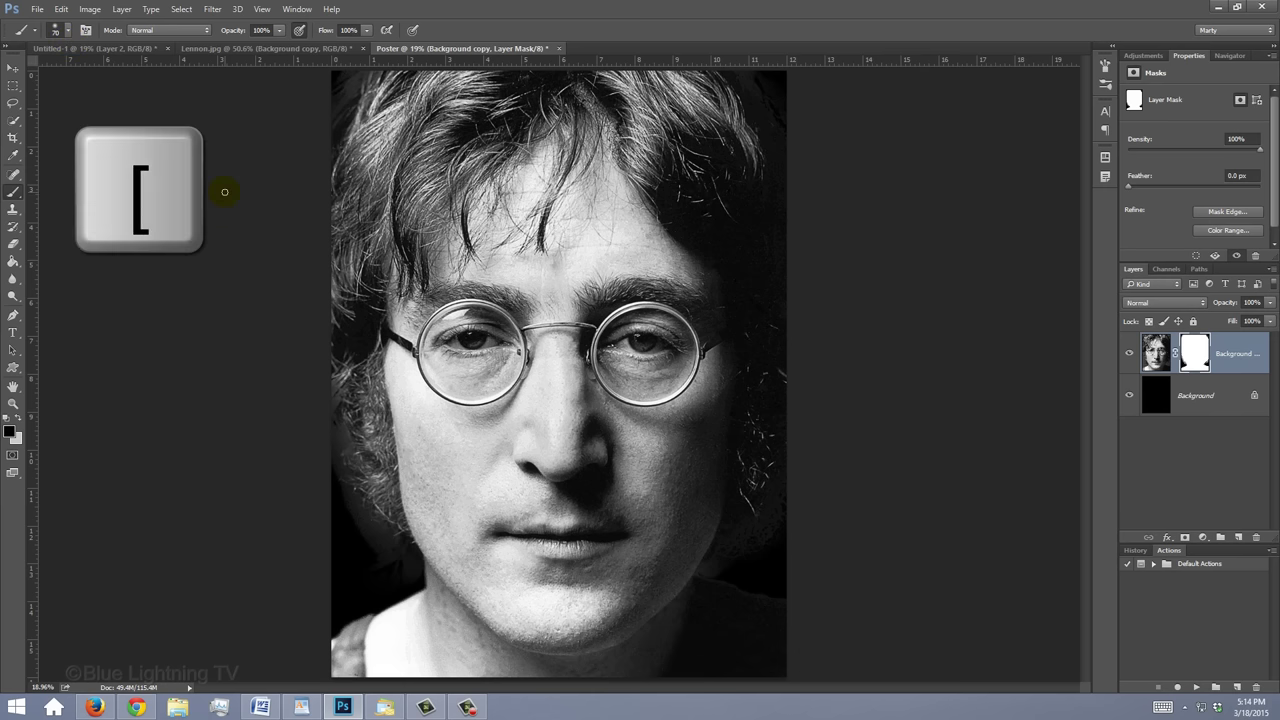
pyautogui.press(']')
pyautogui.press(']')
pyautogui.press(']')
pyautogui.press(']')
pyautogui.press(']')
pyautogui.press(']')
pyautogui.press(']')
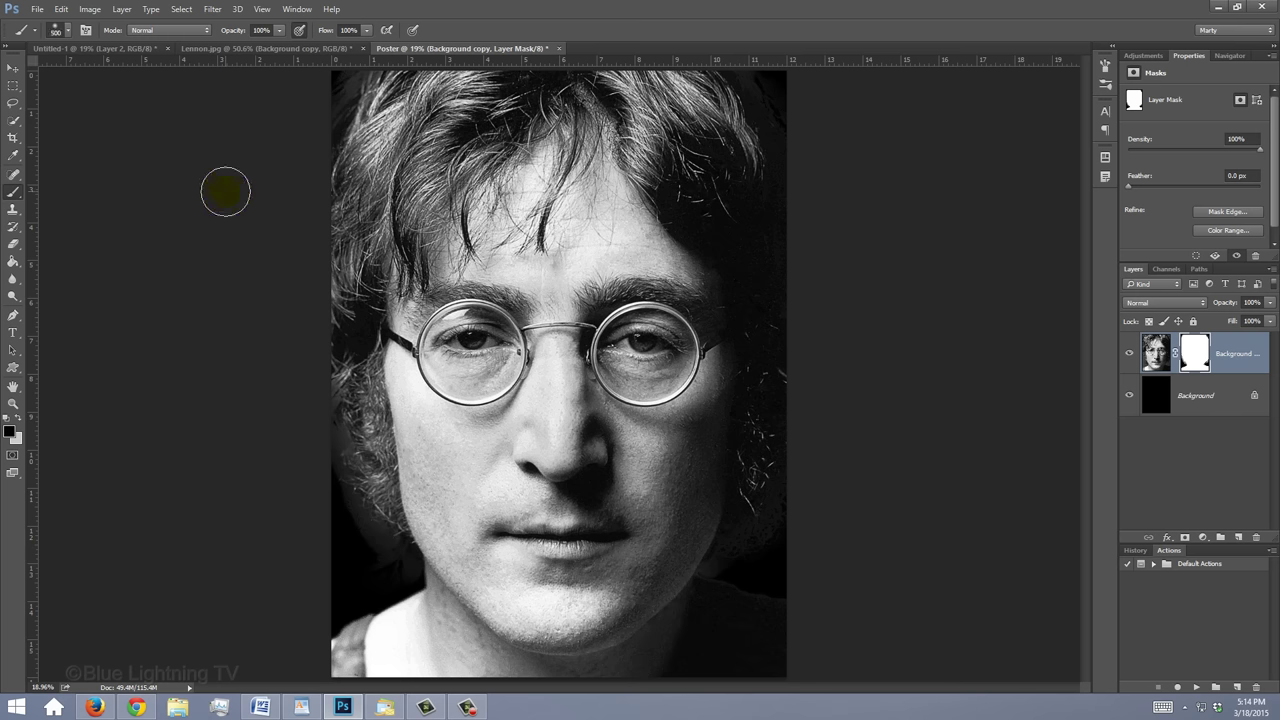
# Paint black on the mask over leftover backdrop beside the hair and the shoulder on the dark side, enlarging the brush to 600 px.
pyautogui.moveTo(340, 104); pyautogui.dragTo(346, 86)
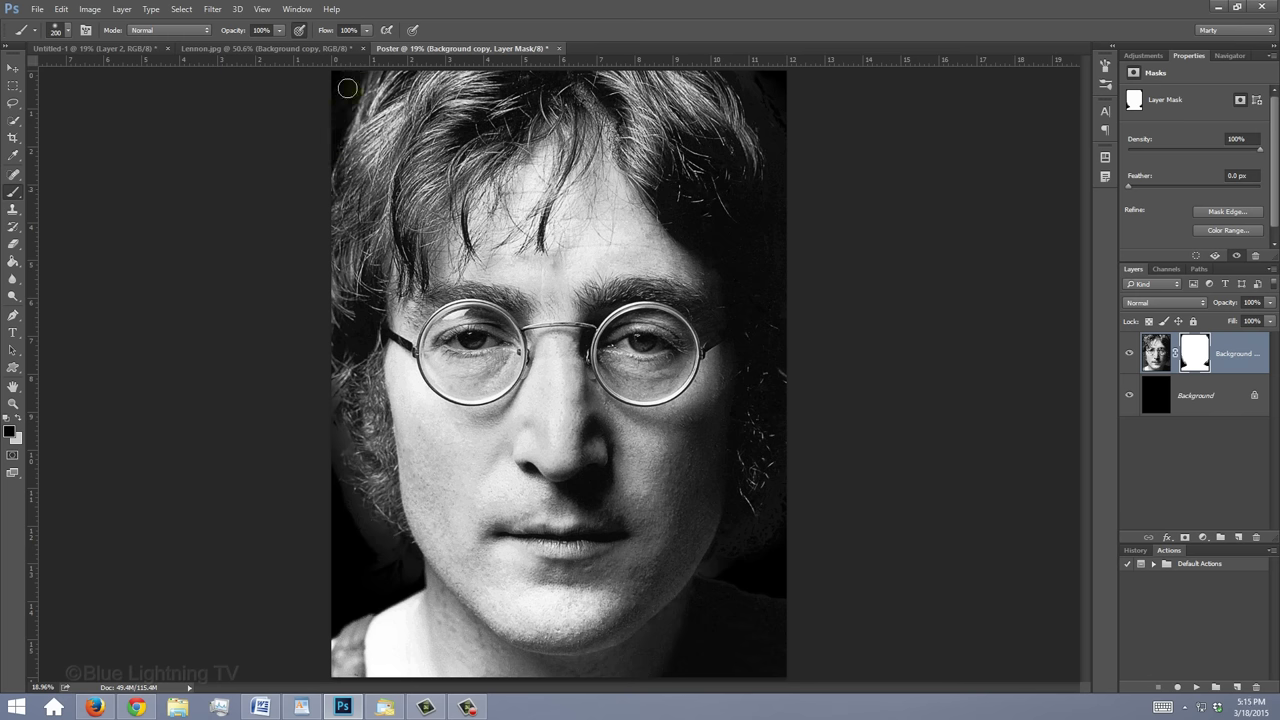
pyautogui.moveTo(329, 388)
pyautogui.mouseDown()
pyautogui.moveTo(354, 489)
pyautogui.moveTo(395, 557)
pyautogui.mouseUp()
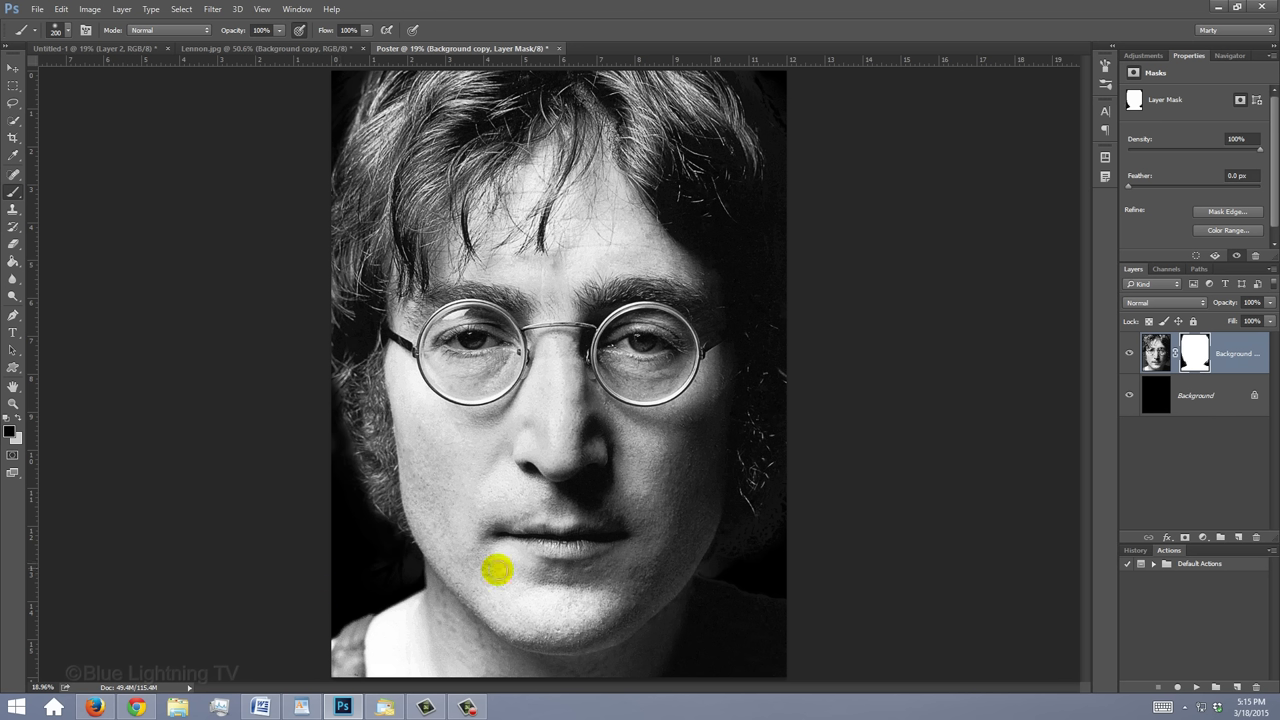
pyautogui.press(']')
pyautogui.moveTo(719, 559)
pyautogui.mouseDown()
pyautogui.moveTo(783, 613)
pyautogui.moveTo(769, 632)
pyautogui.moveTo(782, 639)
pyautogui.moveTo(743, 634)
pyautogui.mouseUp()
pyautogui.press(']')
pyautogui.press(']')
pyautogui.press(']')
pyautogui.press(']')
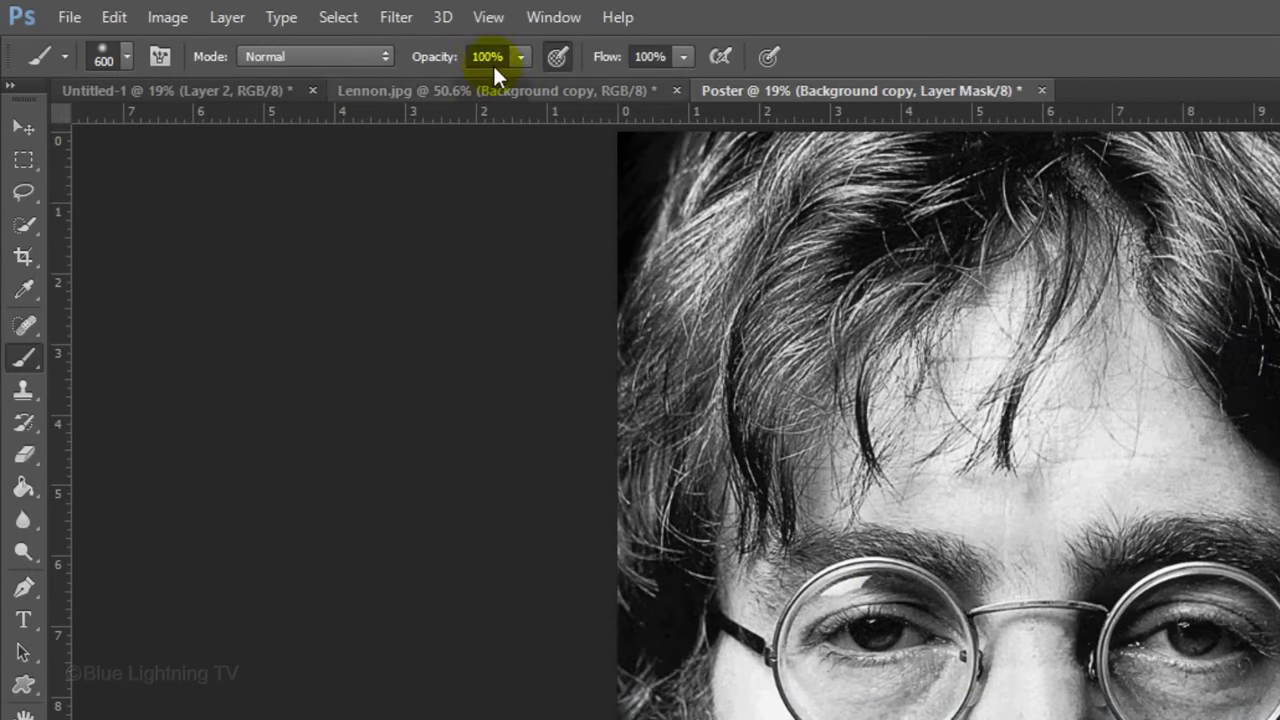
# Check that rulers and snapping are on and place a vertical guide at the poster's center, at 6 inches.
pyautogui.click(265, 10)
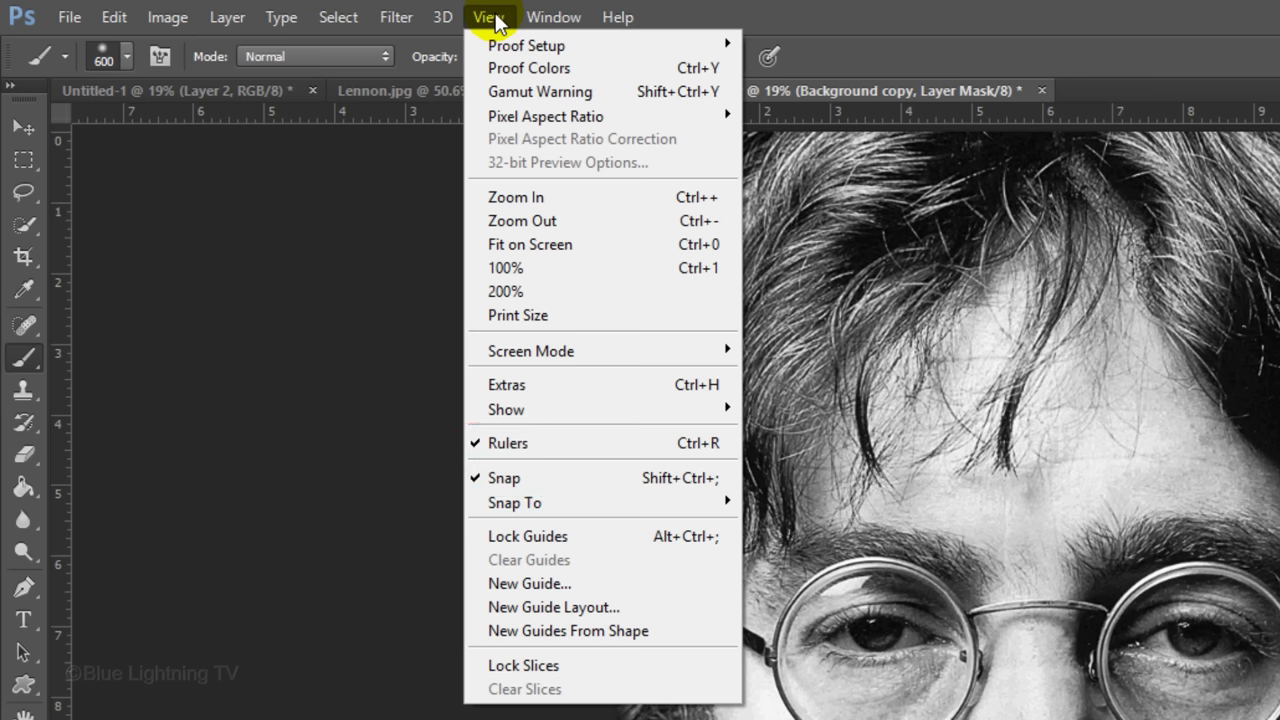
pyautogui.click(488, 17)
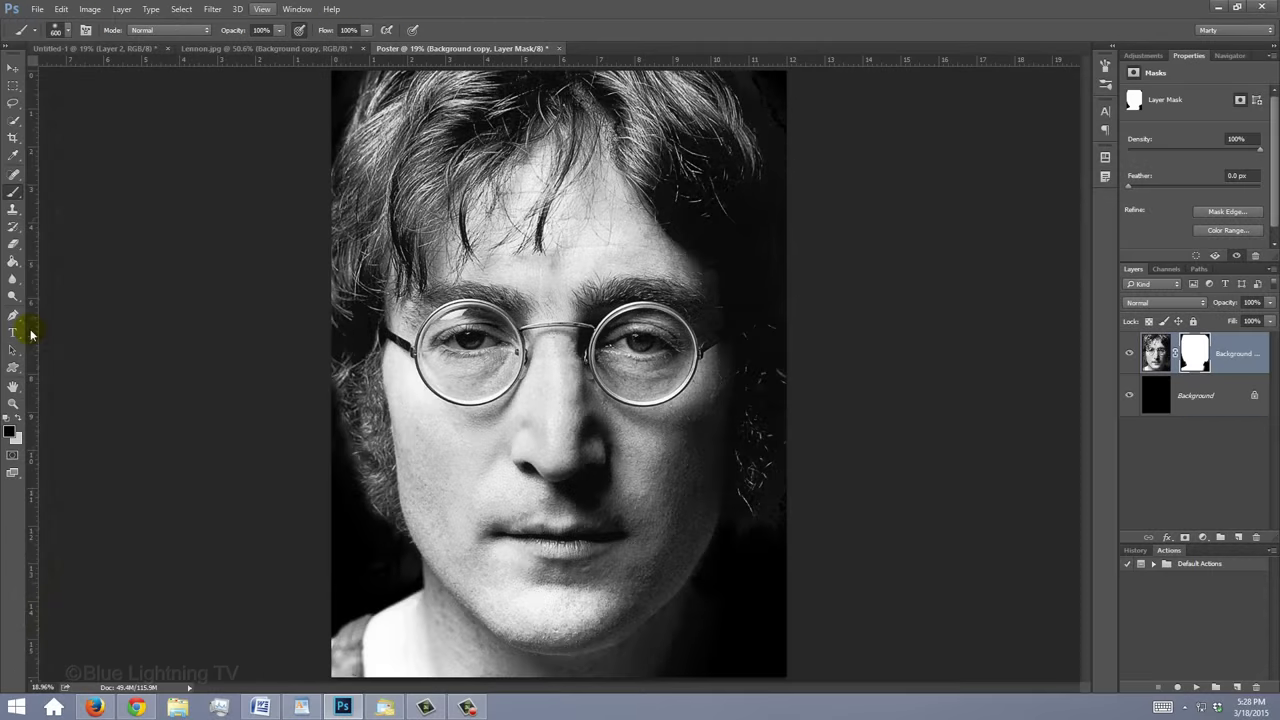
pyautogui.moveTo(57, 622); pyautogui.dragTo(660, 686)
pyautogui.moveTo(330, 365); pyautogui.dragTo(561, 368)
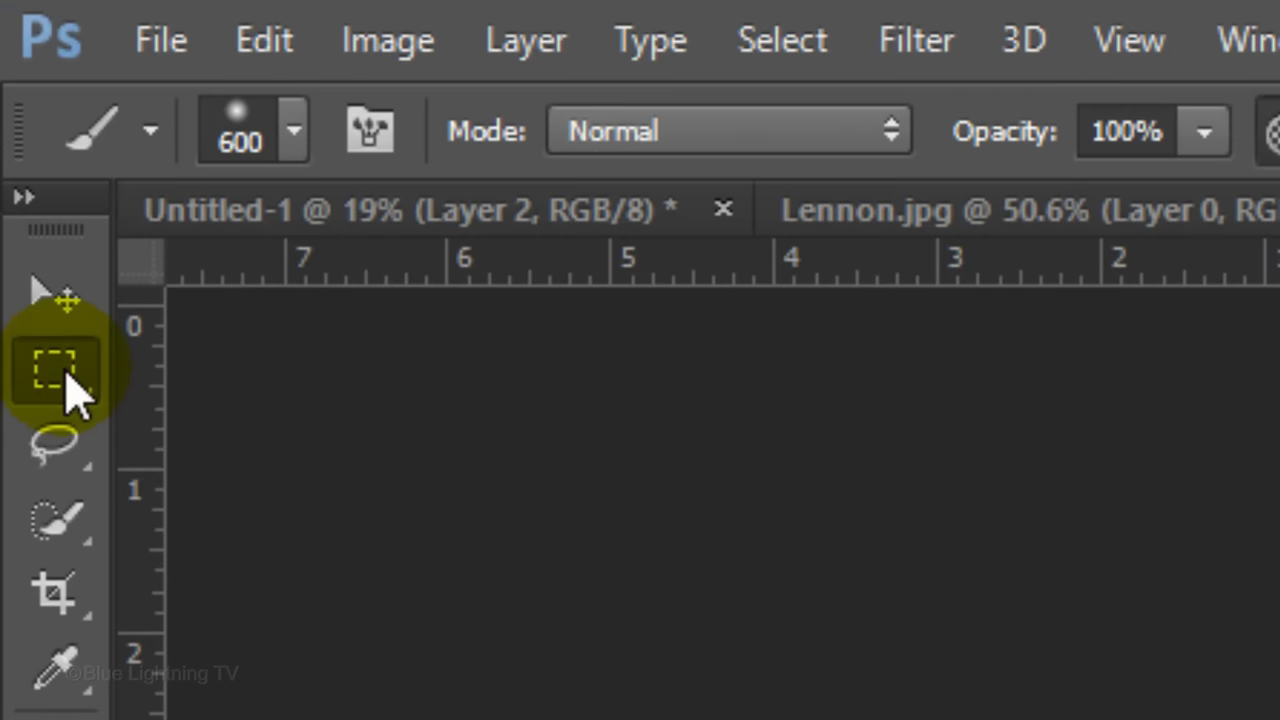
# Select the left half of the poster up to the center guide with the Rectangular Marquee Tool.
pyautogui.moveTo(13, 85); pyautogui.dragTo(76, 91)
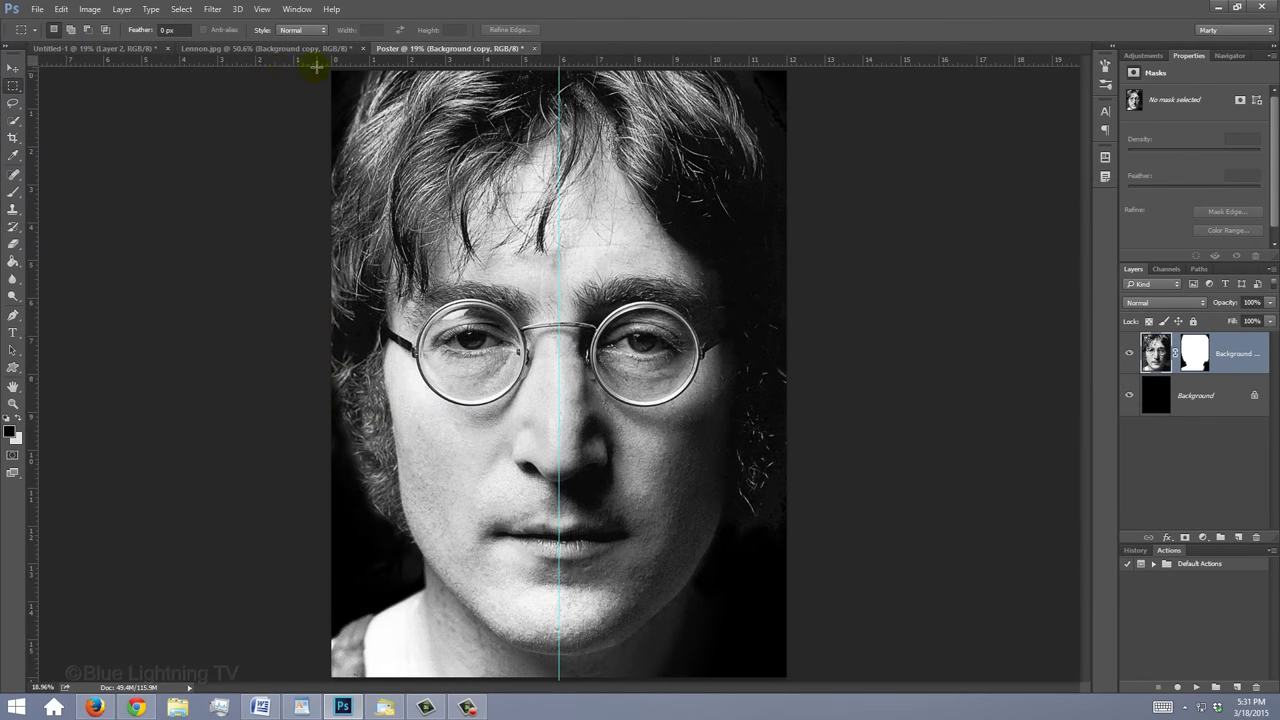
pyautogui.moveTo(318, 67); pyautogui.dragTo(320, 68)
pyautogui.moveTo(319, 67); pyautogui.dragTo(559, 691)
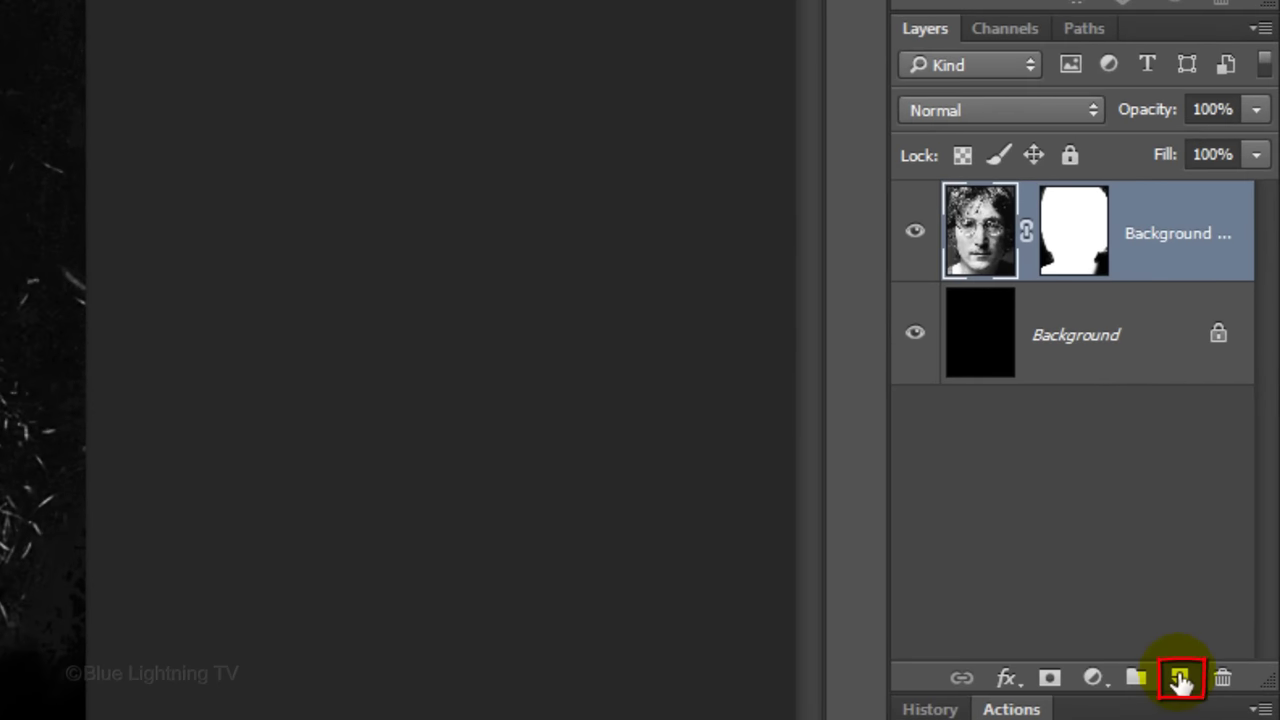
# Fill the selected half with black on a new layer above the portrait, deselect it, and hide the guide.
pyautogui.click(1181, 680)
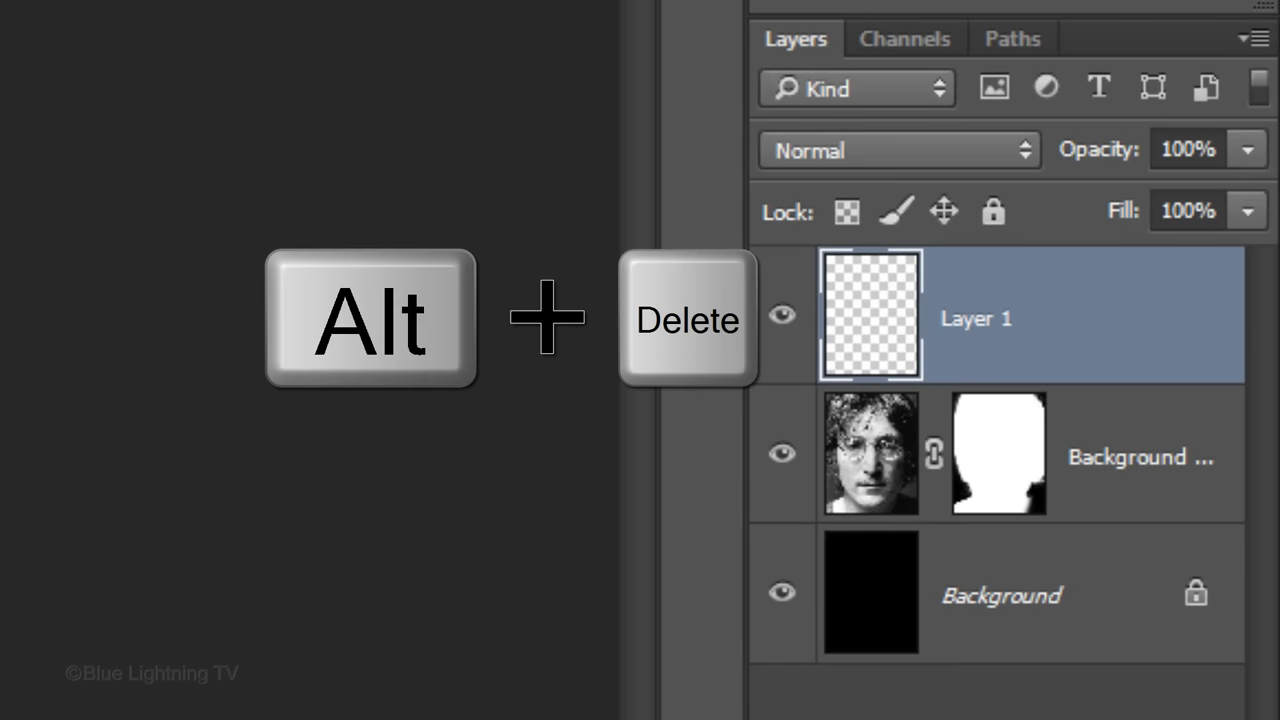
pyautogui.hotkey('alt', 'Delete')
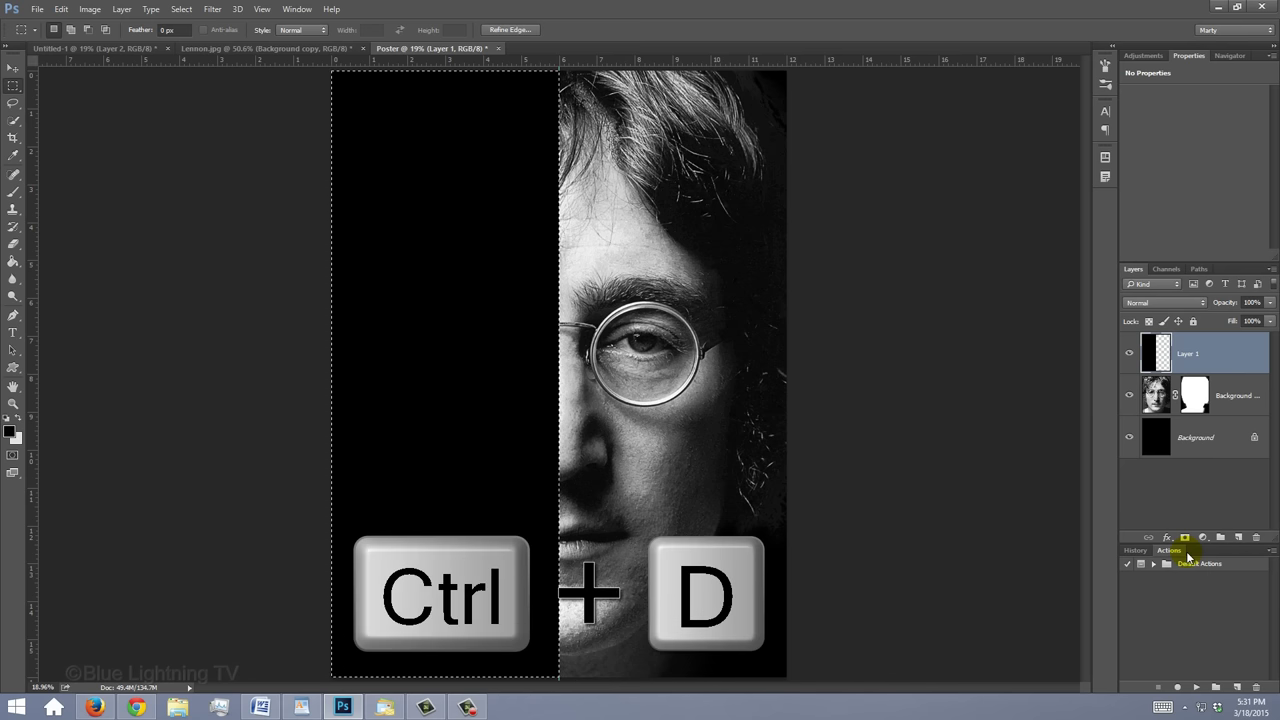
pyautogui.hotkey('ctrl', 'd')
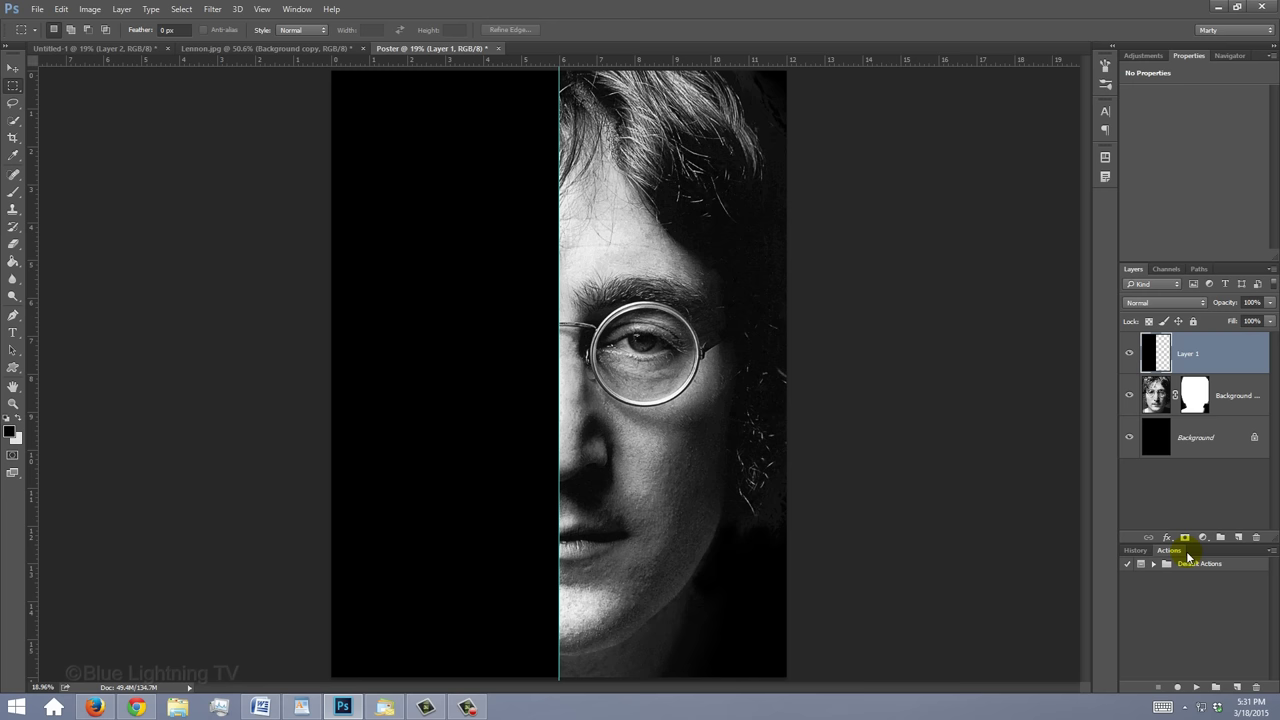
pyautogui.hotkey('ctrl', 'h')
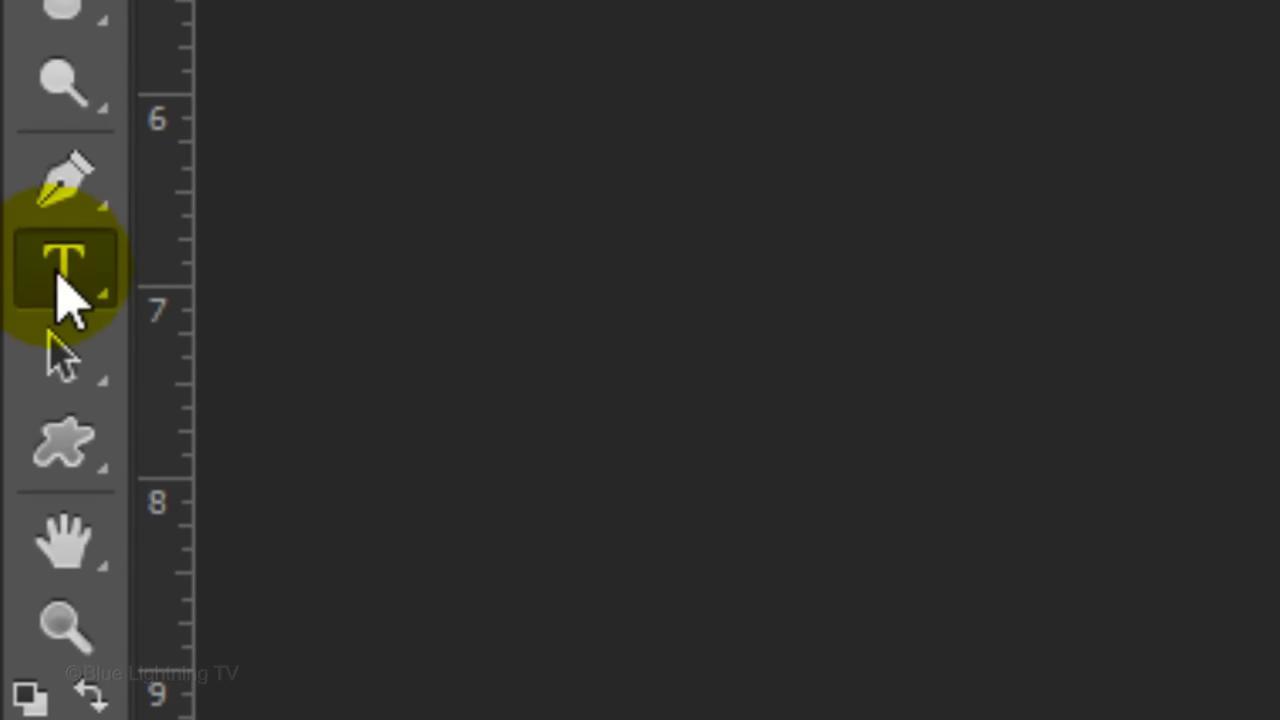
# Choose the Horizontal Type Tool with the American Captain Regular font.
pyautogui.rightClick(13, 333)
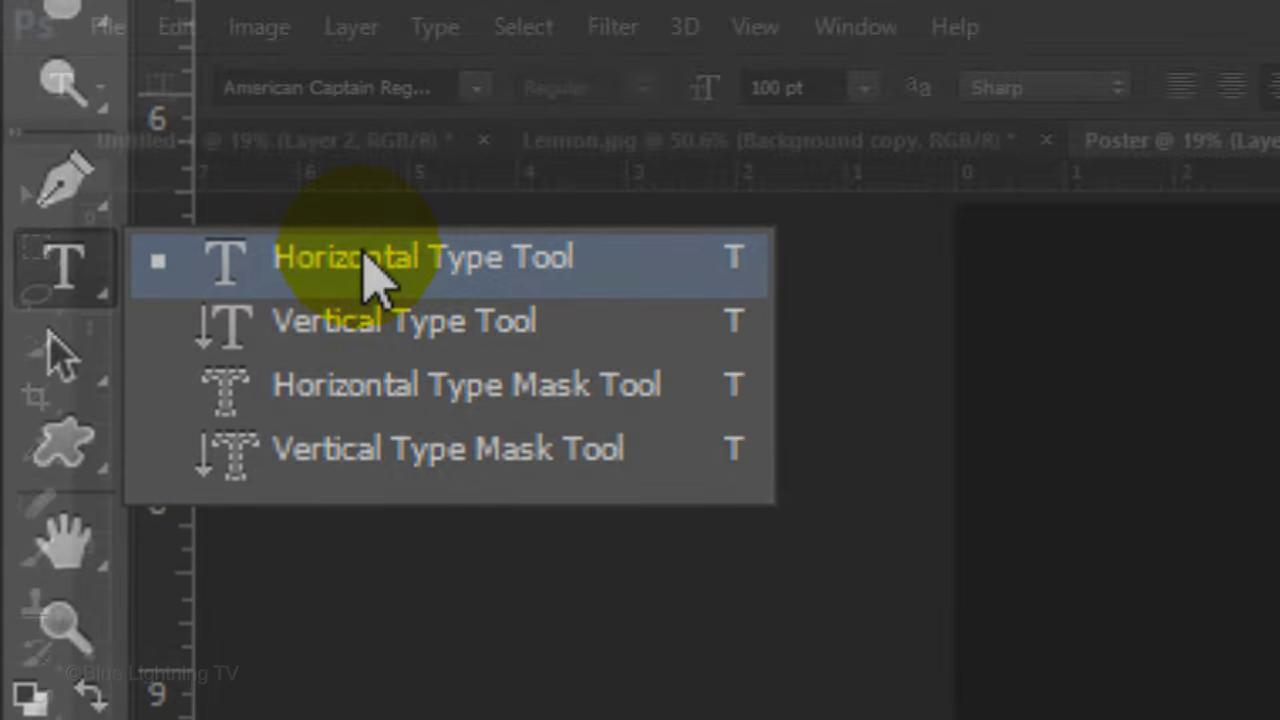
pyautogui.click(370, 262)
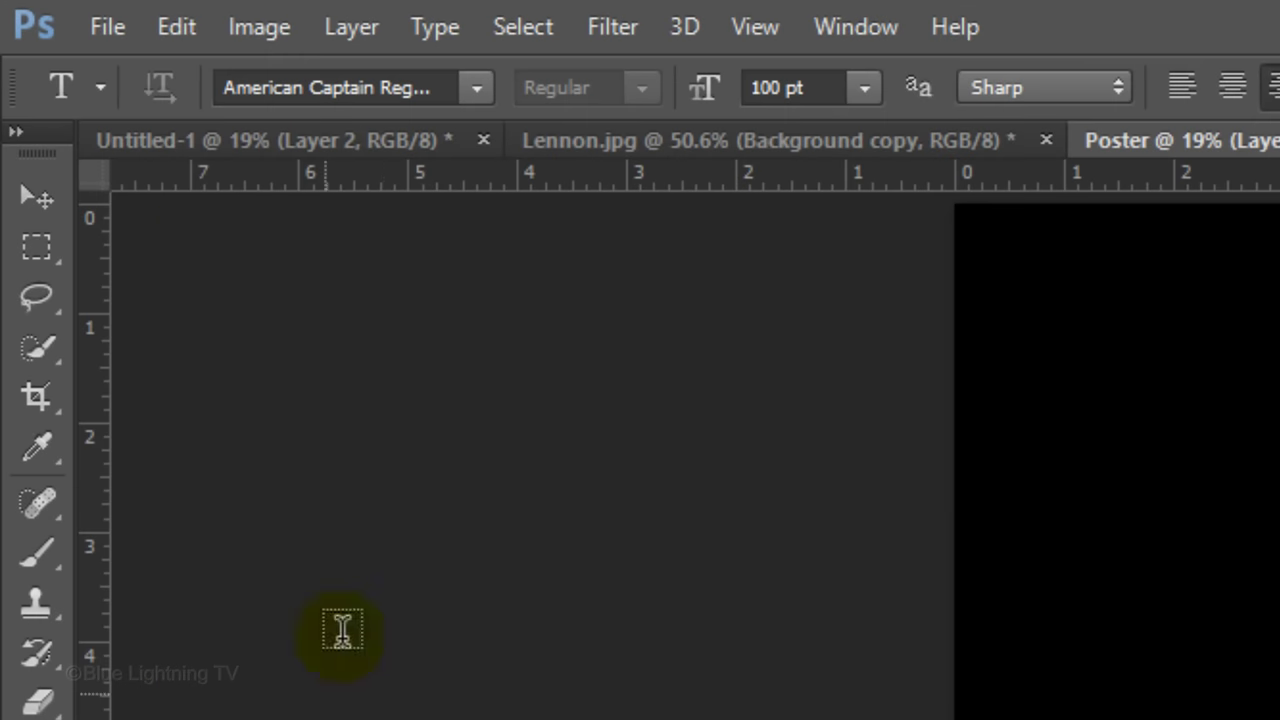
pyautogui.click(475, 88)
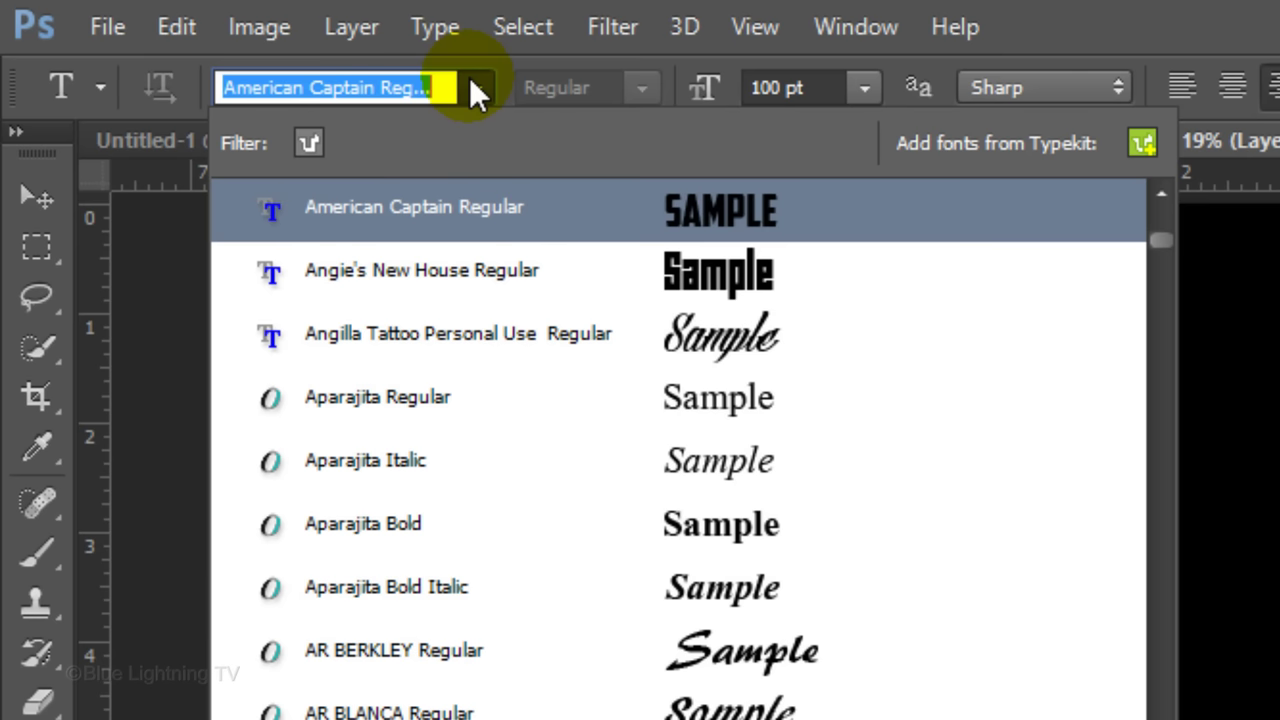
pyautogui.click(474, 80)
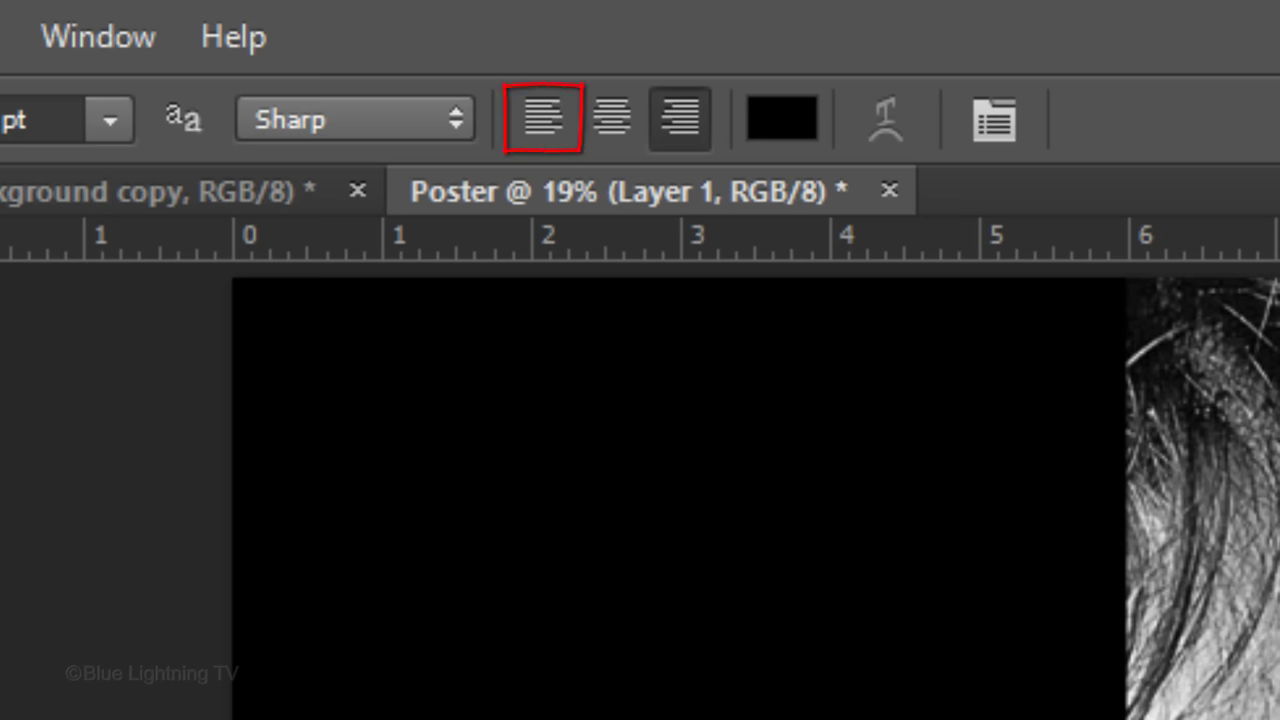
# Set the text color to white (ffffff).
pyautogui.click(800, 150)
pyautogui.moveTo(240, 160); pyautogui.dragTo(175, 120)
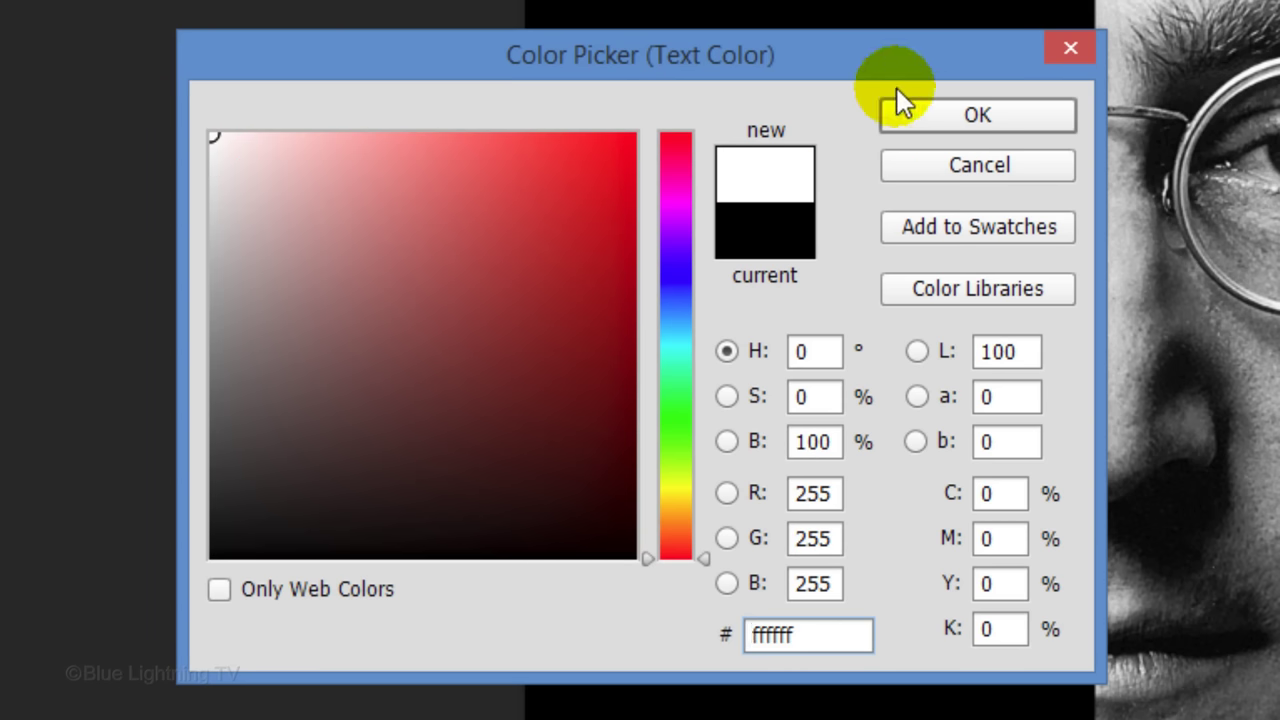
pyautogui.click(964, 115)
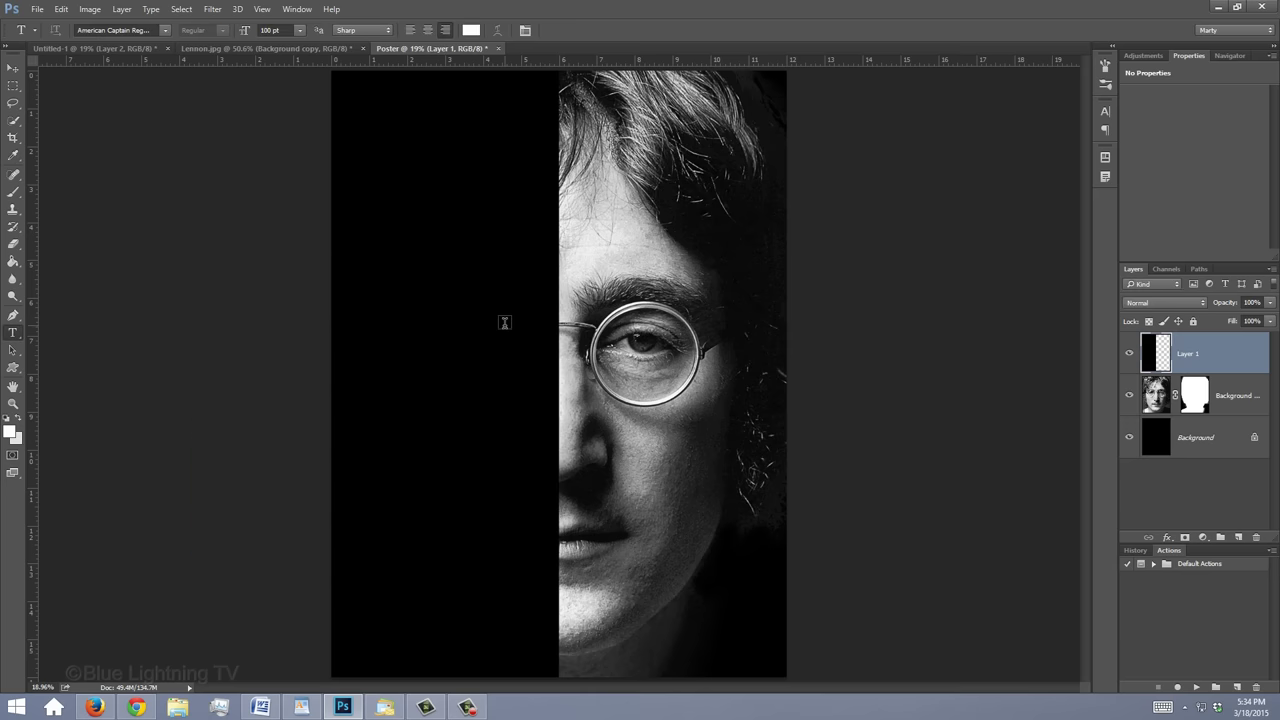
# Start a text block in the upper part of the black half and enter "ALL" and "YOU" on separate lines.
pyautogui.click(534, 147)
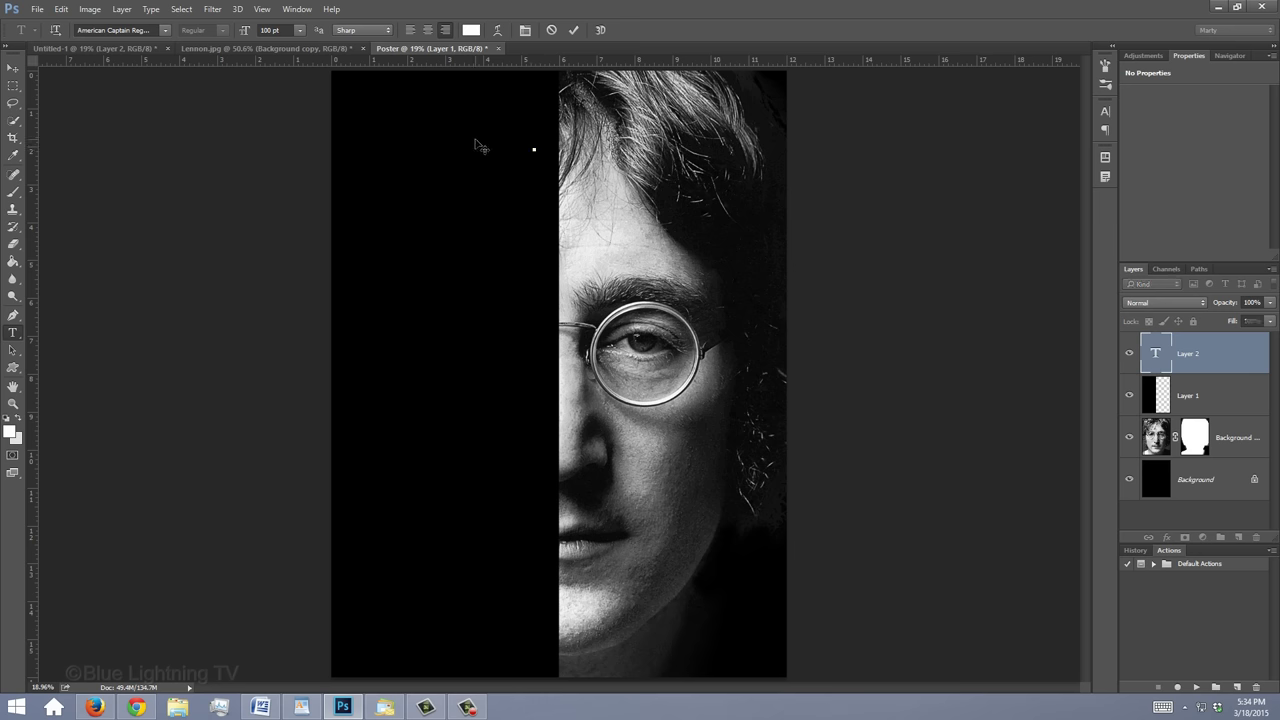
pyautogui.write('ALL')
pyautogui.press('Return')
pyautogui.write('YOU')
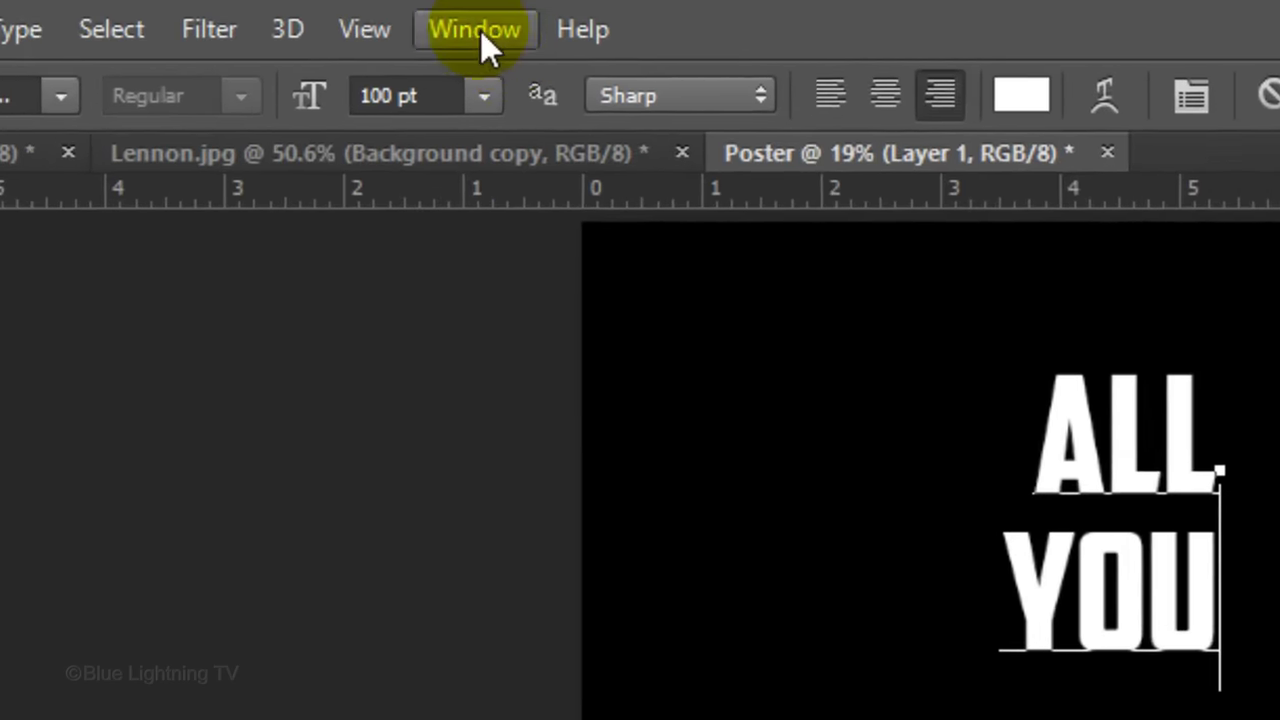
# Show the character settings and reduce the leading of the "ALL" and "YOU" lines to 75.01 pt.
pyautogui.click(291, 17)
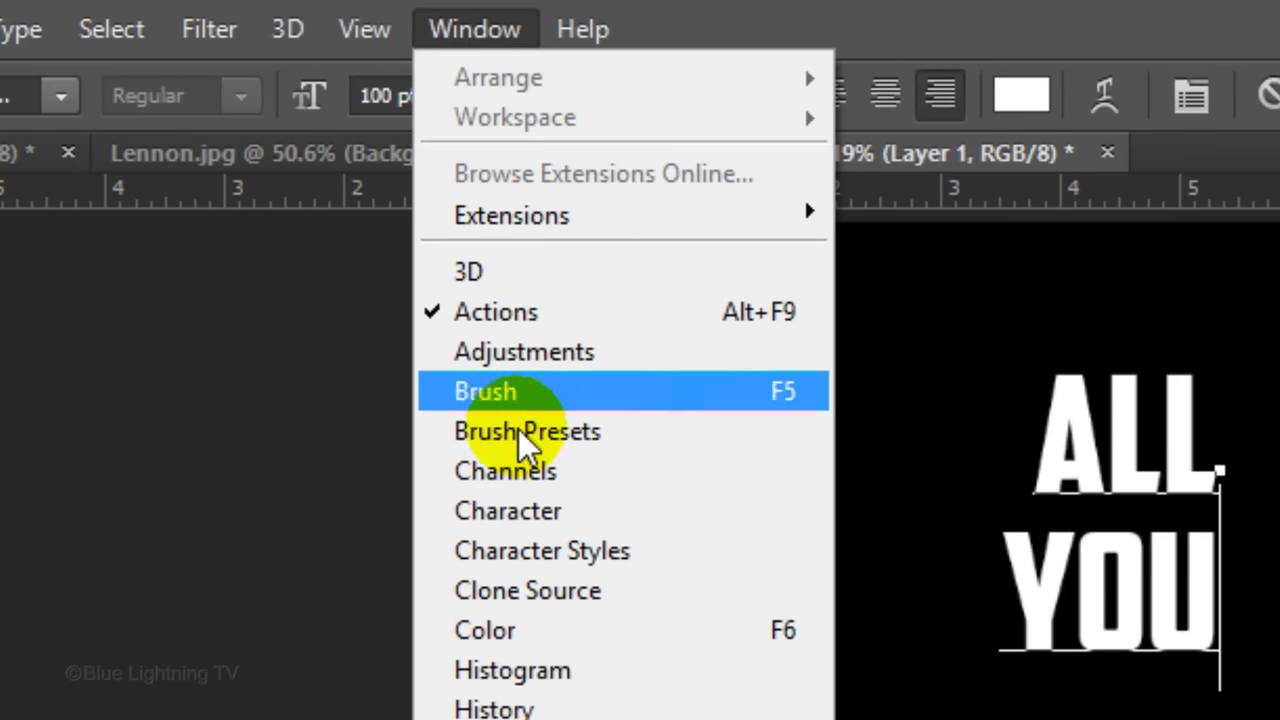
pyautogui.click(529, 500)
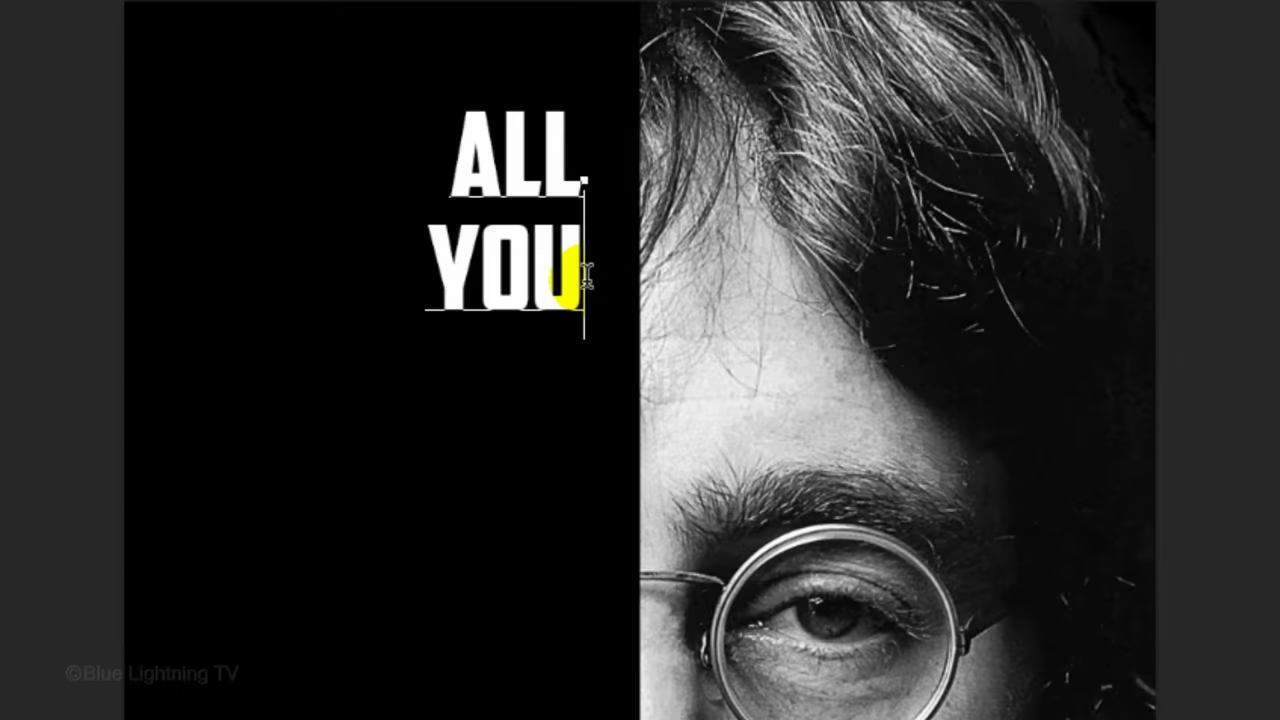
pyautogui.moveTo(571, 290); pyautogui.dragTo(395, 120)
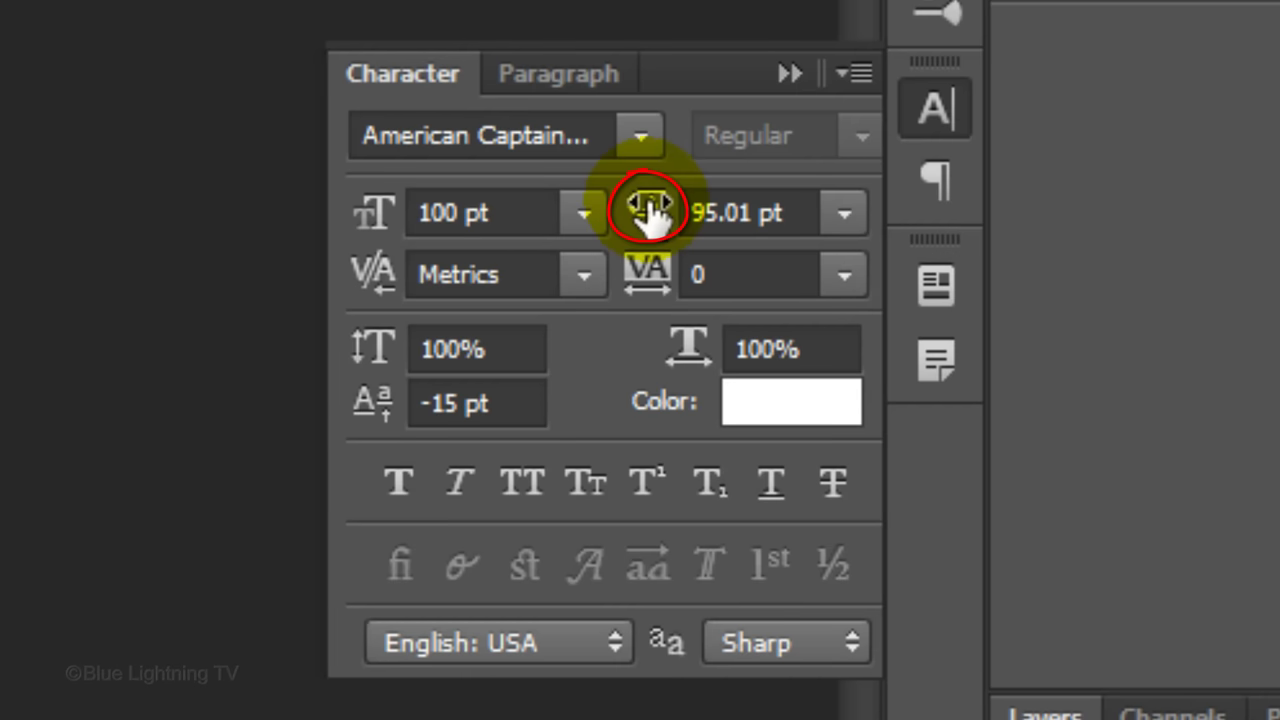
pyautogui.moveTo(648, 210); pyautogui.dragTo(595, 218)
pyautogui.press('Return')
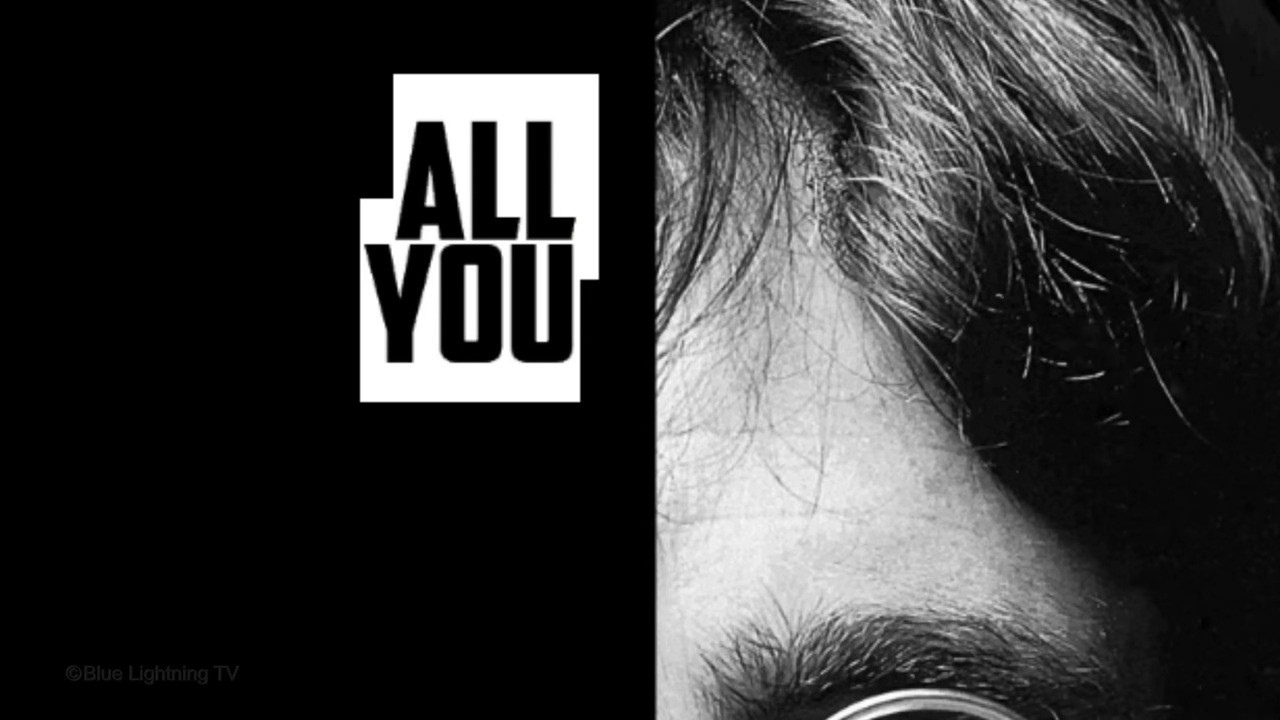
# Continue the text below "YOU" with the lines "NEED IS", "LOVE", "JOHN" and "LENNON".
pyautogui.click(569, 312)
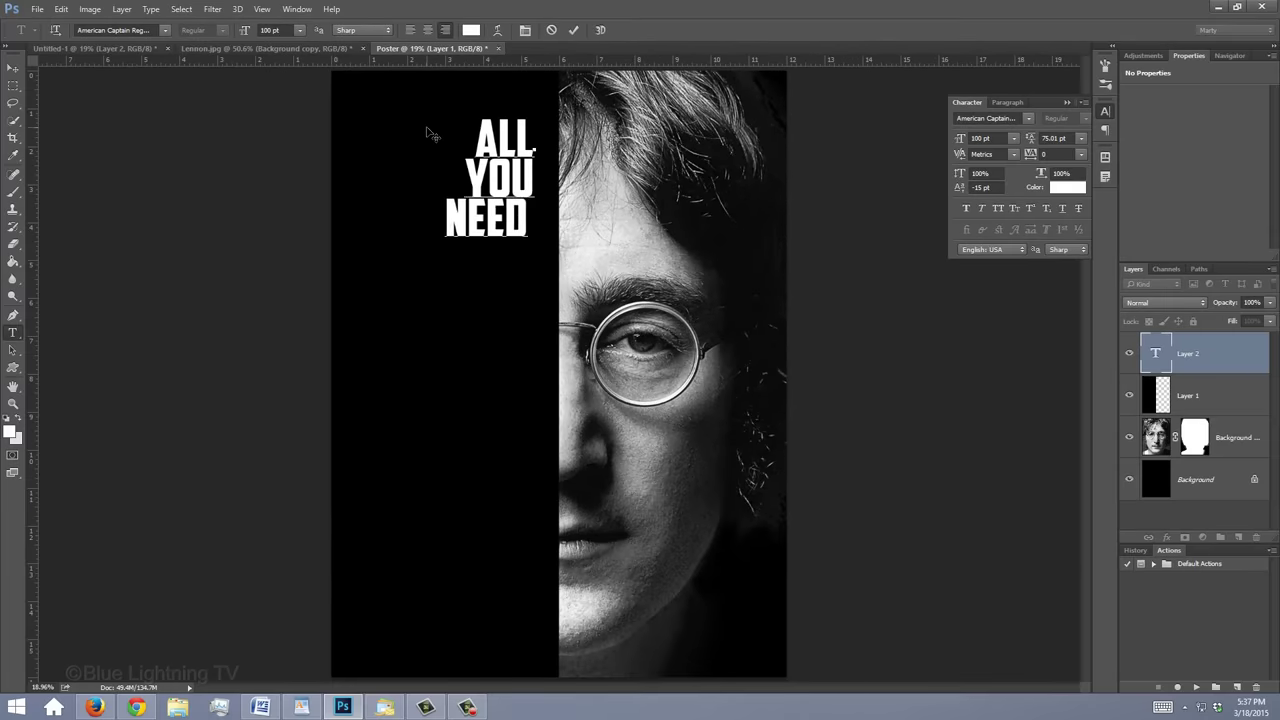
pyautogui.write('IS')
pyautogui.press('Return')
pyautogui.write('LOVE')
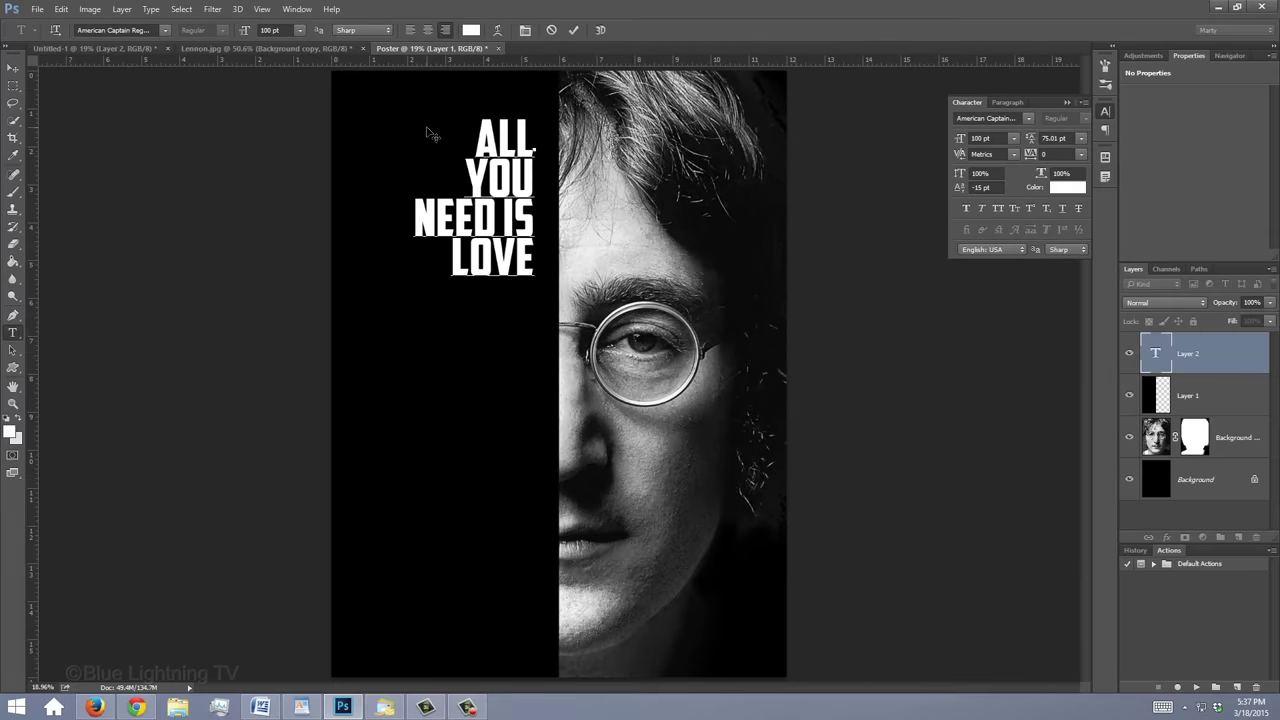
pyautogui.press('Return')
pyautogui.write('JOHN')
pyautogui.press('Return')
pyautogui.write('LENNON')
# Add the lines "REST IN", "PEACE", "1940" and "1980" at the end of the text block.
pyautogui.press('Return')
pyautogui.write('REST IN')
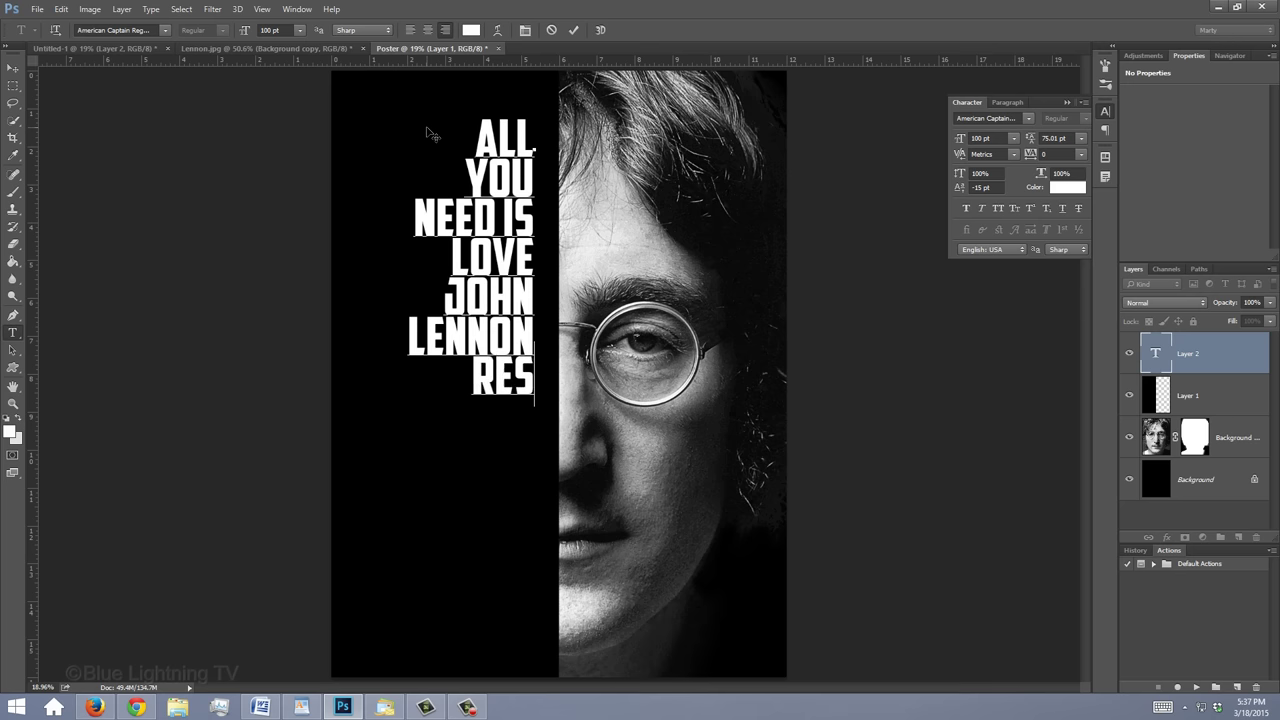
pyautogui.press('Return')
pyautogui.write('PEACE')
pyautogui.press('Return')
pyautogui.write('1940')
pyautogui.press('Return')
pyautogui.write('1')
pyautogui.write('980')
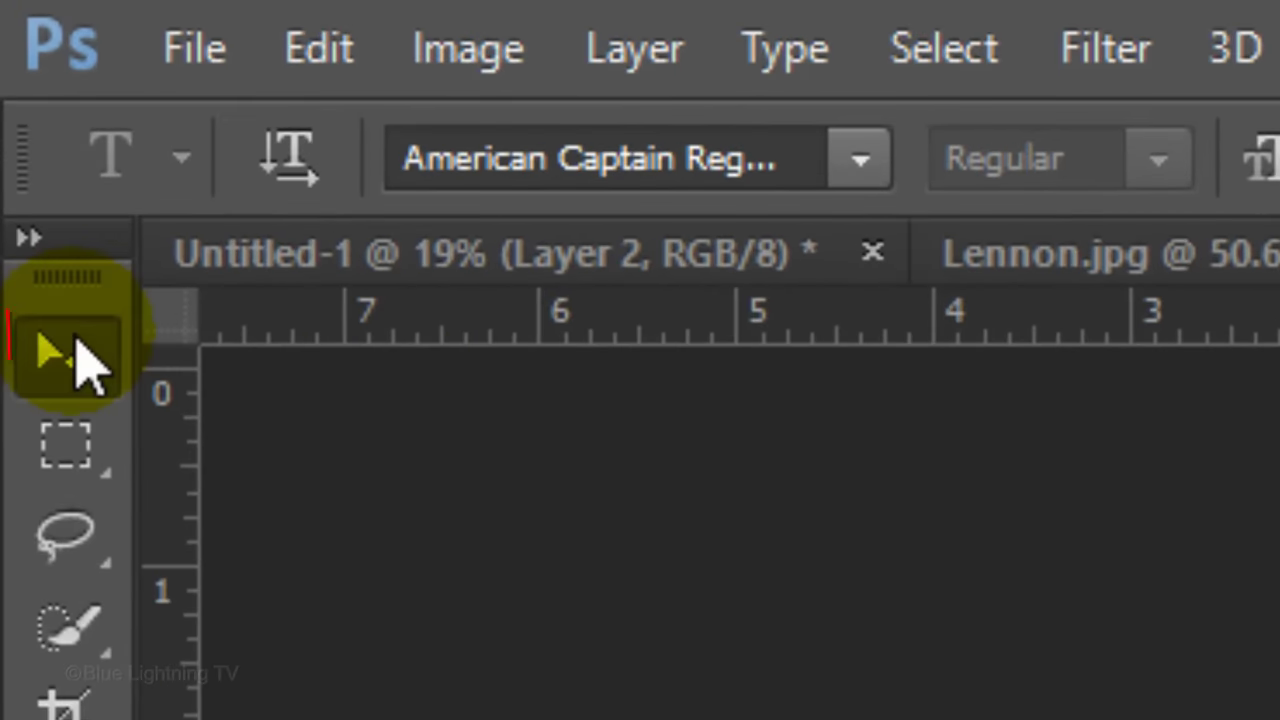
# Turn off snapping and use the Move Tool to place the text block just inside the black half's inner edge.
pyautogui.click(75, 360)
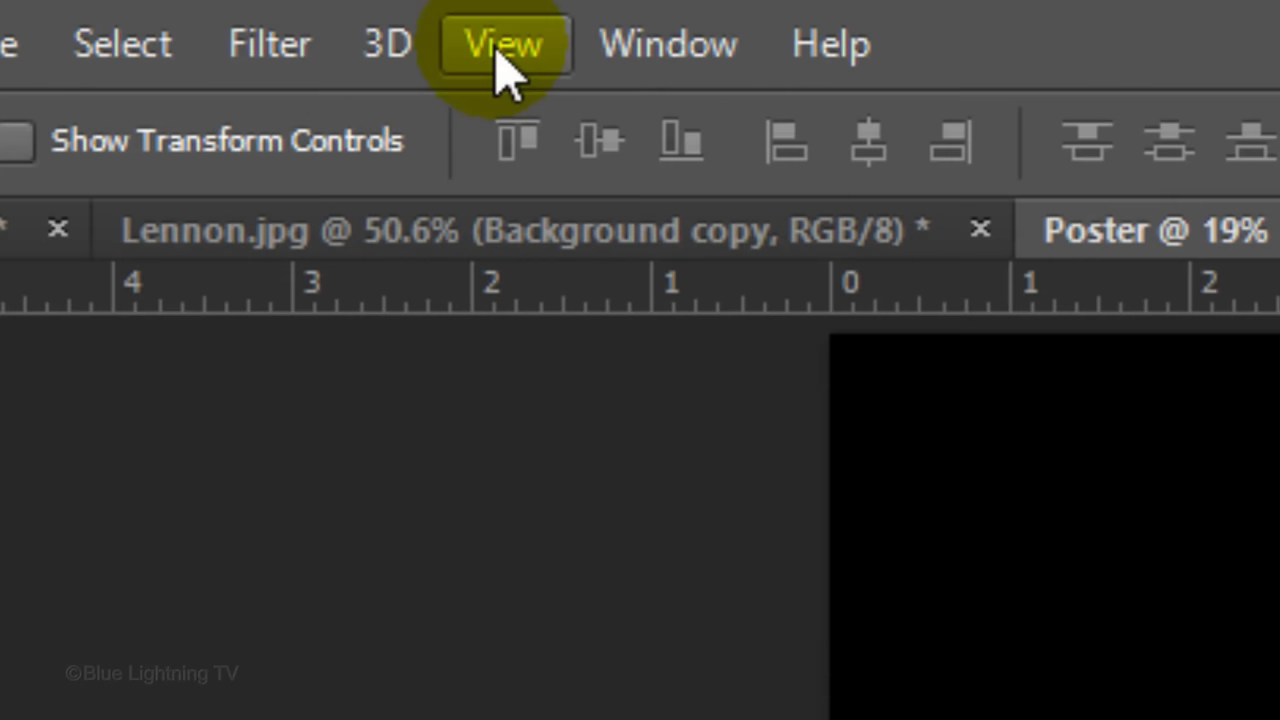
pyautogui.click(508, 48)
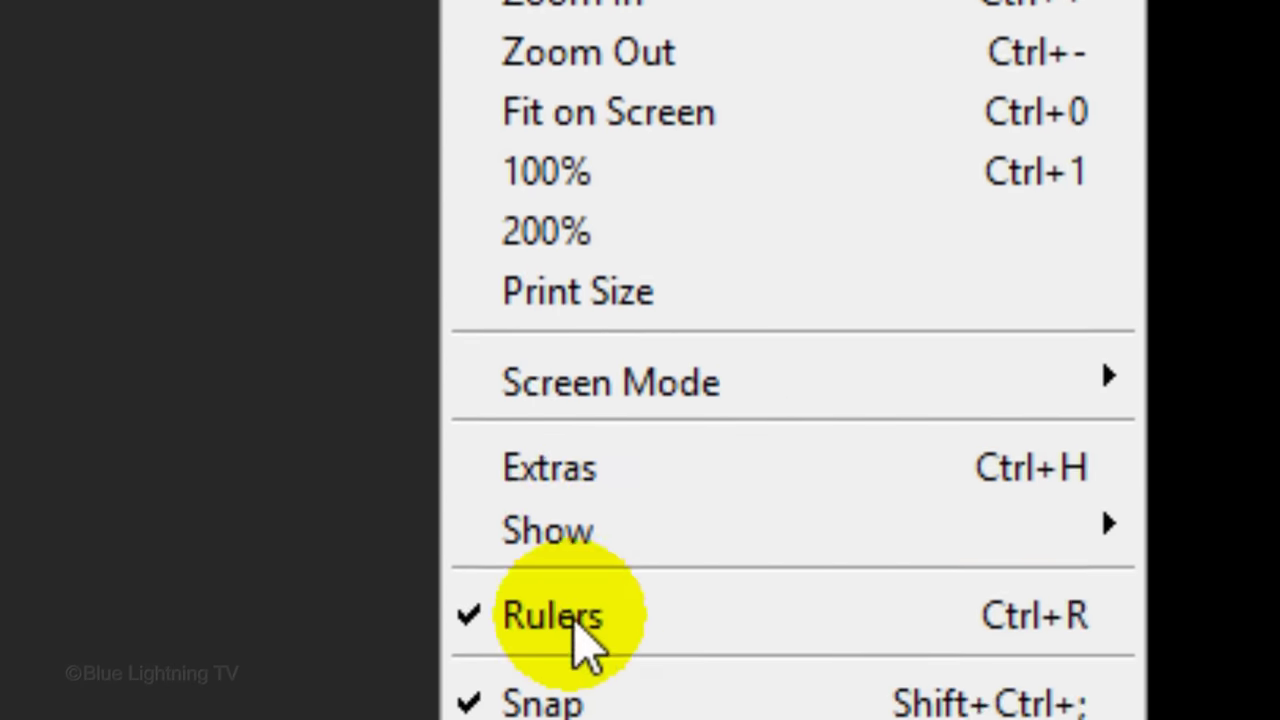
pyautogui.click(593, 538)
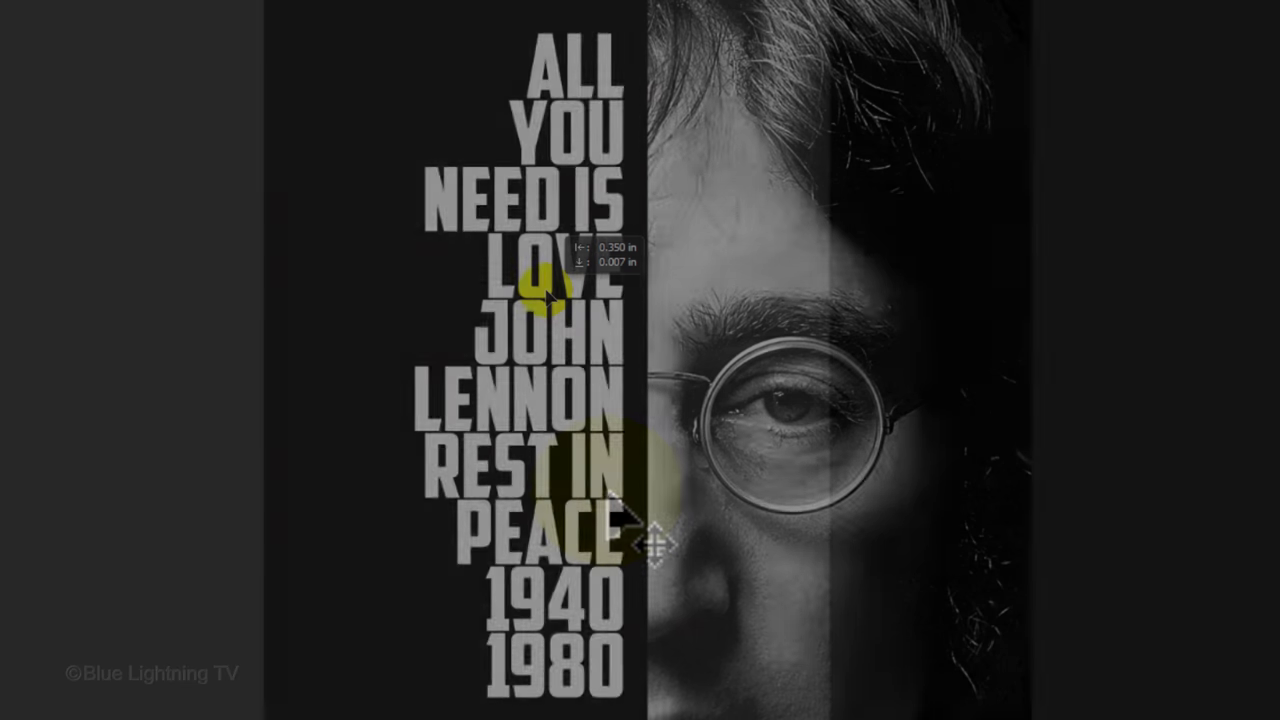
pyautogui.moveTo(543, 290); pyautogui.dragTo(567, 295)
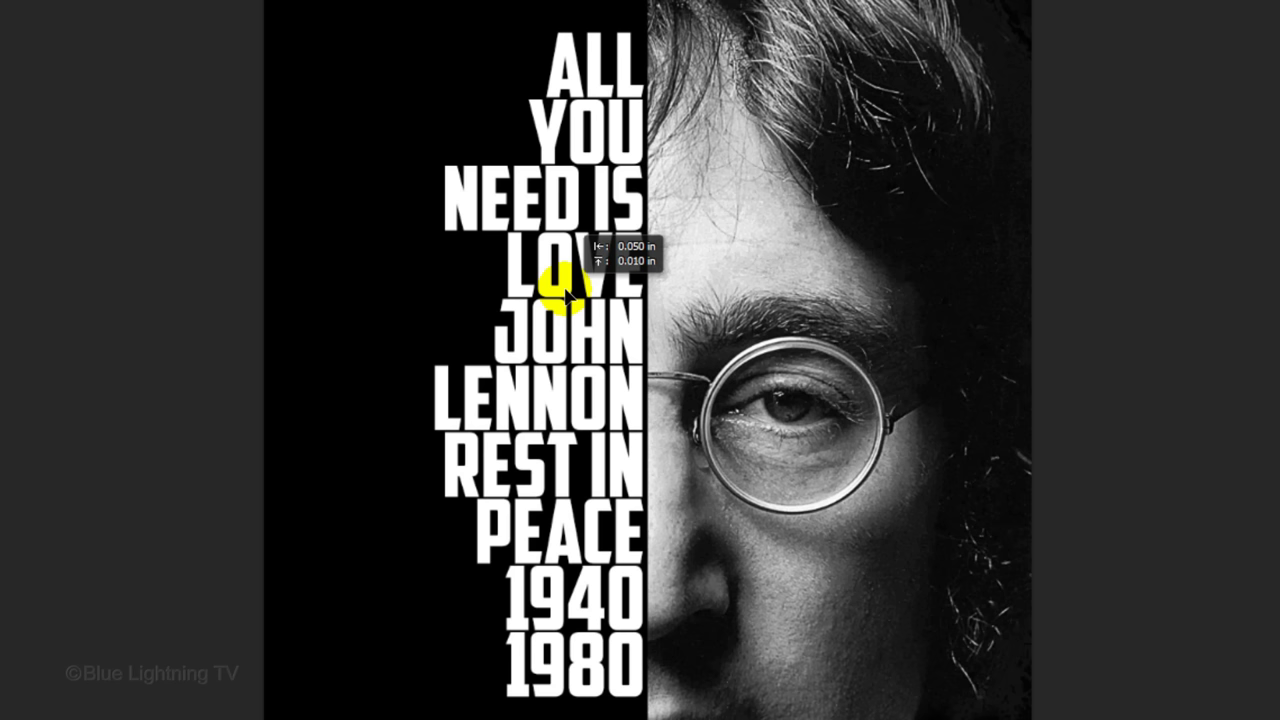
# Scale the text block proportionally to about 137% so it fills most of the poster's height.
pyautogui.hotkey('ctrl', 't')
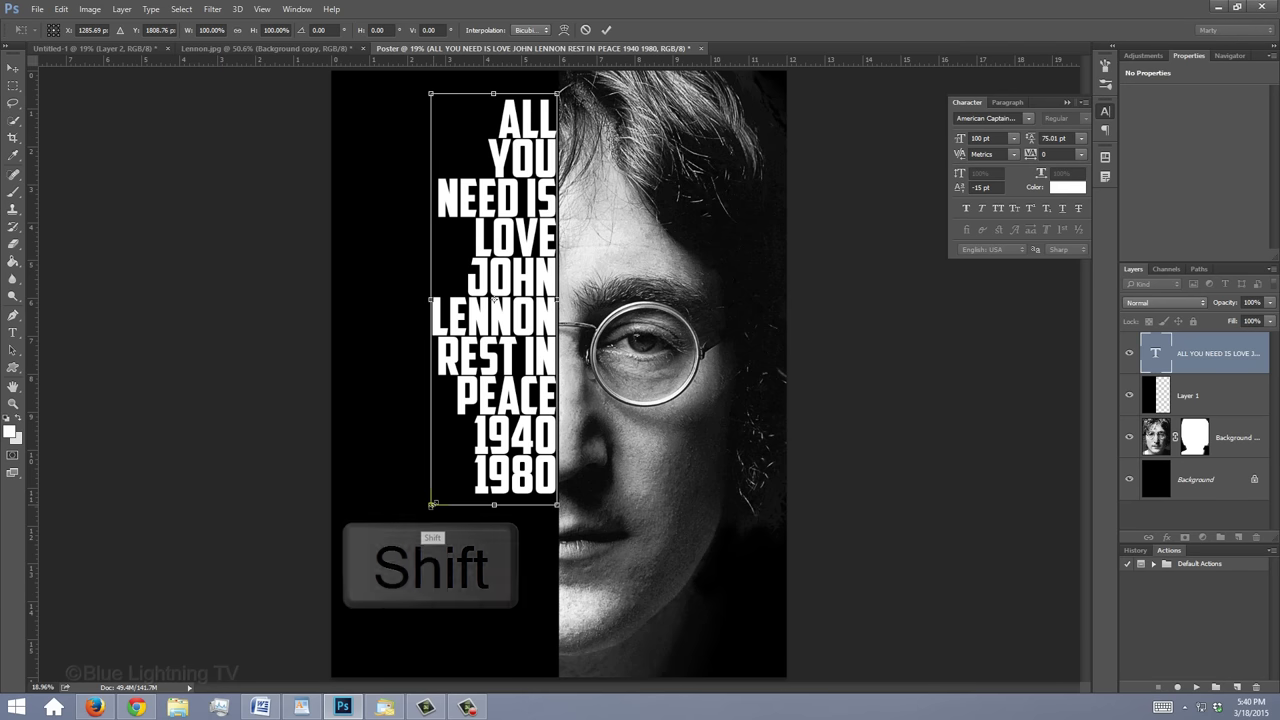
pyautogui.moveTo(432, 504); pyautogui.dragTo(321, 638)
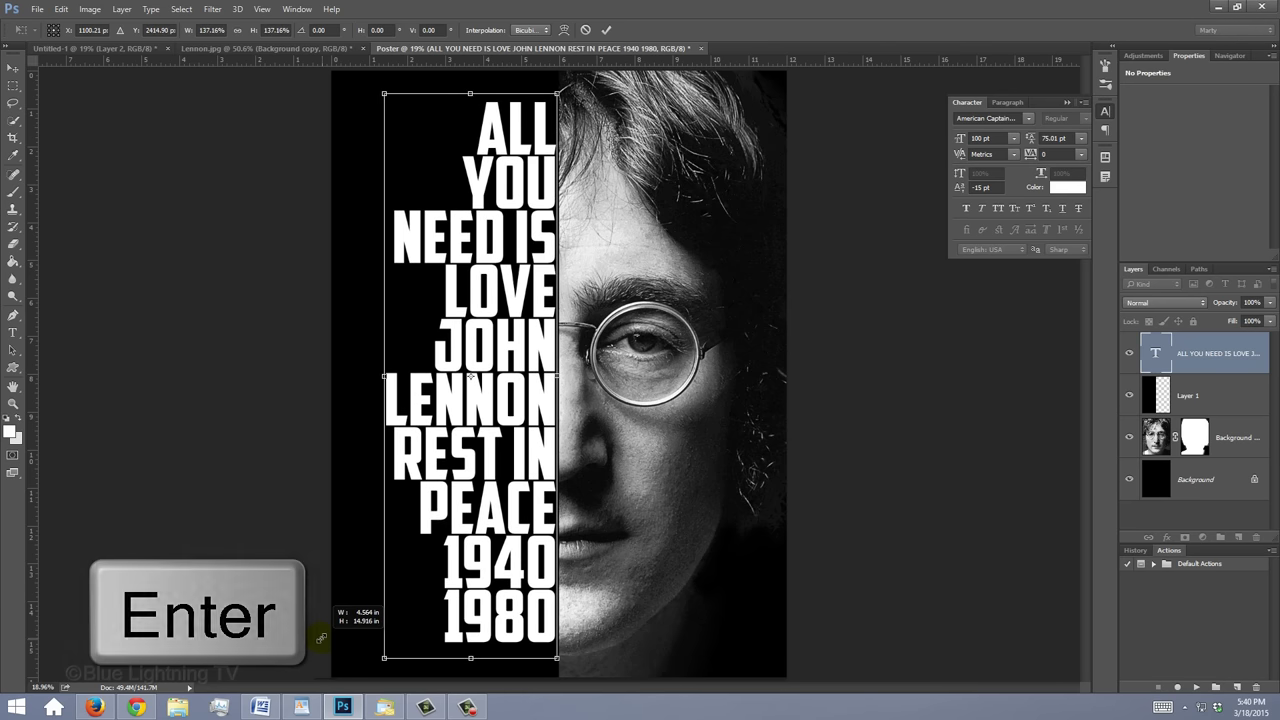
pyautogui.press('Return')
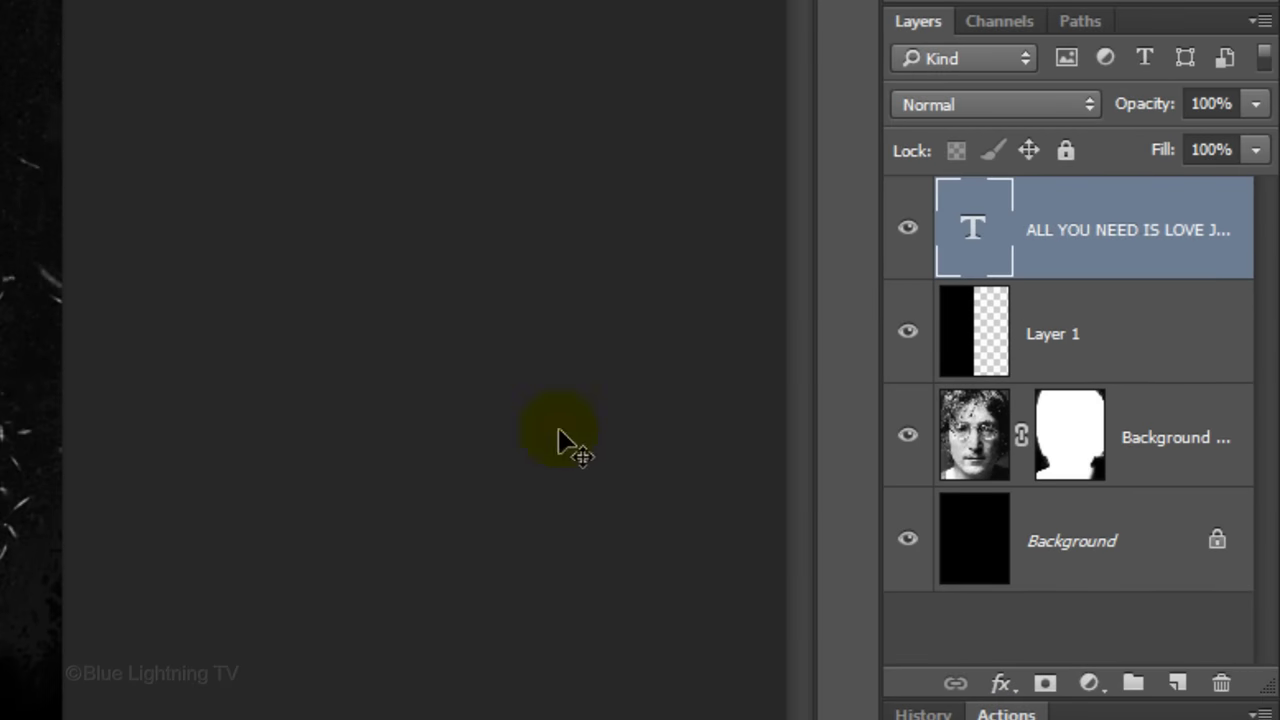
# Load the text layer as a selection, hide that layer, delete the letter shapes from the black Layer 1, and deselect.
pyautogui.keyDown('ctrl'); pyautogui.click(975, 228); pyautogui.keyUp('ctrl')
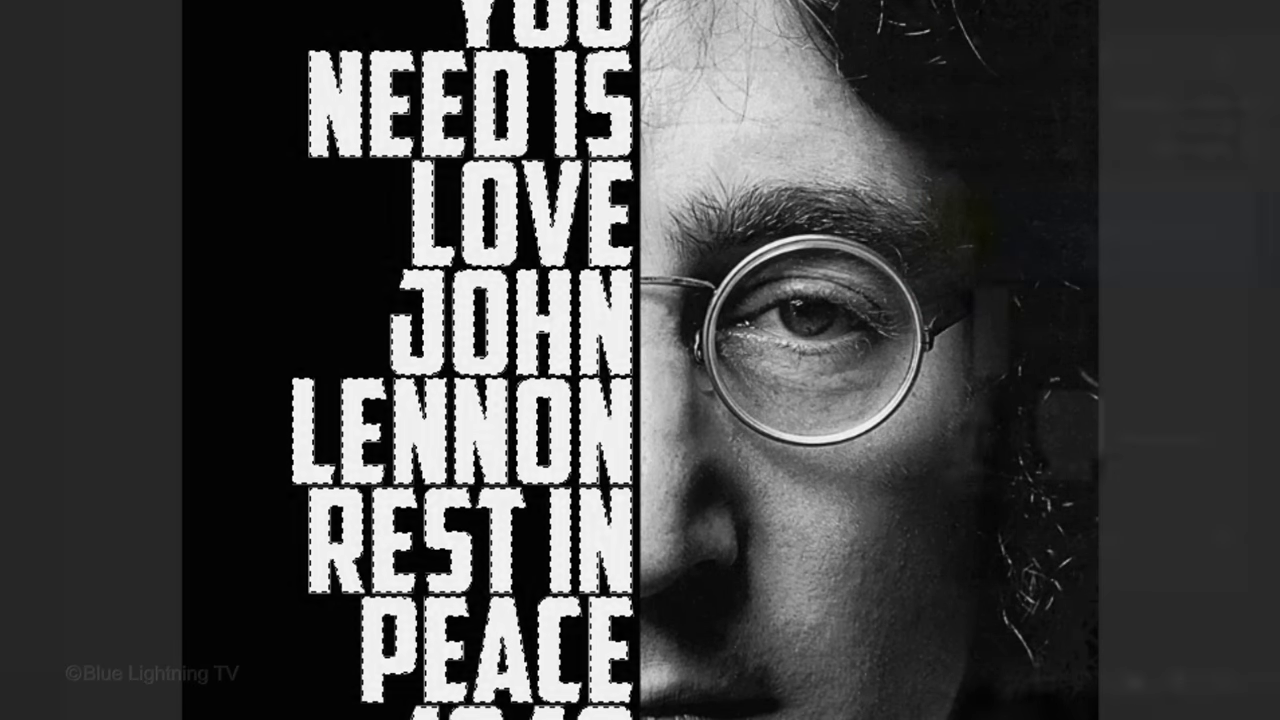
pyautogui.click(968, 238)
pyautogui.click(908, 229)
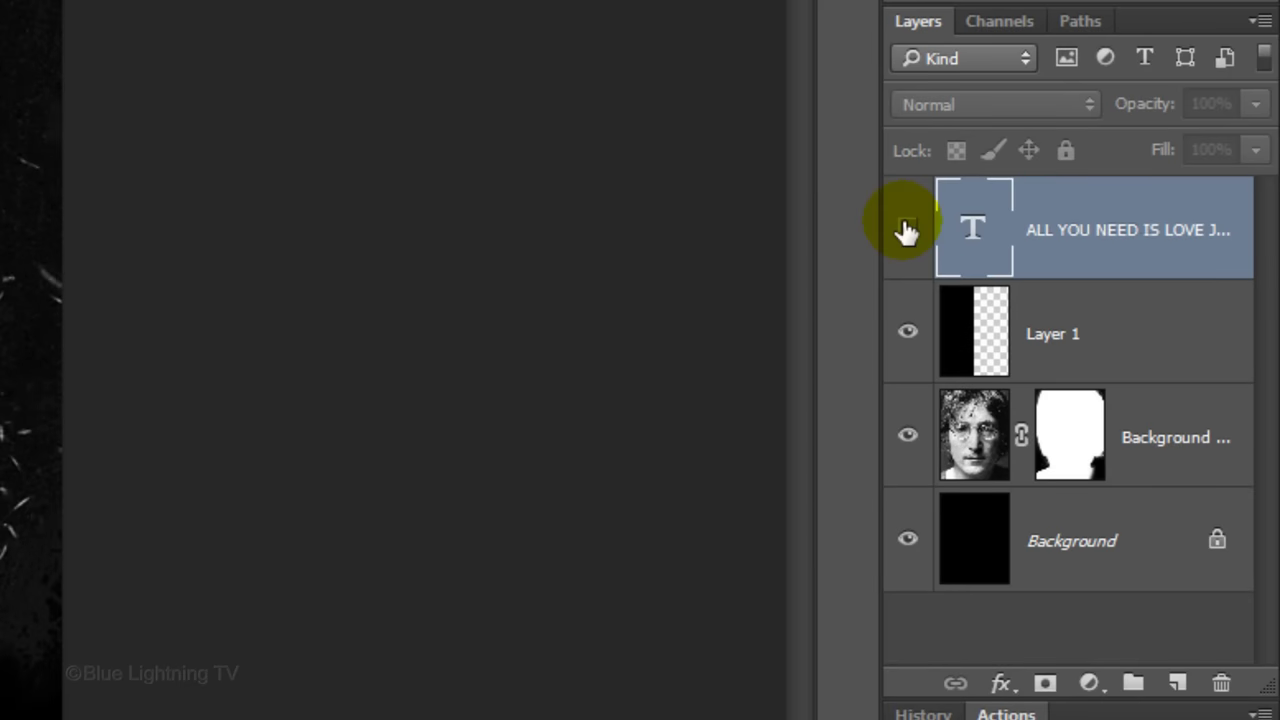
pyautogui.keyDown('ctrl'); pyautogui.click(960, 333); pyautogui.keyUp('ctrl')
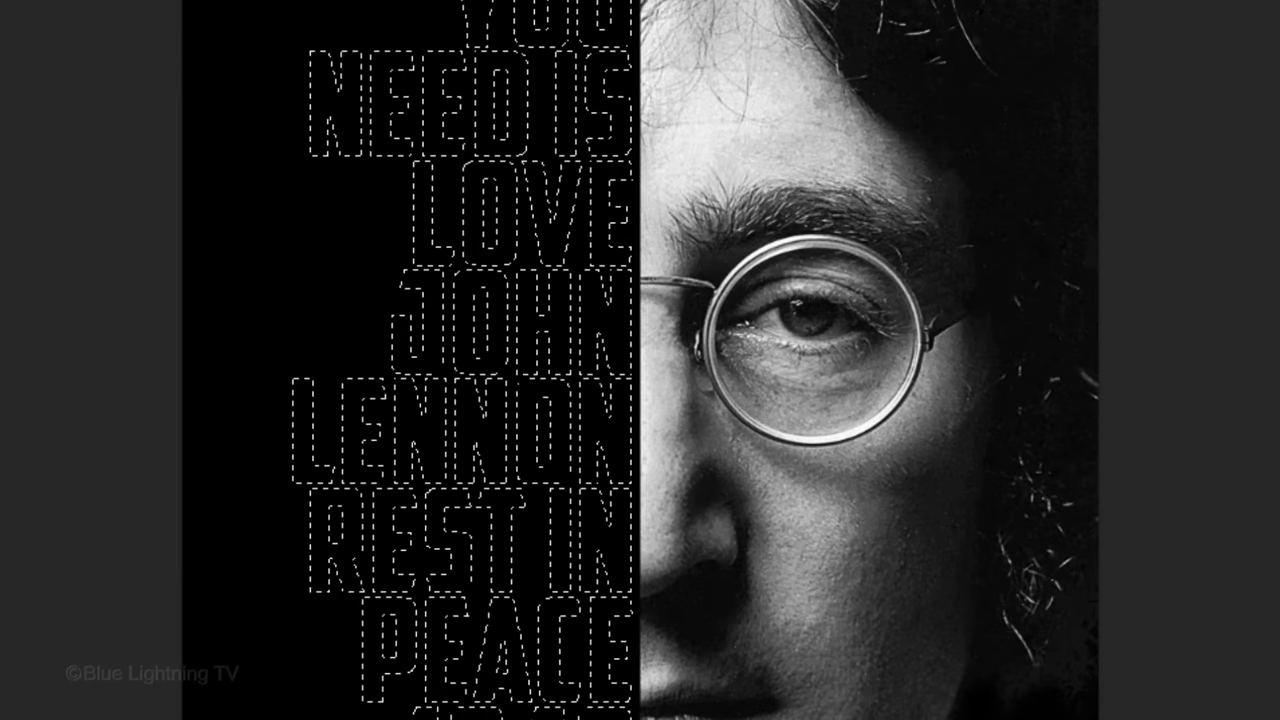
pyautogui.press('Delete')
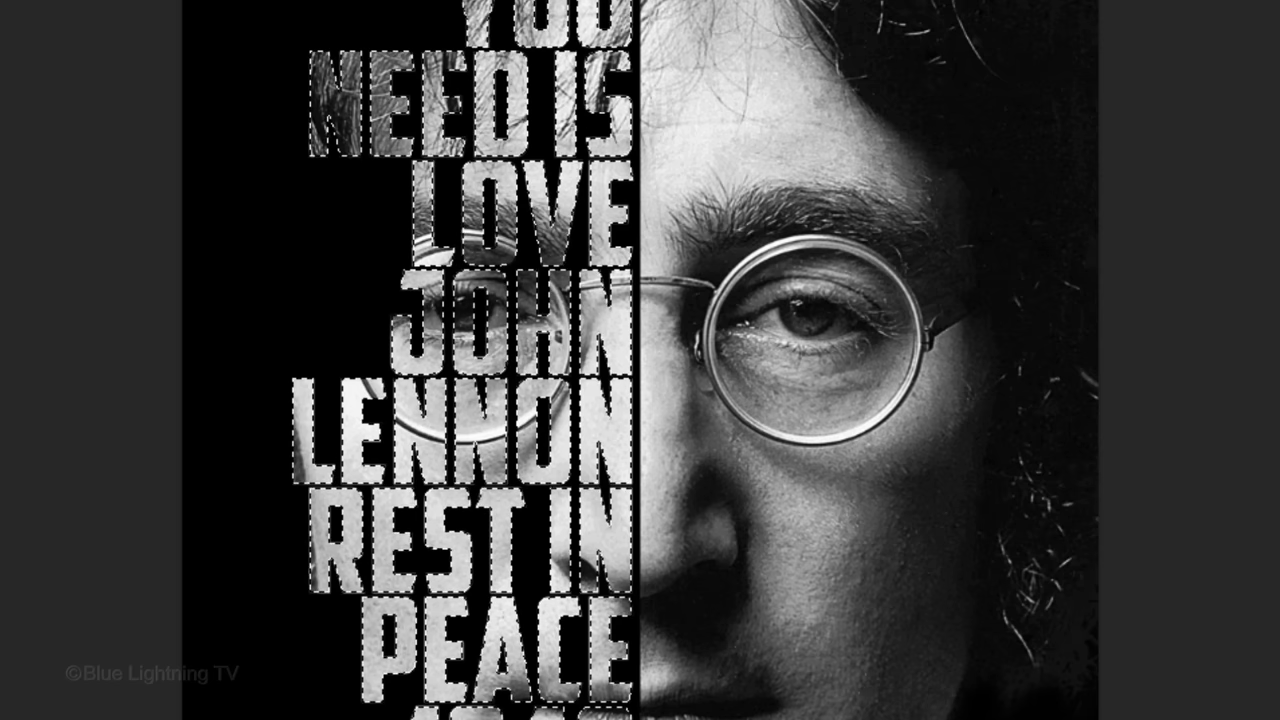
pyautogui.hotkey('ctrl', 'd')
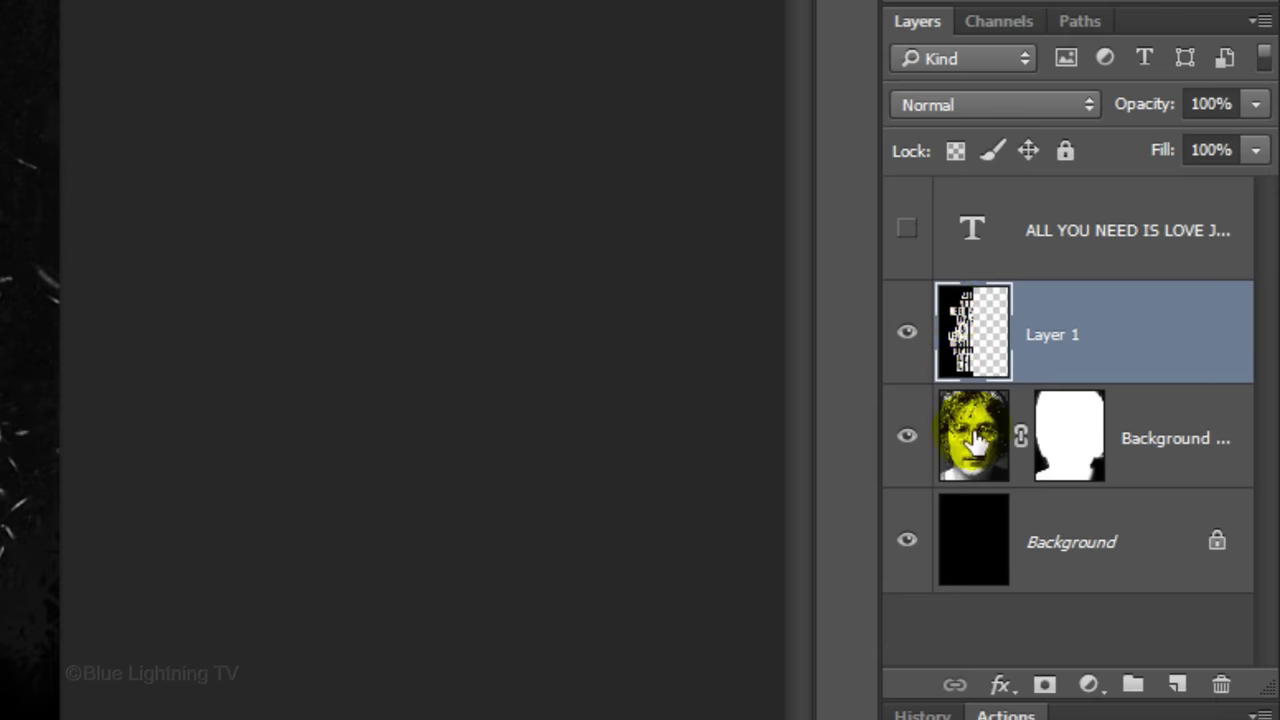
# Select the portrait layer's image and set up the Dodge Tool with a 500 px brush, 0% hardness and the Shadows range.
pyautogui.click(972, 440)
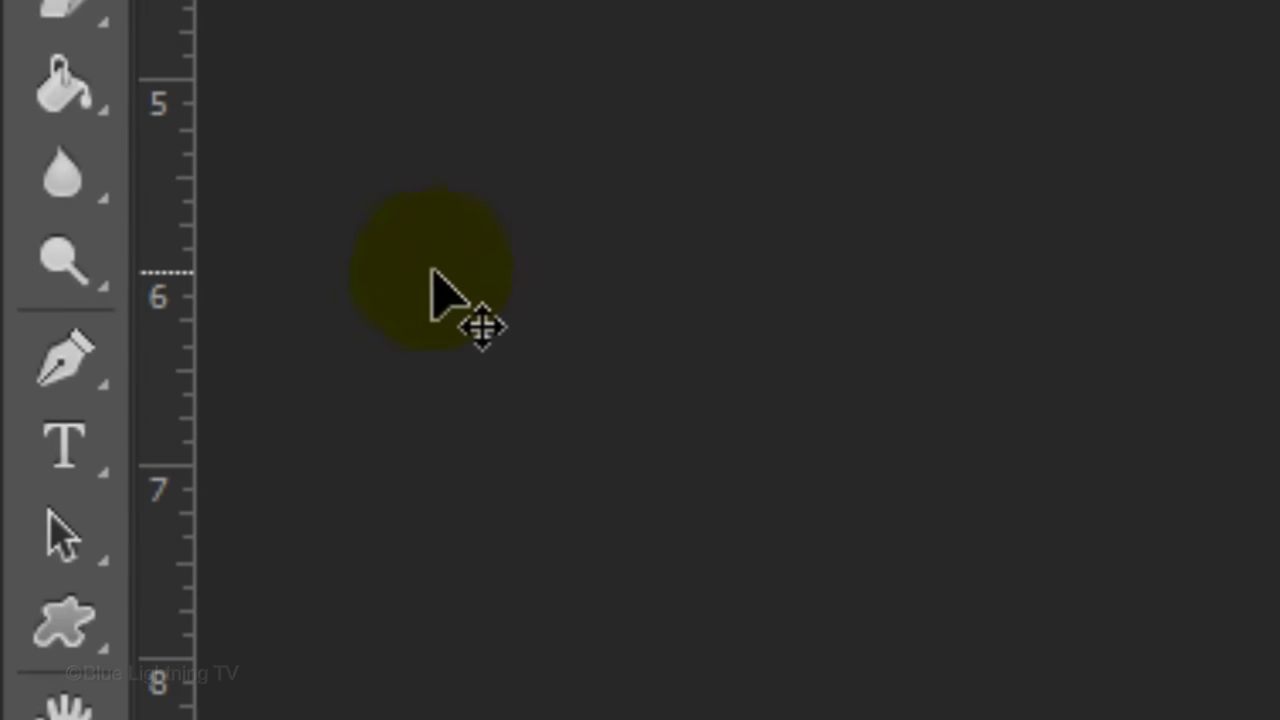
pyautogui.rightClick(62, 257)
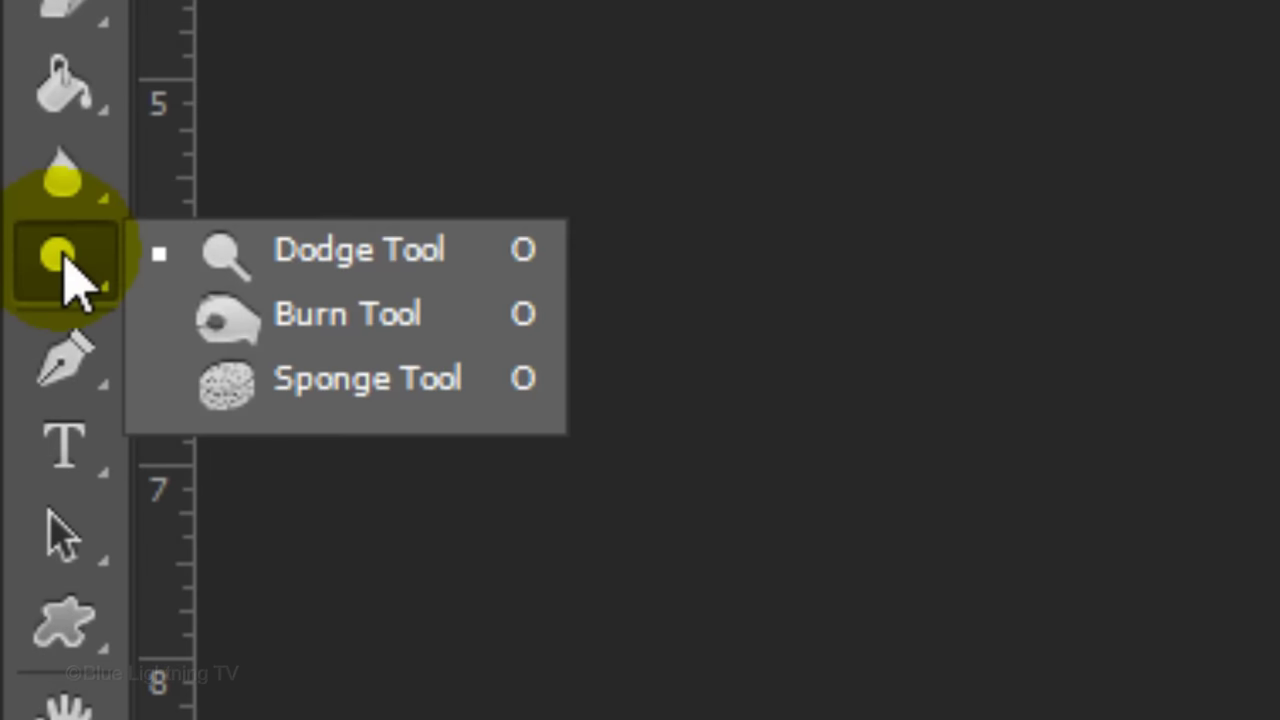
pyautogui.click(330, 252)
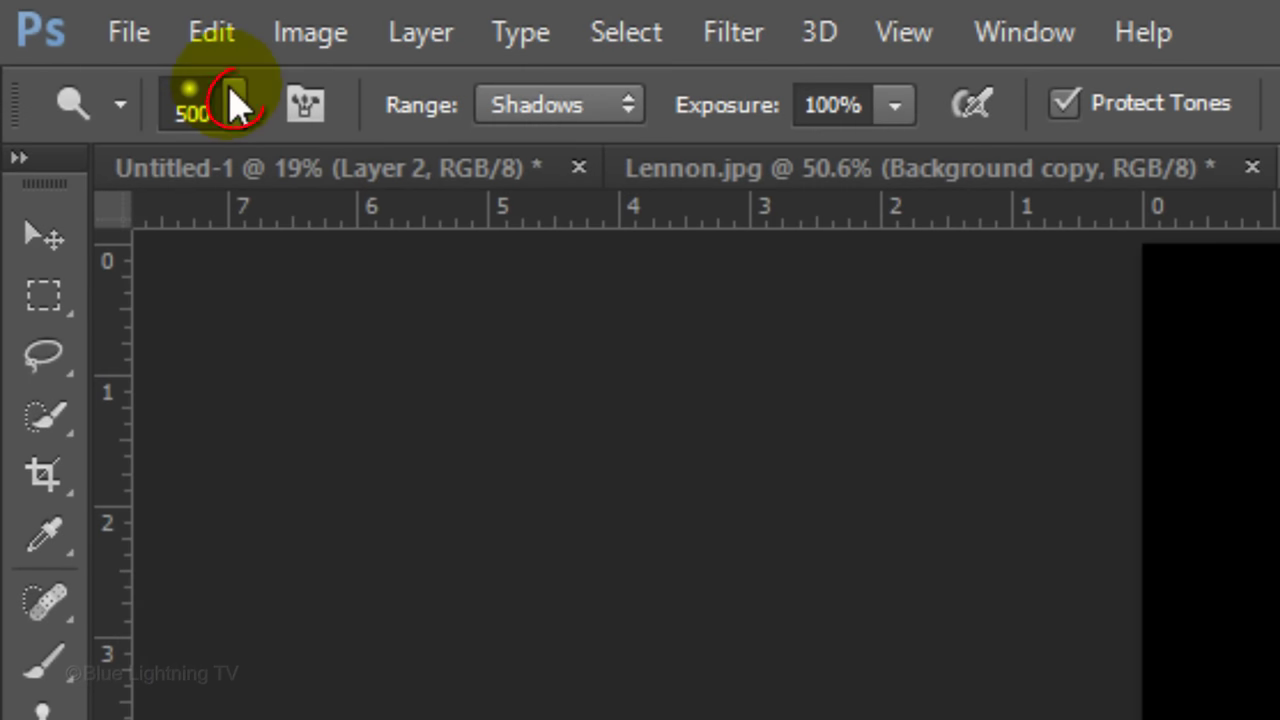
pyautogui.click(236, 103)
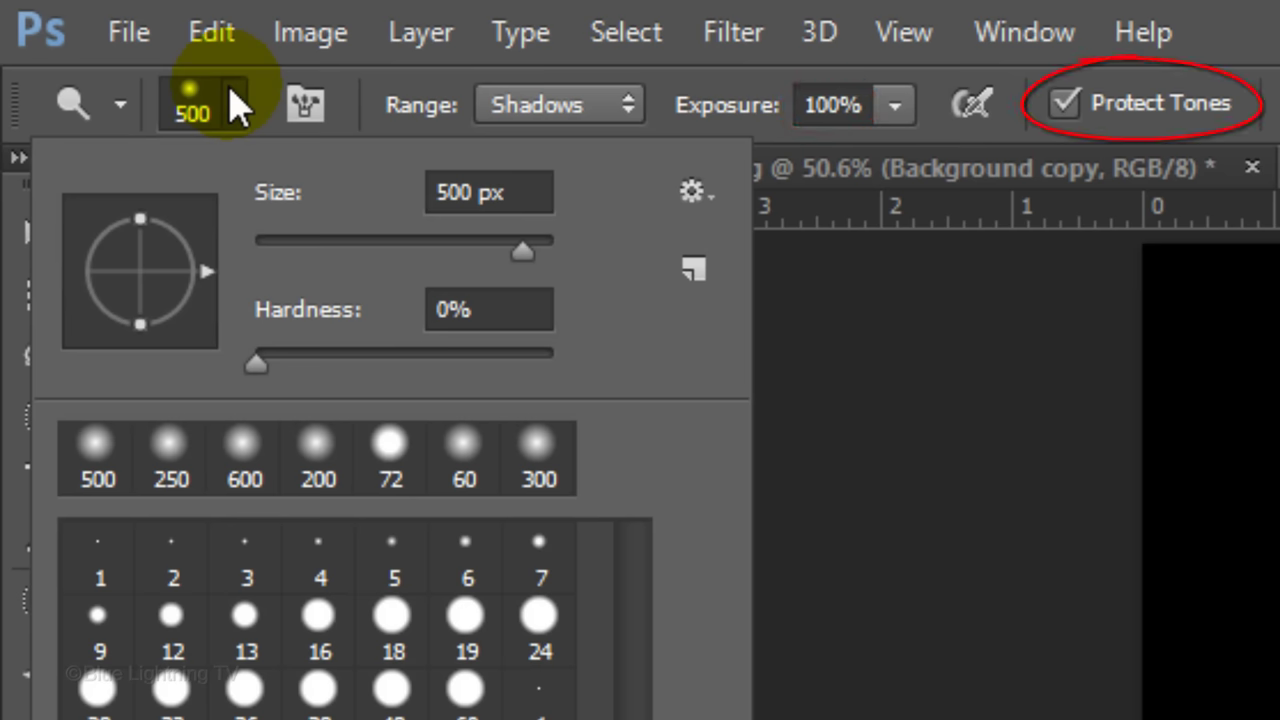
pyautogui.click(232, 104)
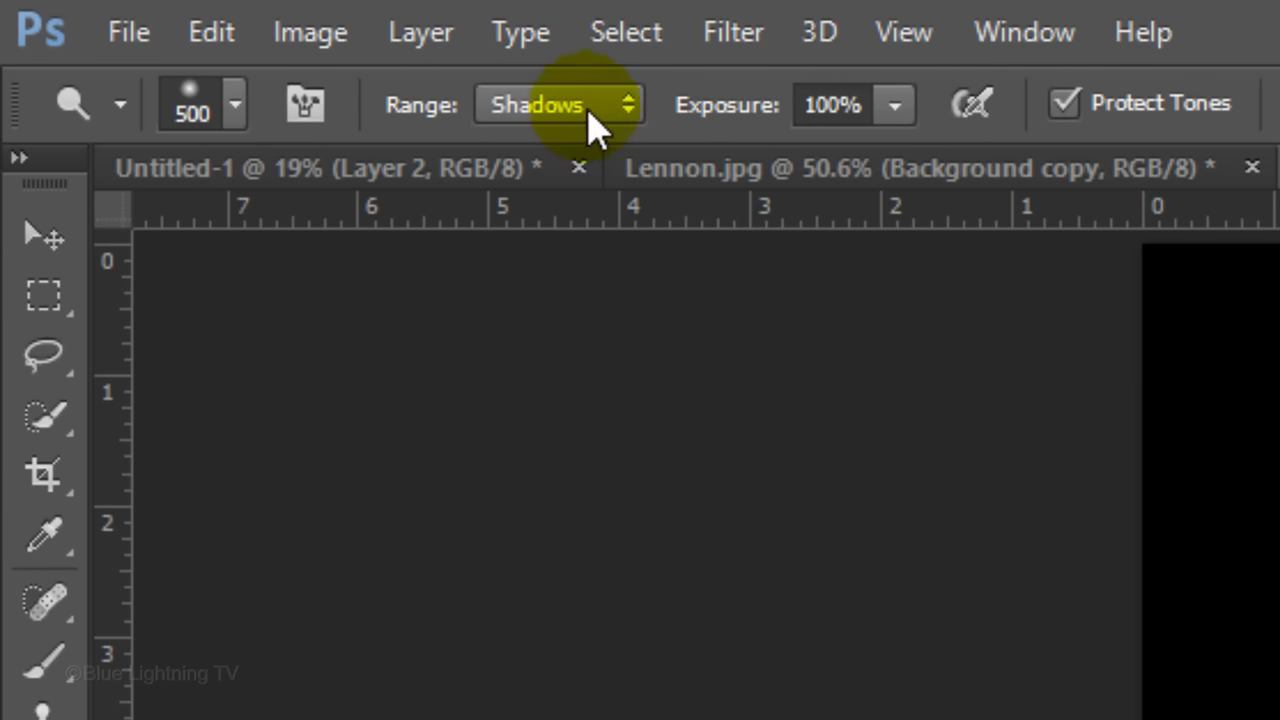
pyautogui.click(612, 106)
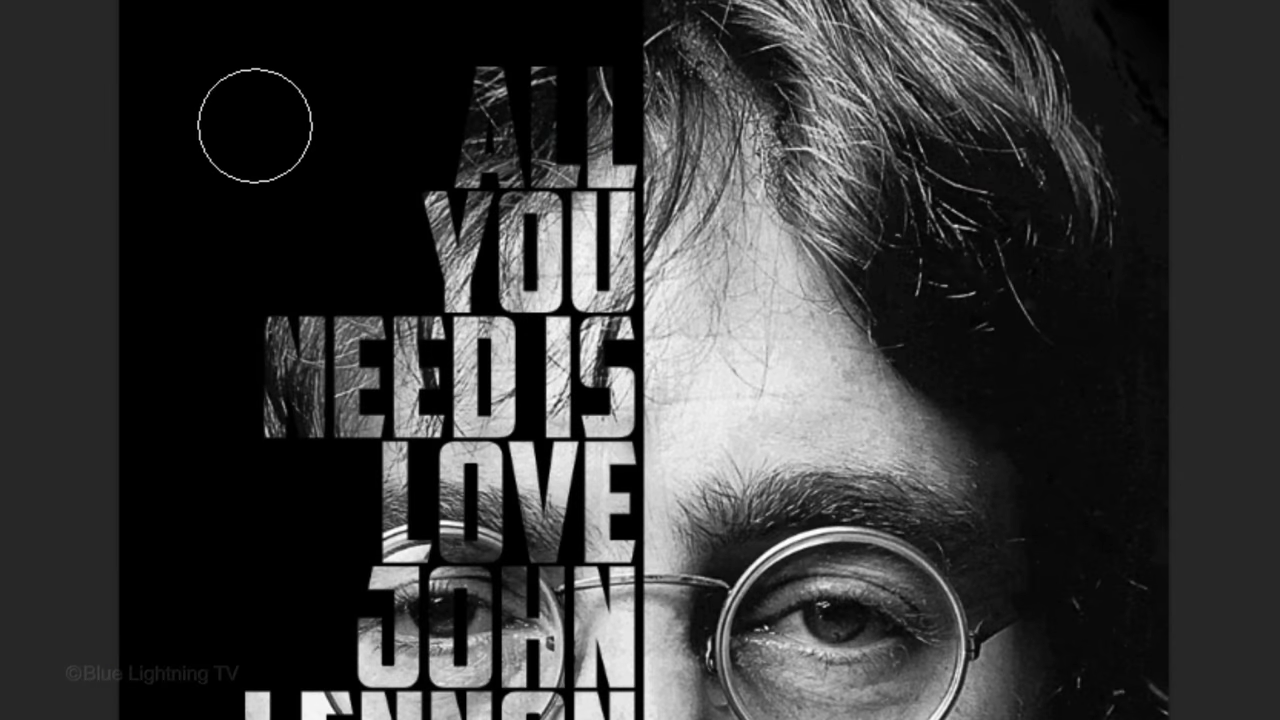
# Adjust the brush size and dodge the dark hair areas inside the word "ALL".
pyautogui.press(']')
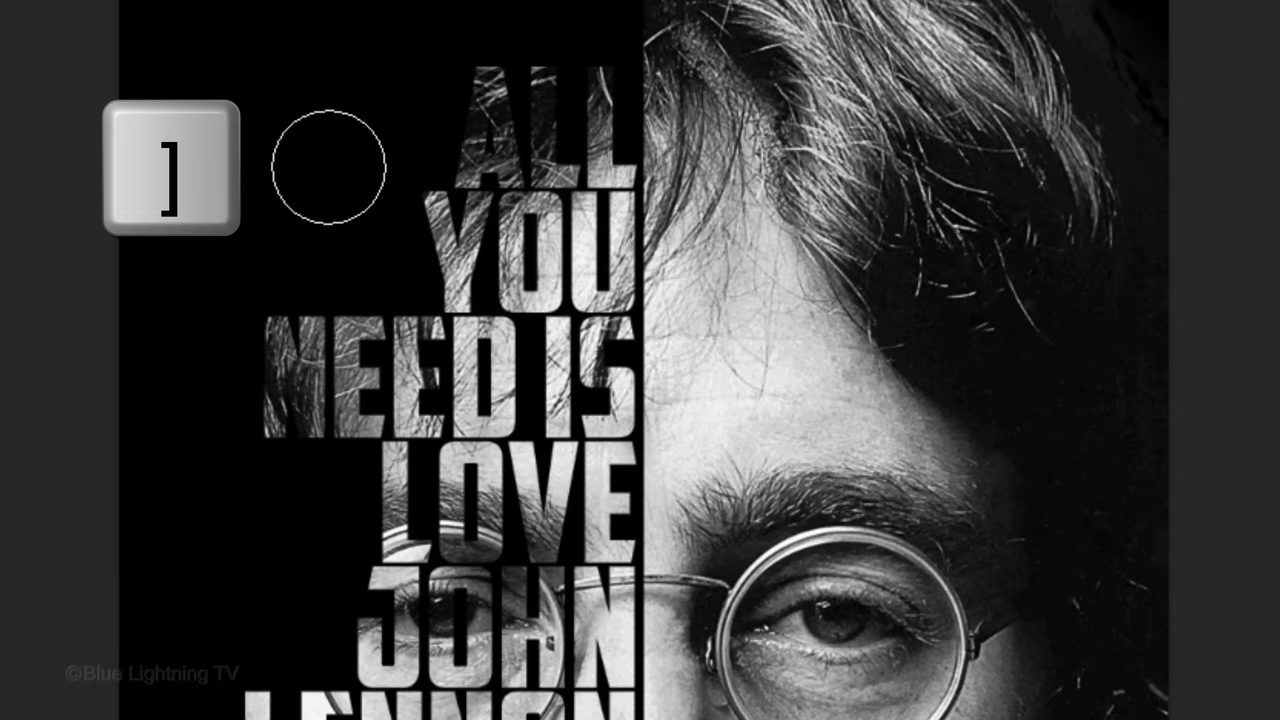
pyautogui.press('[')
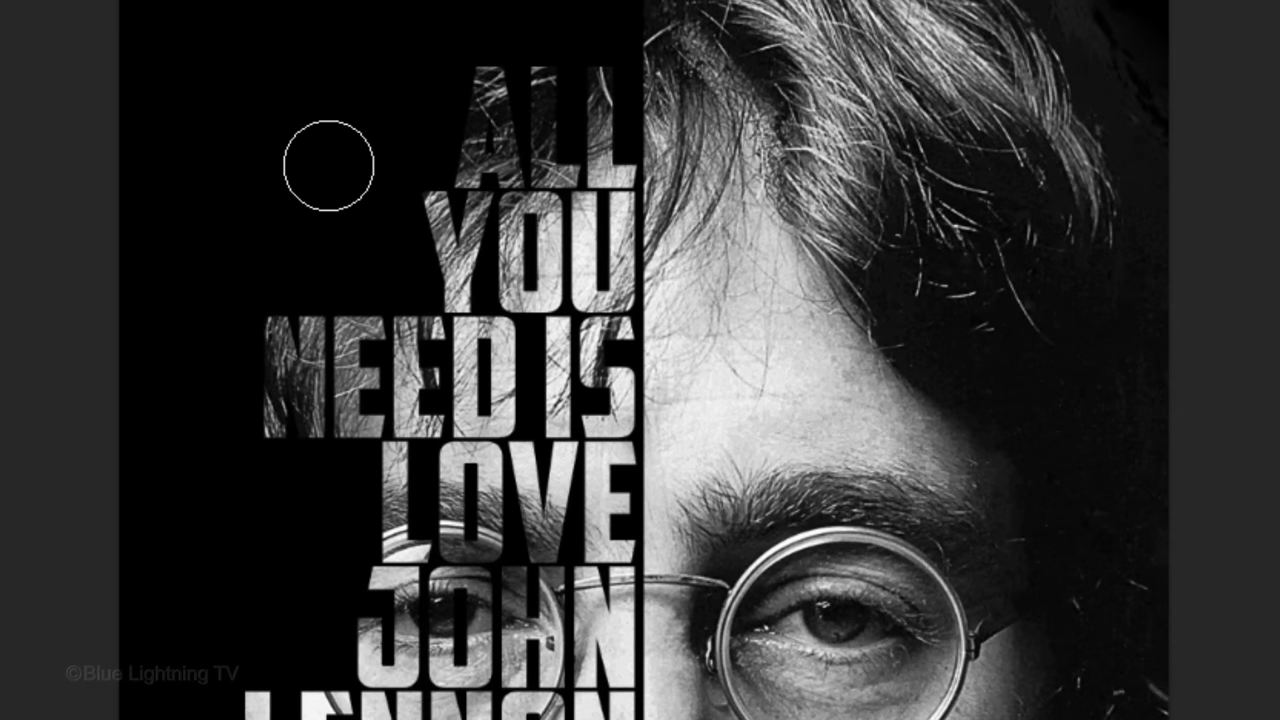
pyautogui.moveTo(520, 112); pyautogui.dragTo(537, 106)
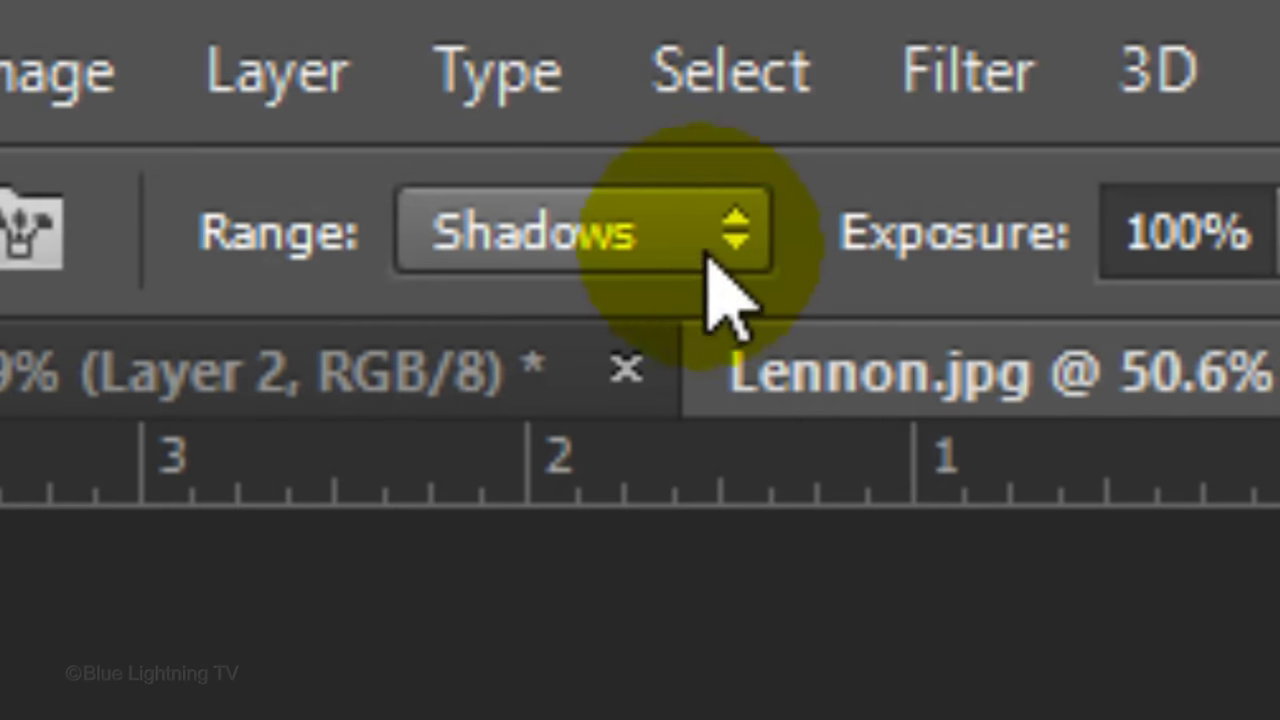
# Change the Dodge Tool's range to Midtones.
pyautogui.click(712, 232)
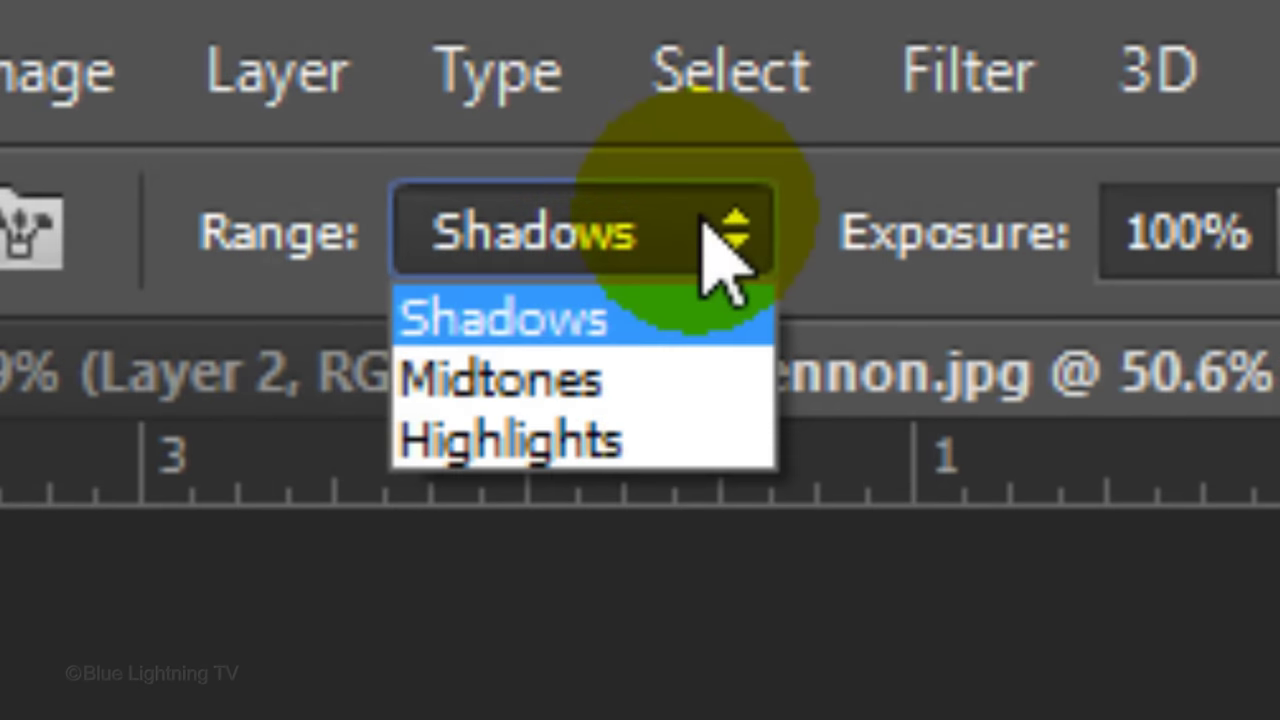
pyautogui.click(668, 380)
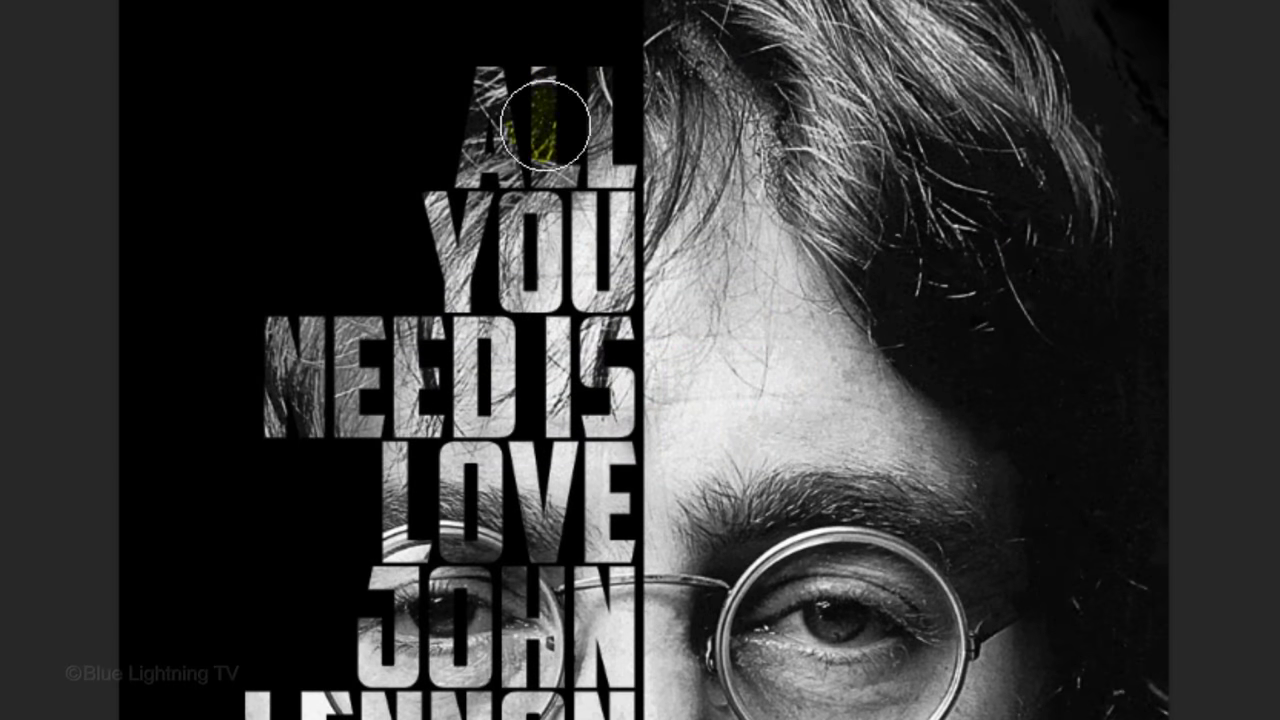
# Dodge the midtones of the dark hair inside the word "ALL".
pyautogui.moveTo(544, 127); pyautogui.dragTo(429, 157)
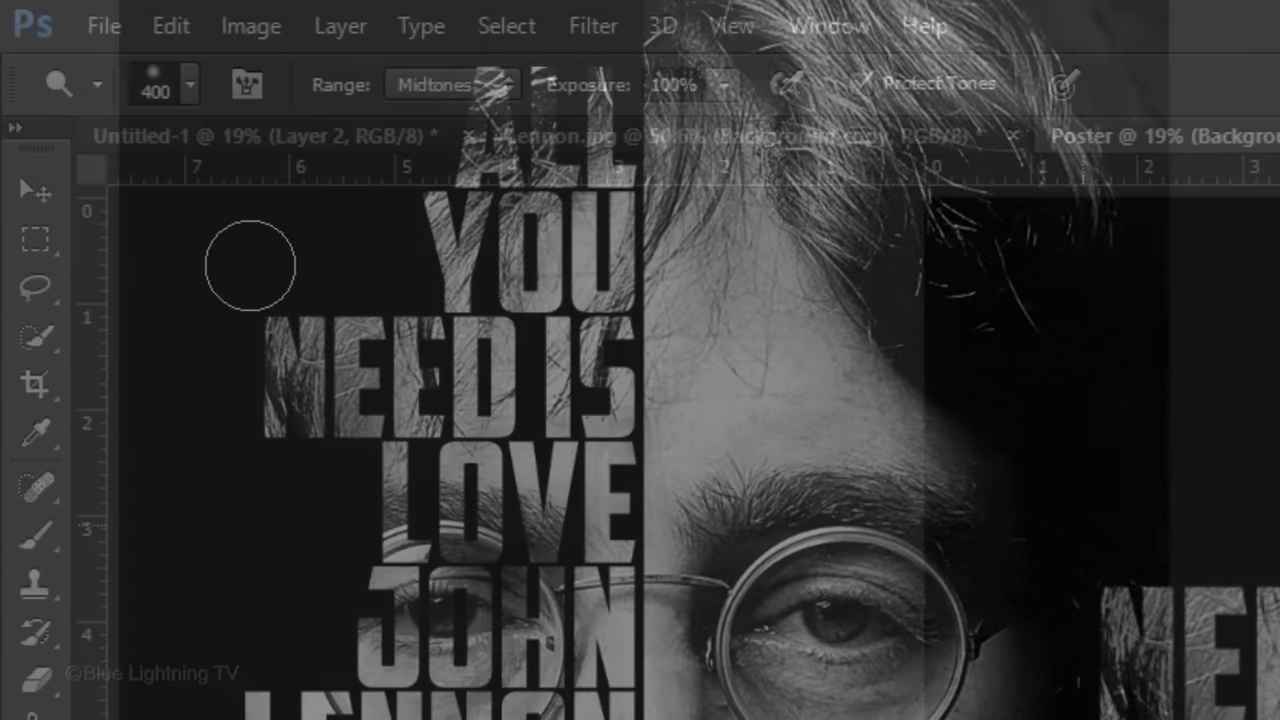
# Set the Brush Tool's opacity to 10% and paint over the dark areas inside "ALL" and the first letter of "NEED".
pyautogui.click(38, 537)
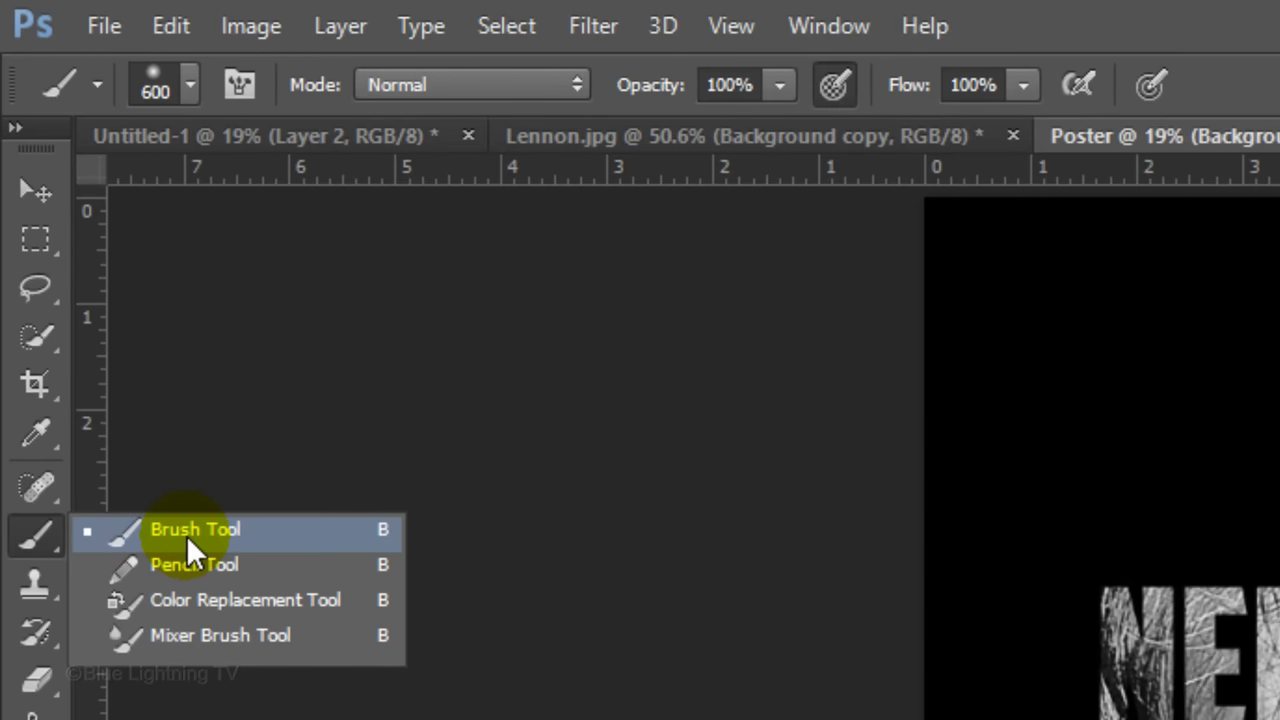
pyautogui.click(192, 530)
pyautogui.click(760, 82)
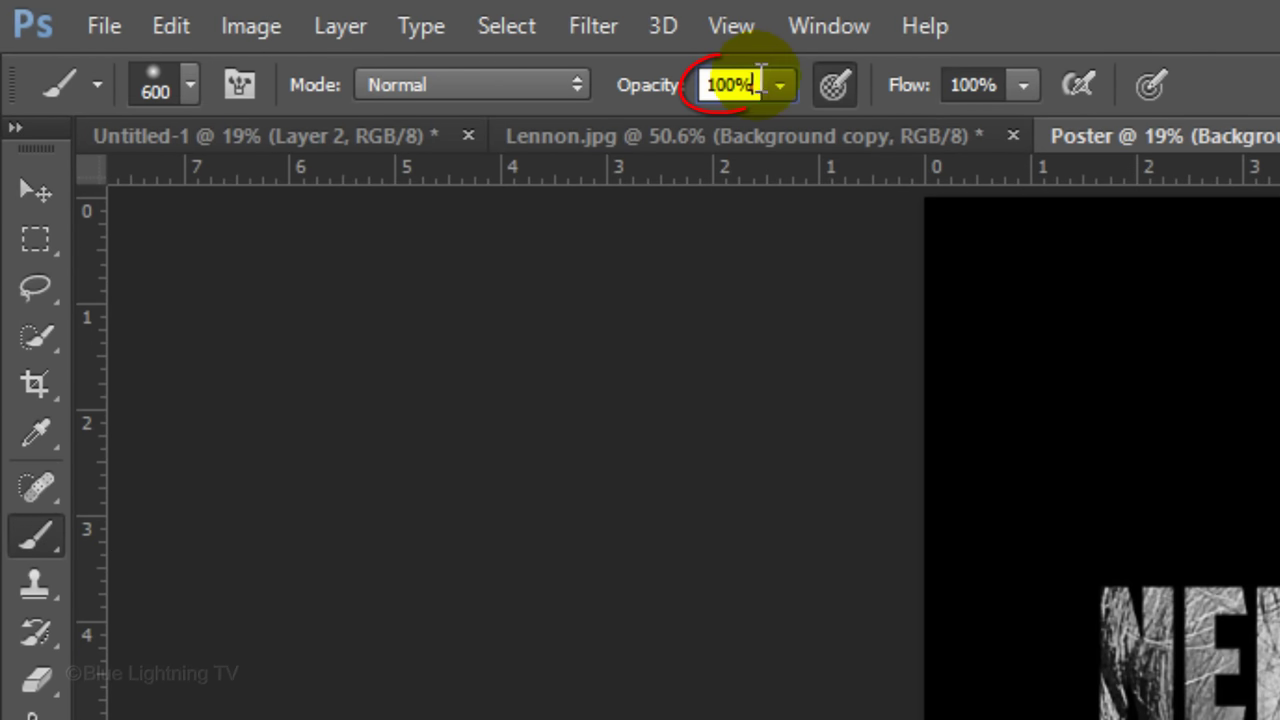
pyautogui.write('10')
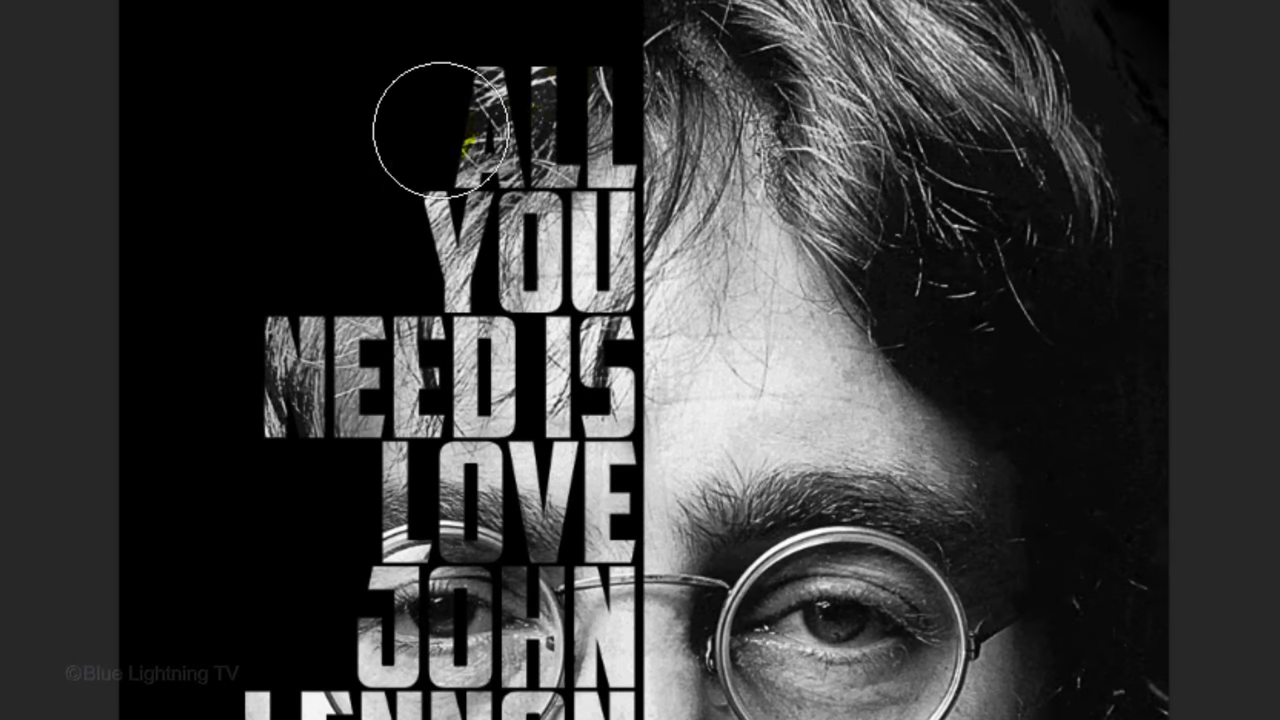
pyautogui.moveTo(441, 129)
pyautogui.mouseDown()
pyautogui.moveTo(430, 120)
pyautogui.moveTo(520, 50)
pyautogui.mouseUp()
pyautogui.moveTo(295, 345)
pyautogui.mouseDown()
pyautogui.moveTo(306, 357)
pyautogui.moveTo(305, 338)
pyautogui.mouseUp()
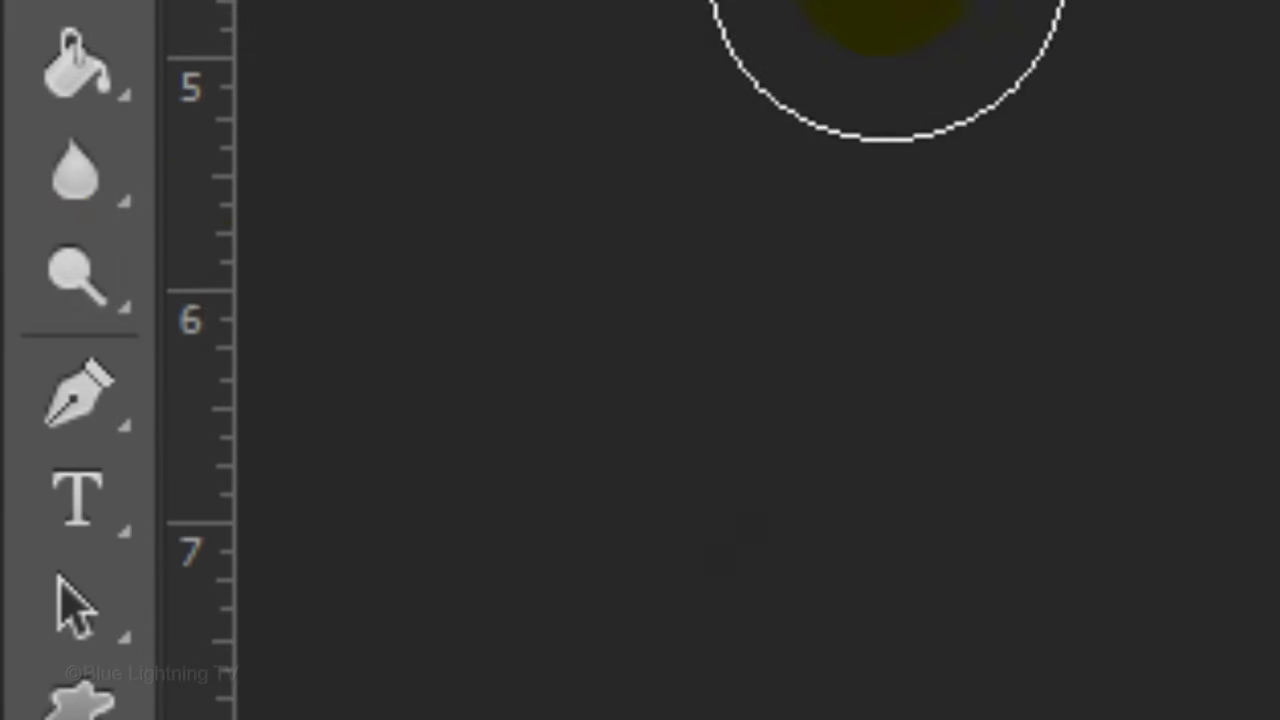
# Return to the Dodge Tool and brighten the hair inside "ALL" and the "N" of "NEED".
pyautogui.moveTo(118, 280); pyautogui.dragTo(430, 282)
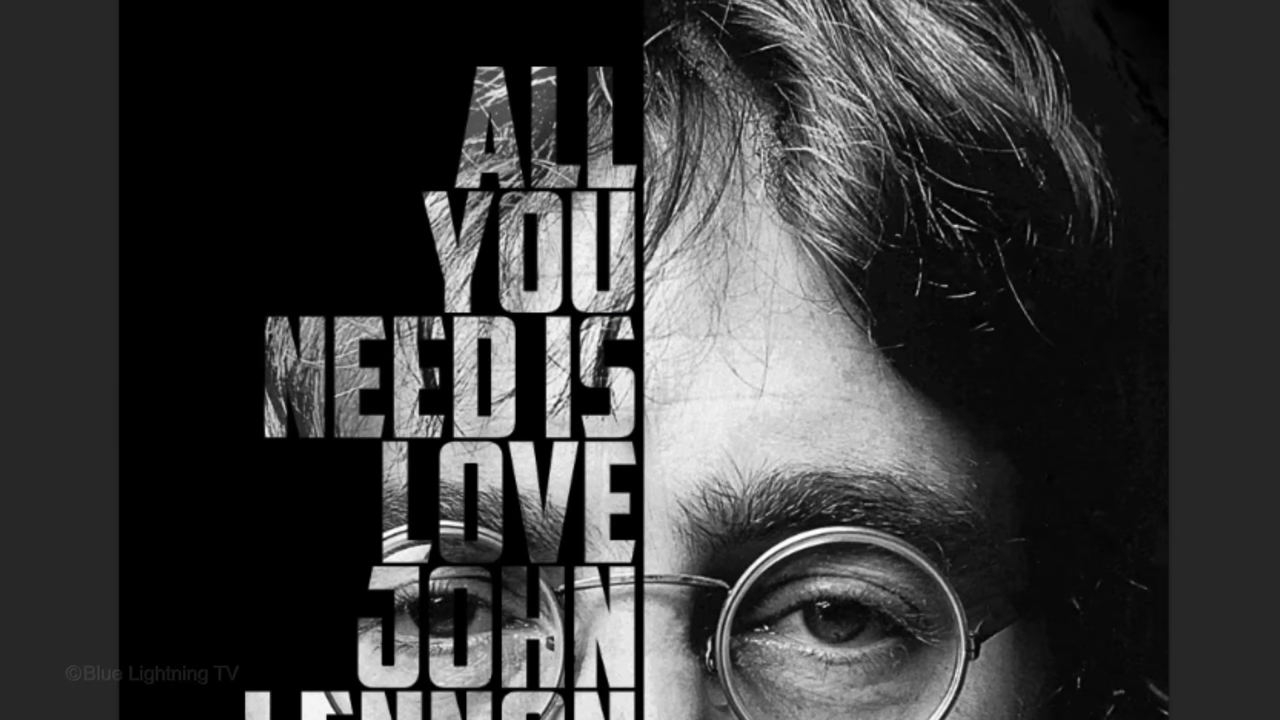
pyautogui.moveTo(437, 157); pyautogui.dragTo(563, 120)
pyautogui.moveTo(252, 396); pyautogui.dragTo(250, 400)
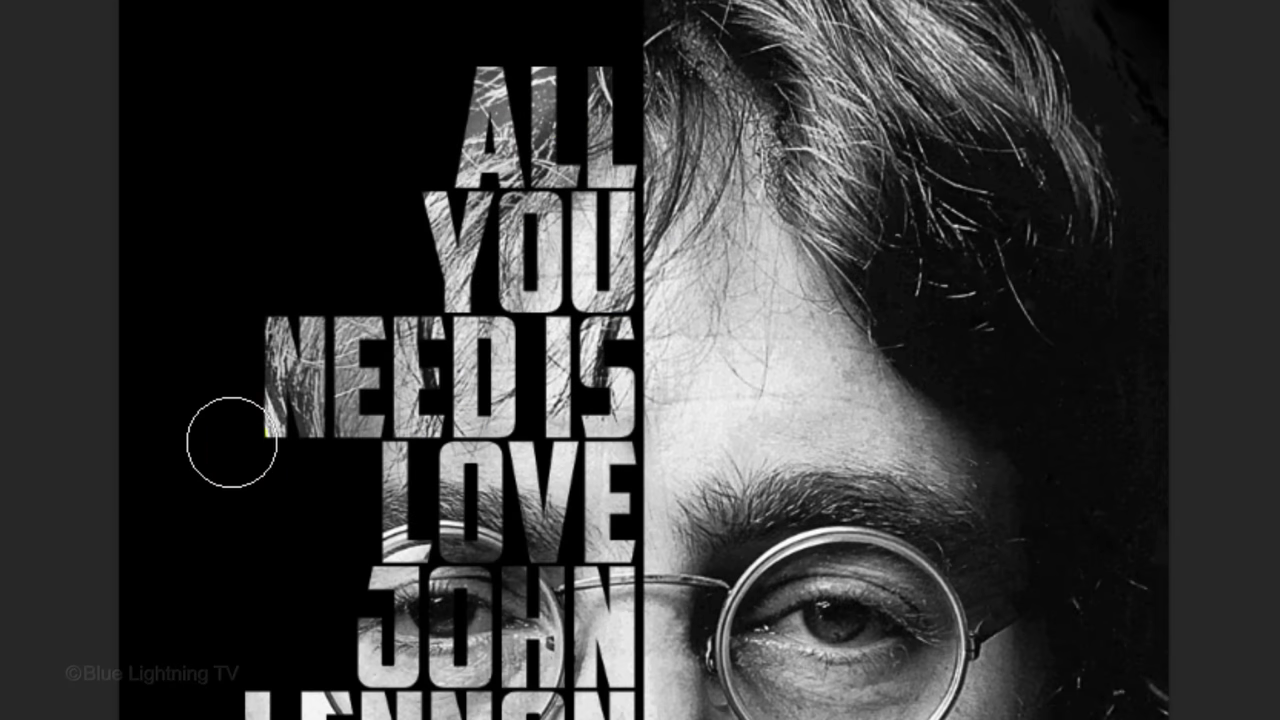
pyautogui.click(257, 440)
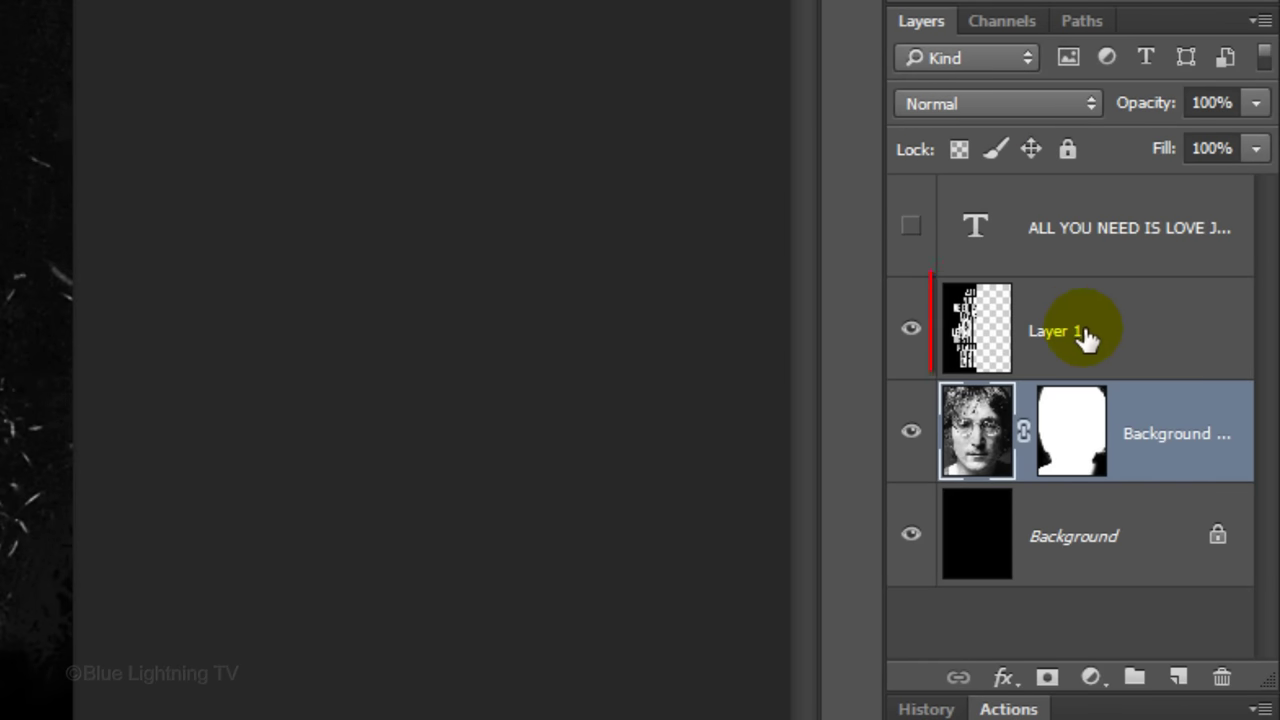
# Add a new layer above Layer 1, fill it with white and set its Fill to 0%.
pyautogui.click(1096, 342)
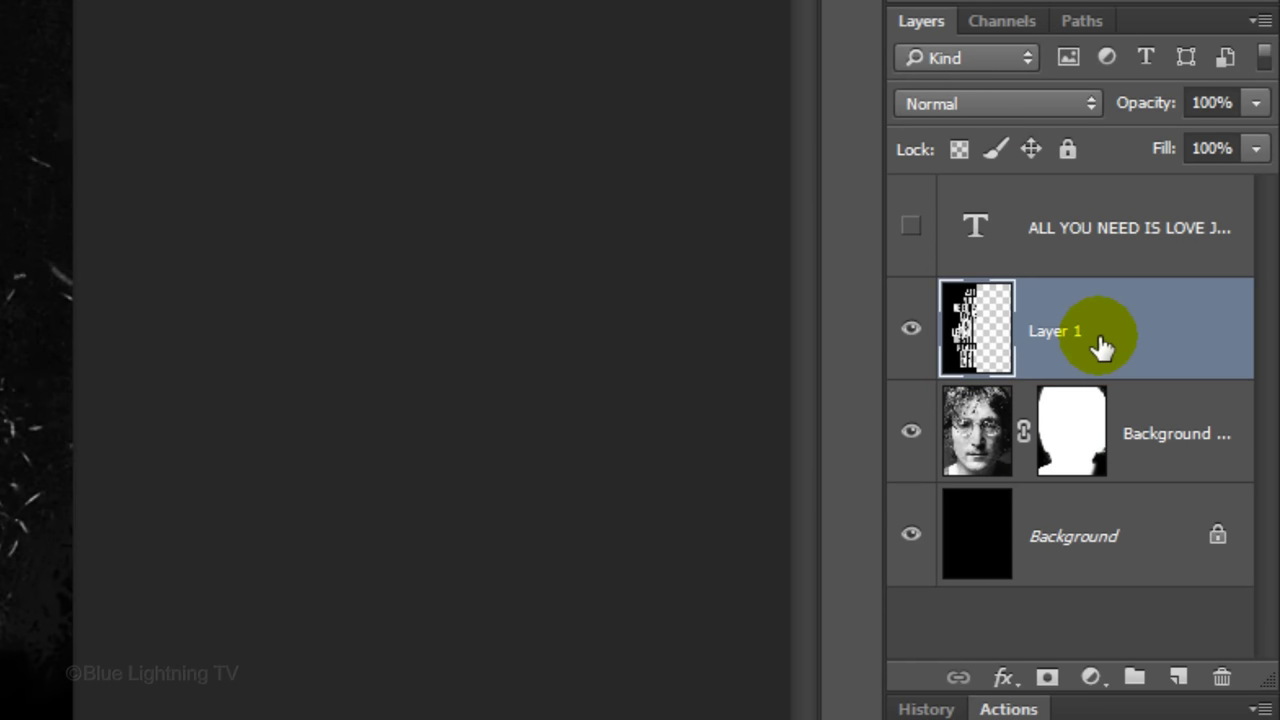
pyautogui.click(1181, 678)
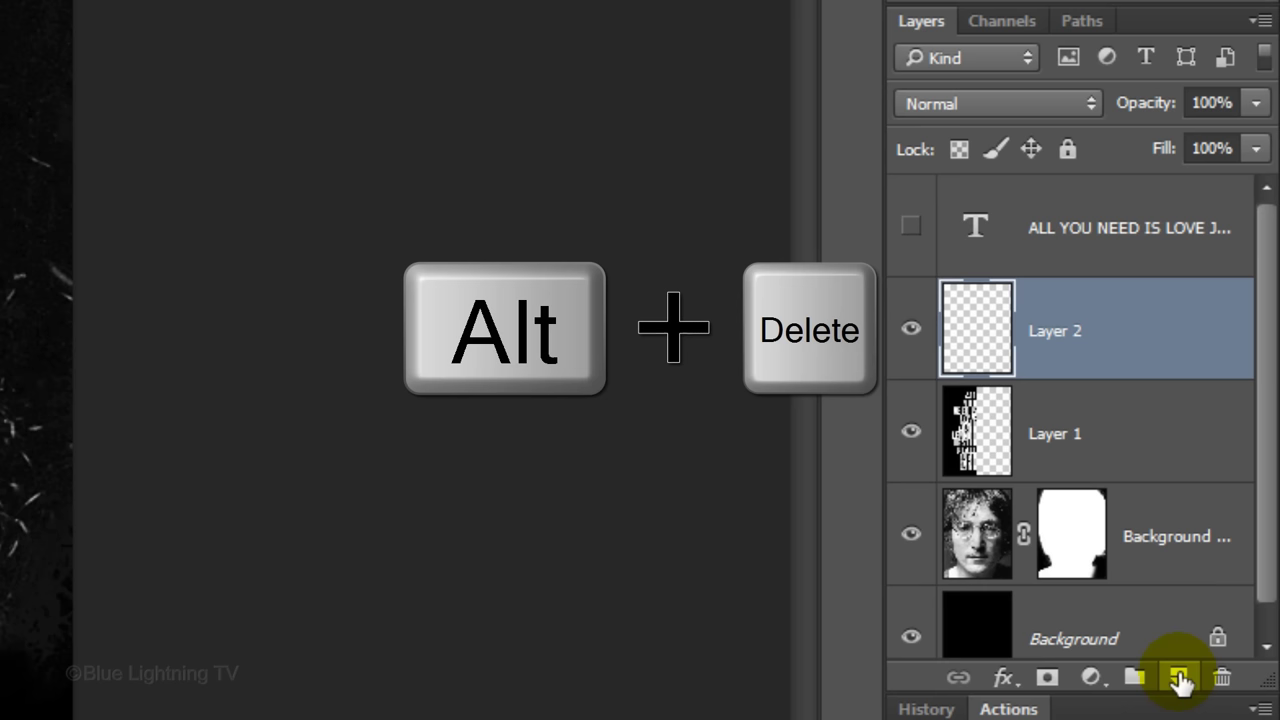
pyautogui.hotkey('alt', 'Delete')
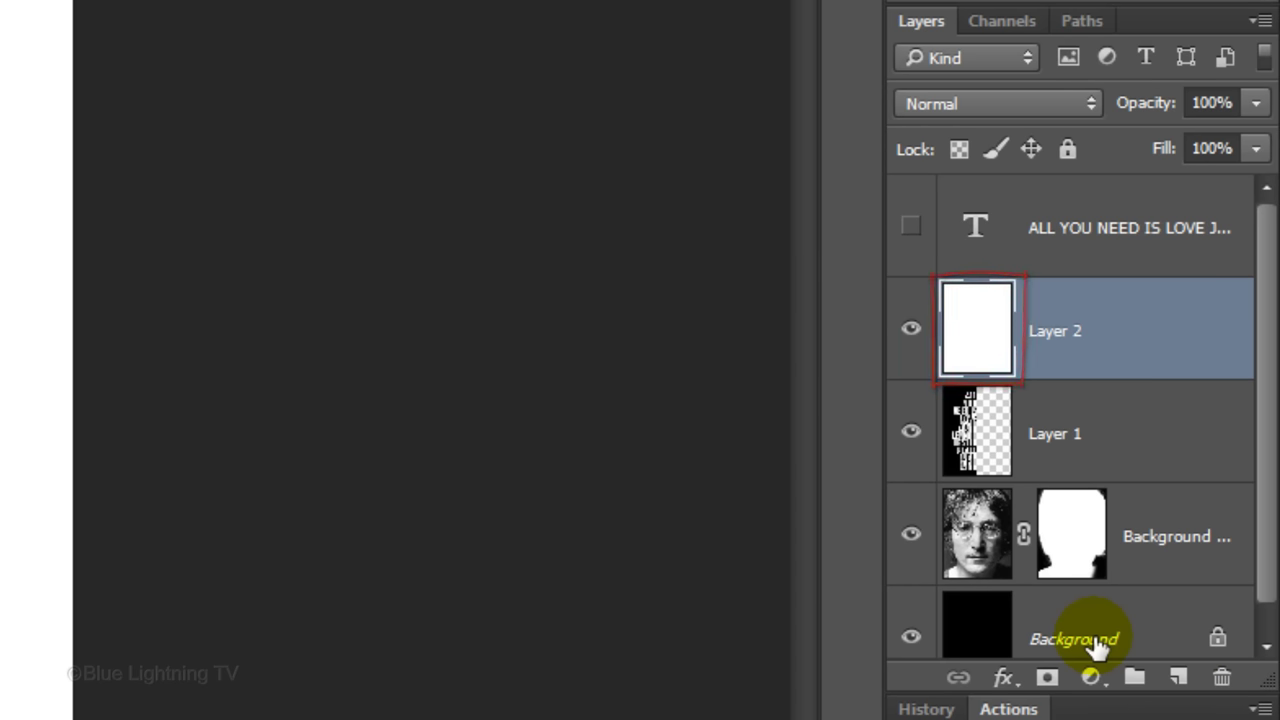
pyautogui.click(1257, 149)
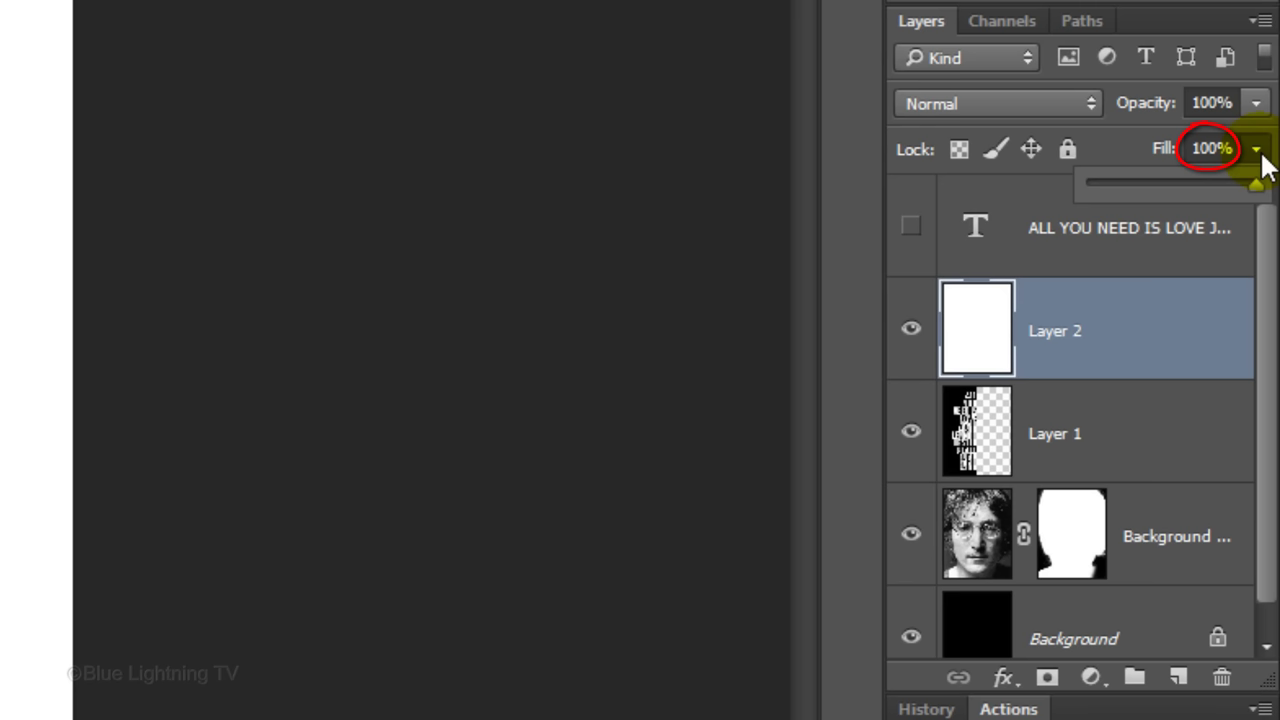
pyautogui.moveTo(1256, 186); pyautogui.dragTo(997, 192)
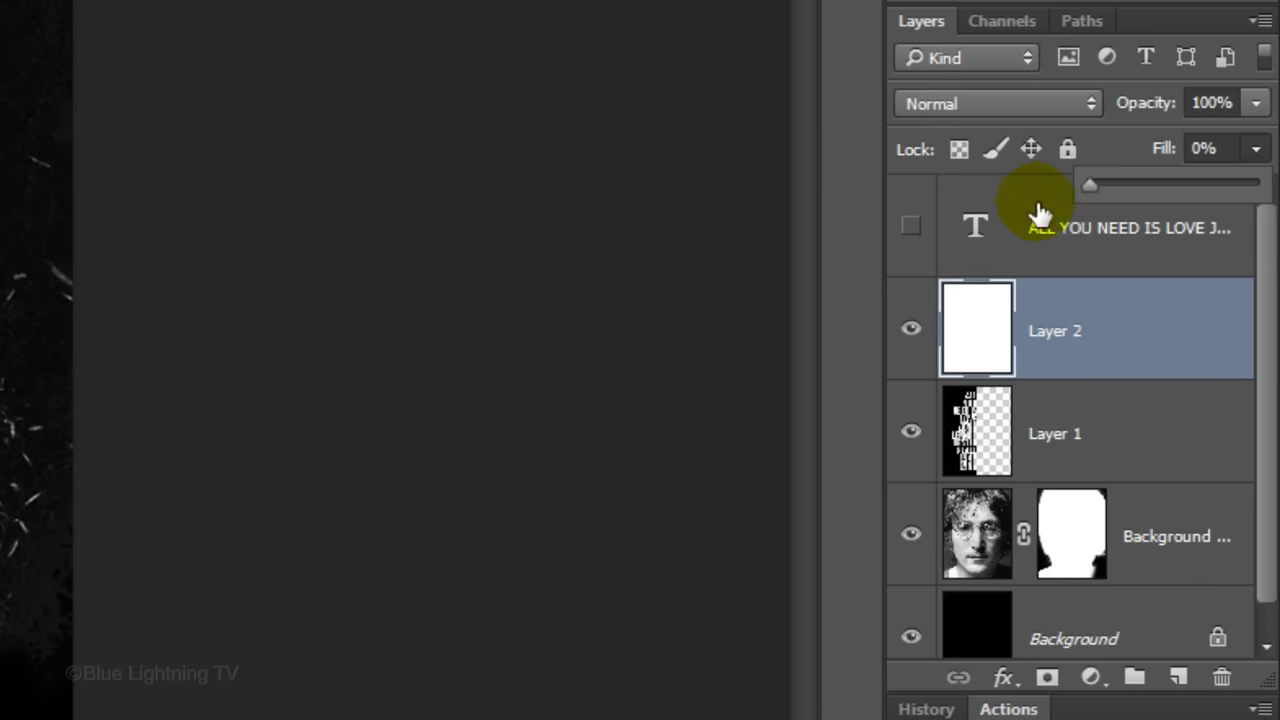
# Give Layer 2 an Inner Glow with Normal blend mode, 40% opacity, 100% choke and a size of 70 px.
pyautogui.click(1224, 400)
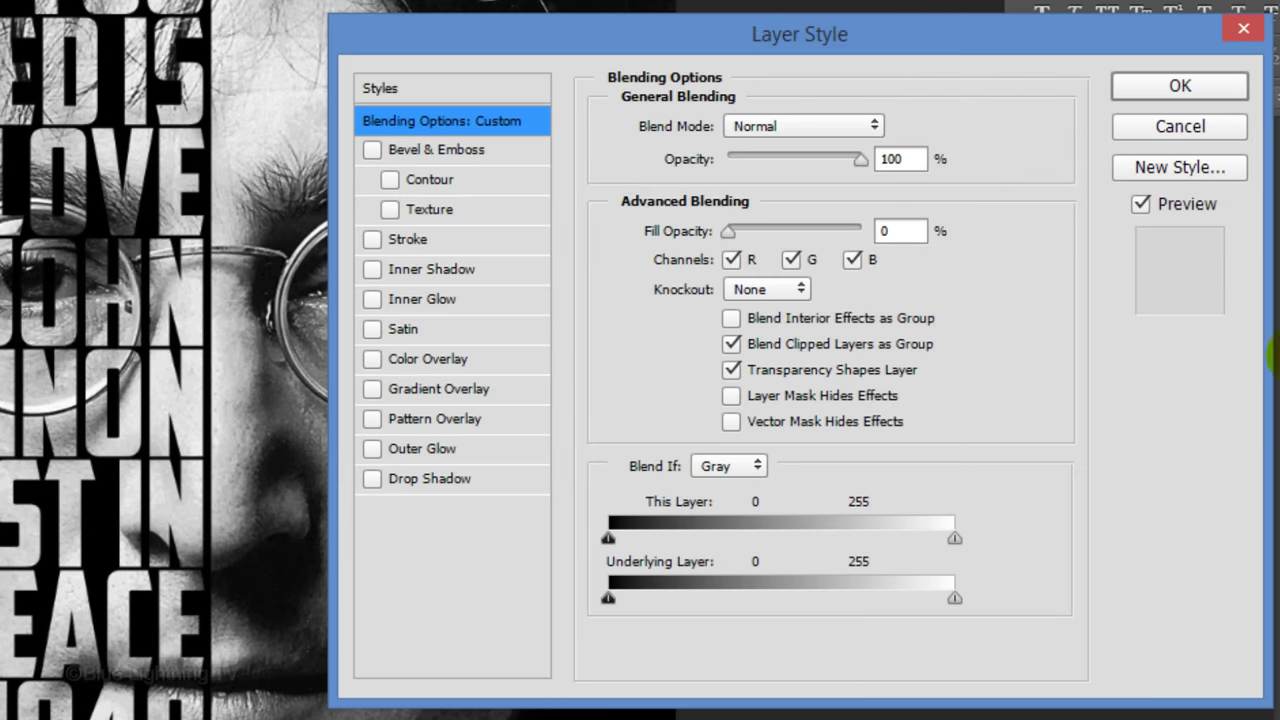
pyautogui.click(421, 299)
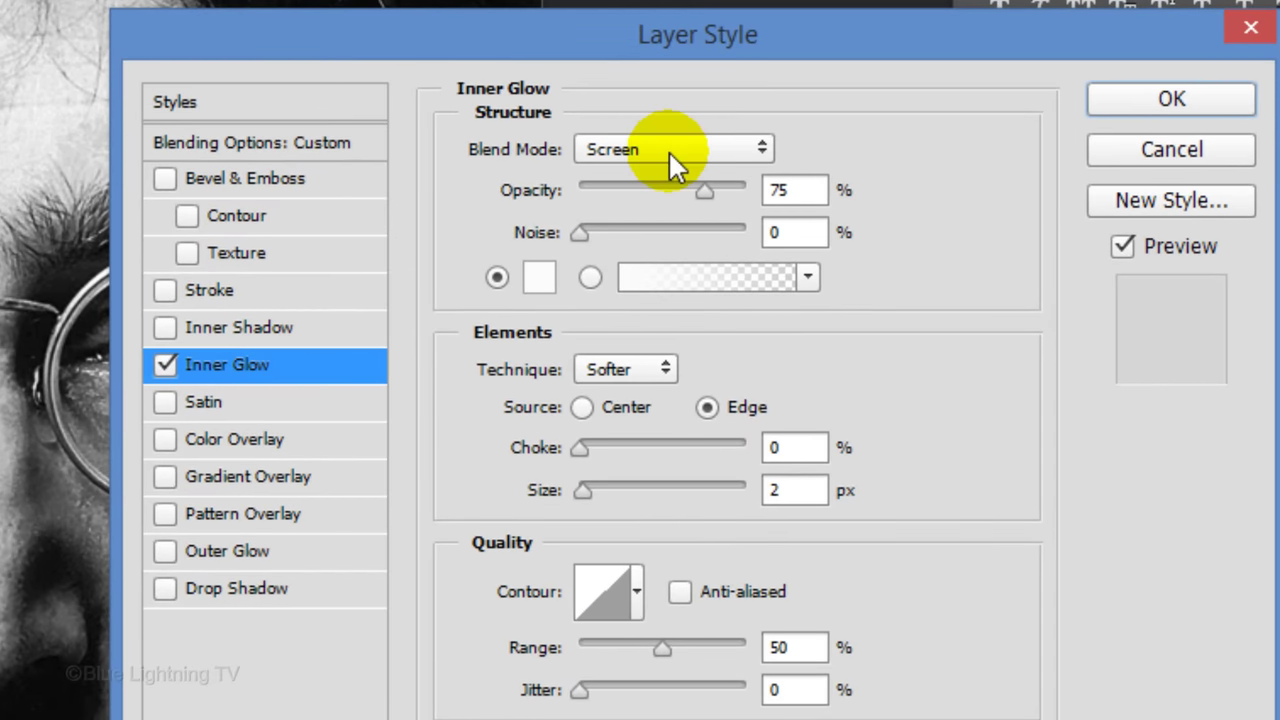
pyautogui.click(666, 150)
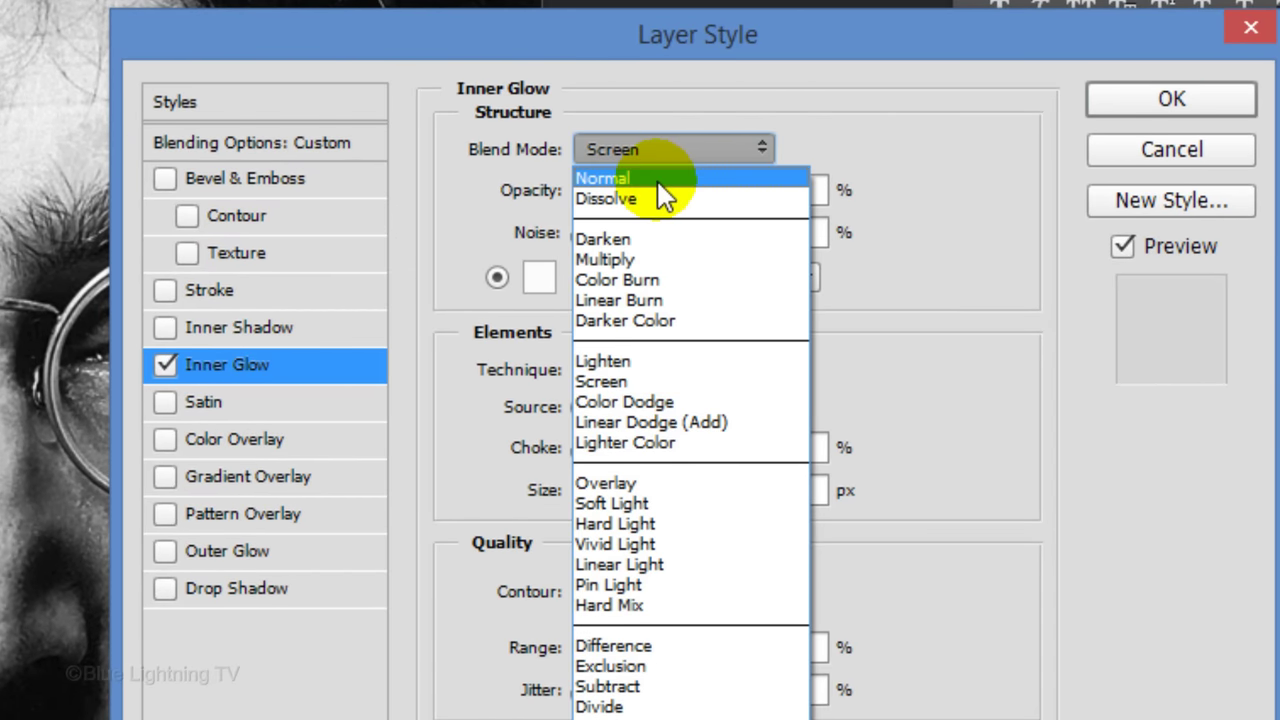
pyautogui.click(660, 182)
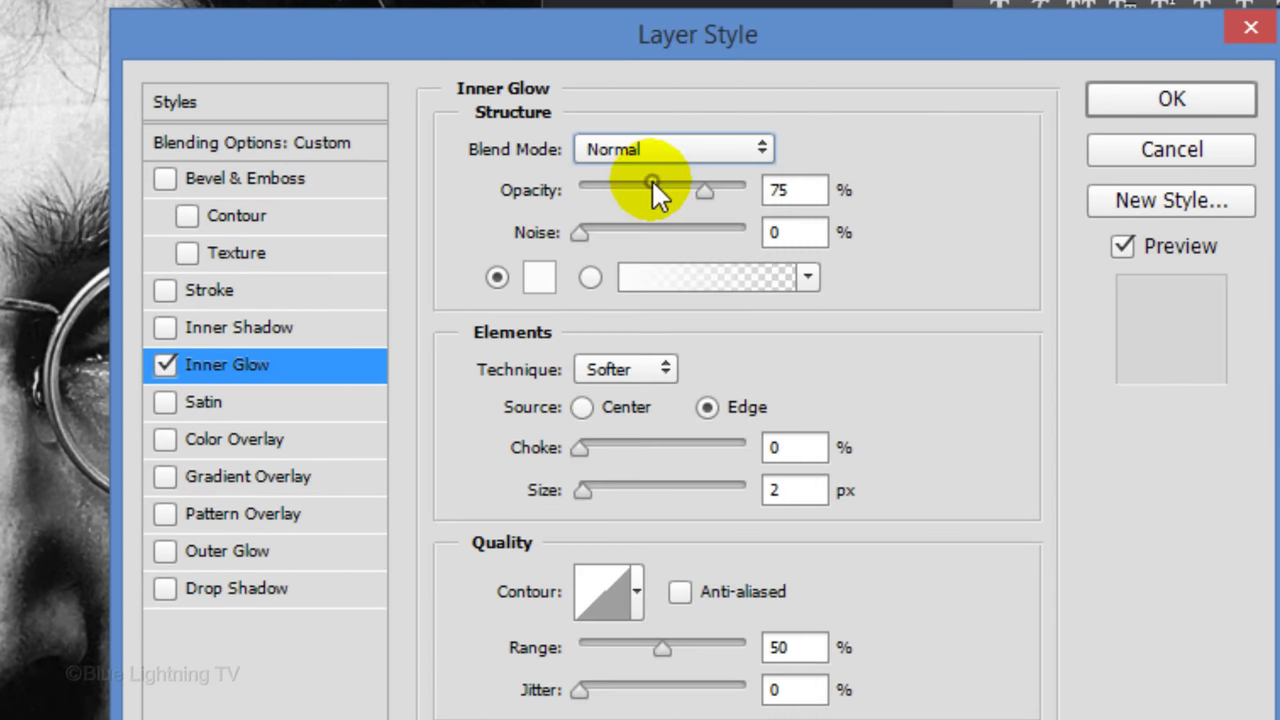
pyautogui.doubleClick(785, 190)
pyautogui.write('40')
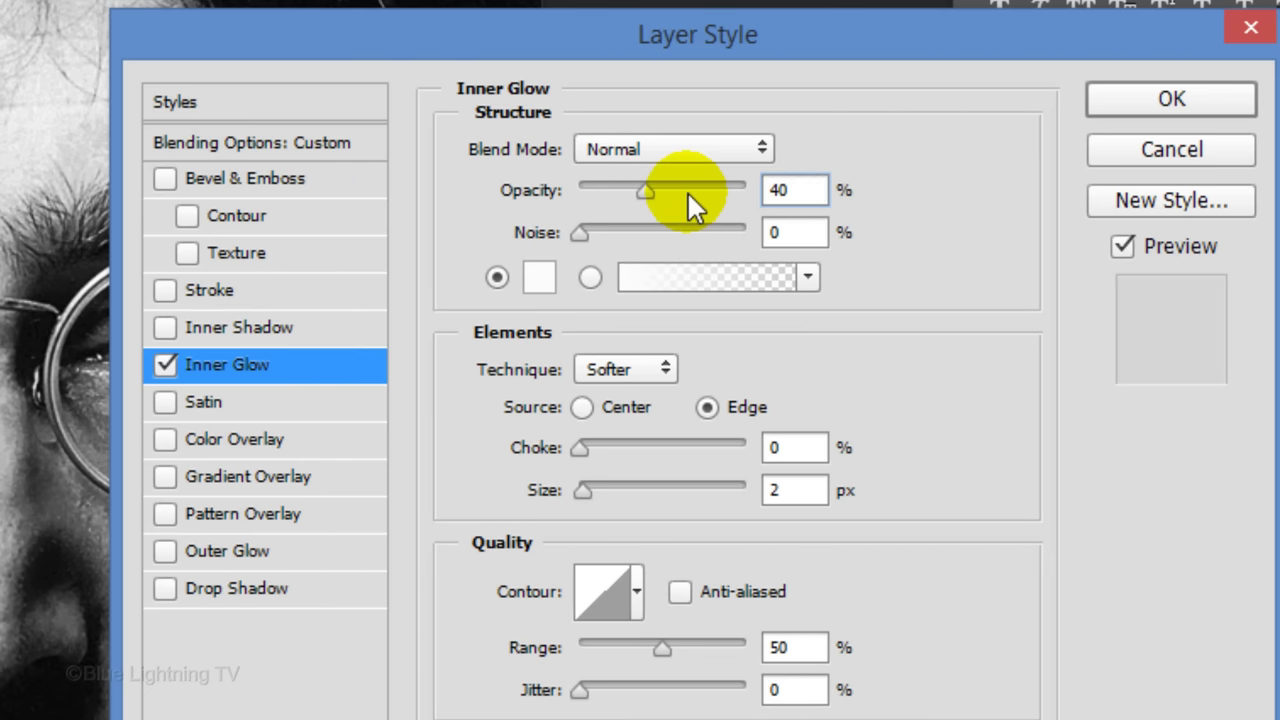
pyautogui.moveTo(583, 450); pyautogui.dragTo(913, 456)
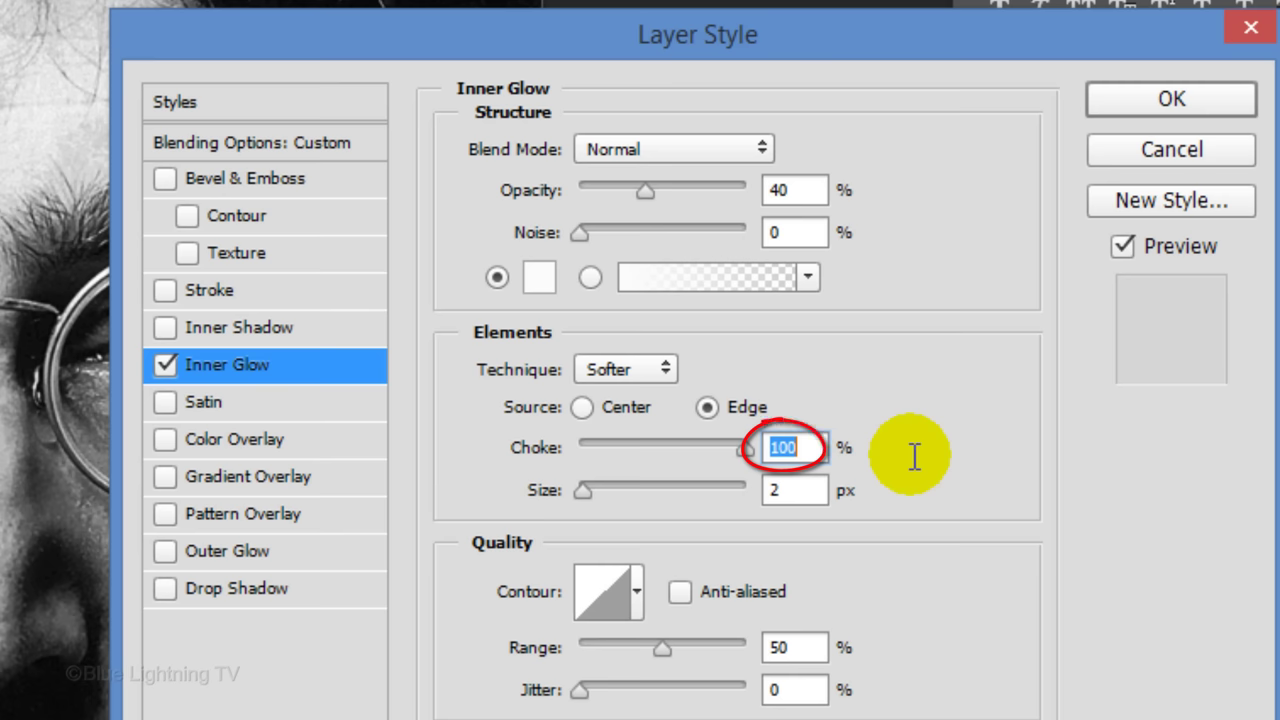
pyautogui.doubleClick(808, 490)
pyautogui.write('70')
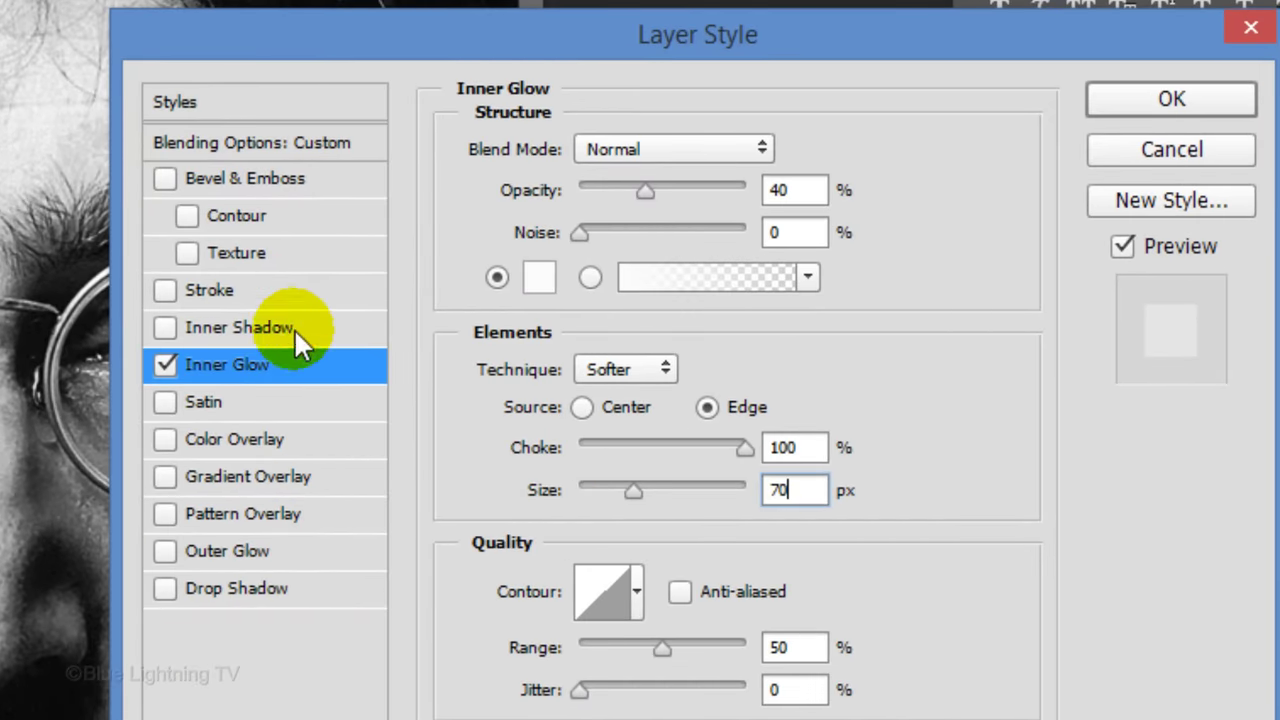
# Add a black Stroke to Layer 2 with a size of 68 px, Inside position and Lighten blend mode.
pyautogui.click(251, 292)
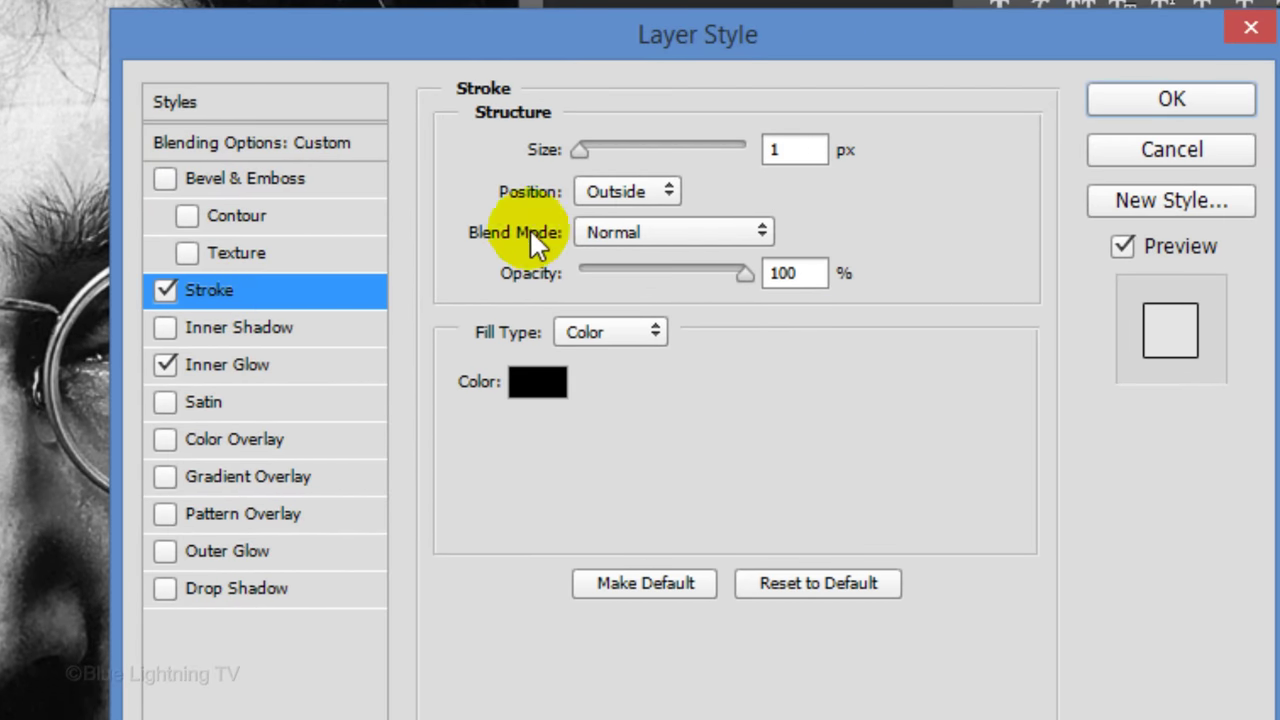
pyautogui.doubleClick(785, 149)
pyautogui.write('68')
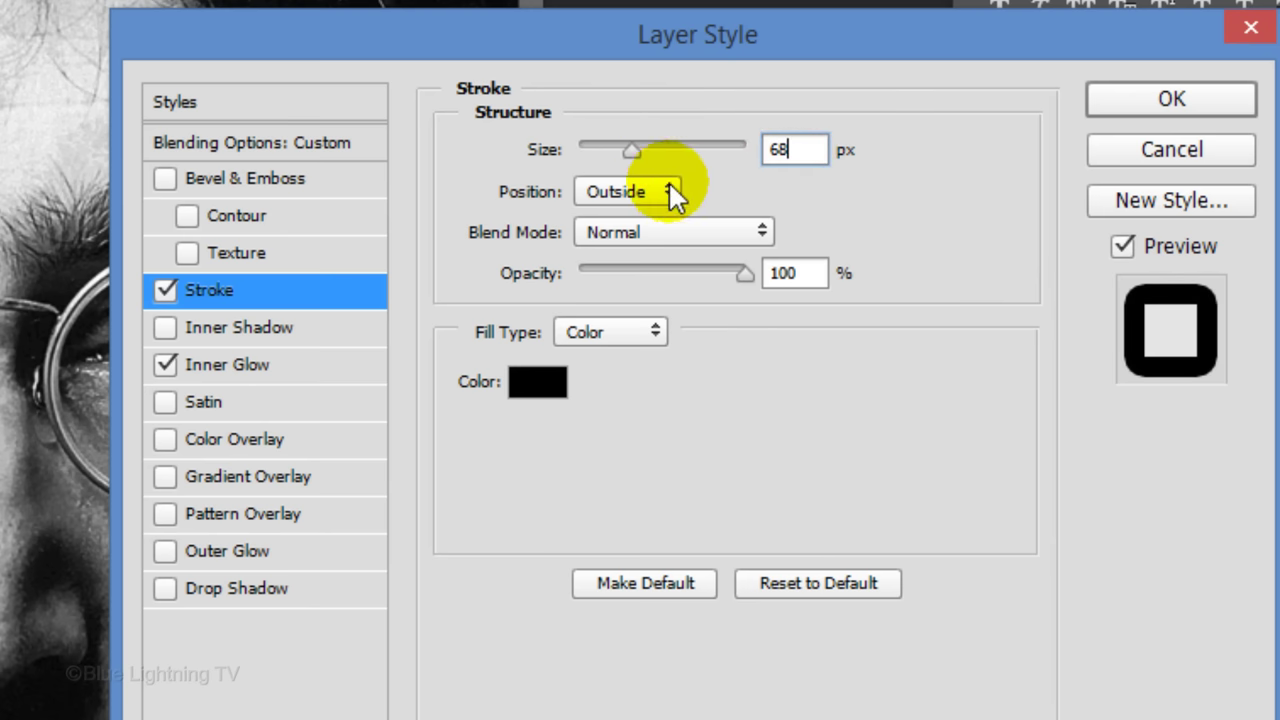
pyautogui.click(667, 191)
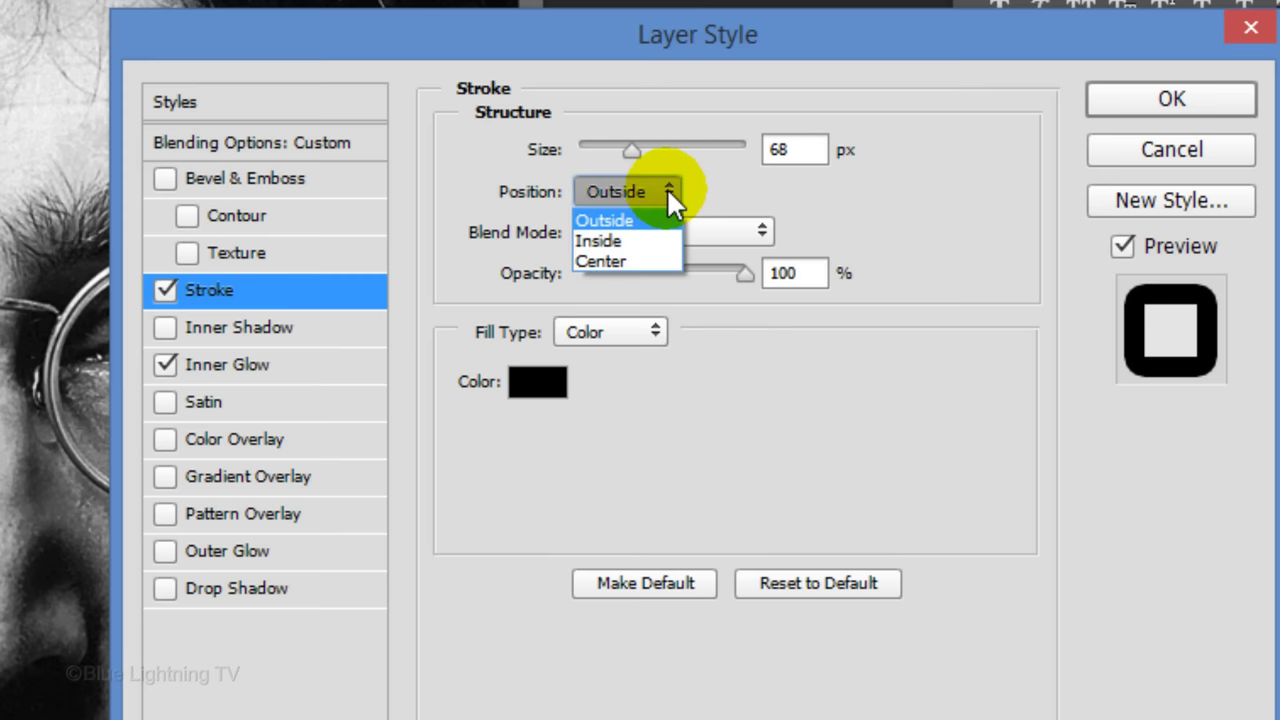
pyautogui.click(641, 240)
pyautogui.click(762, 230)
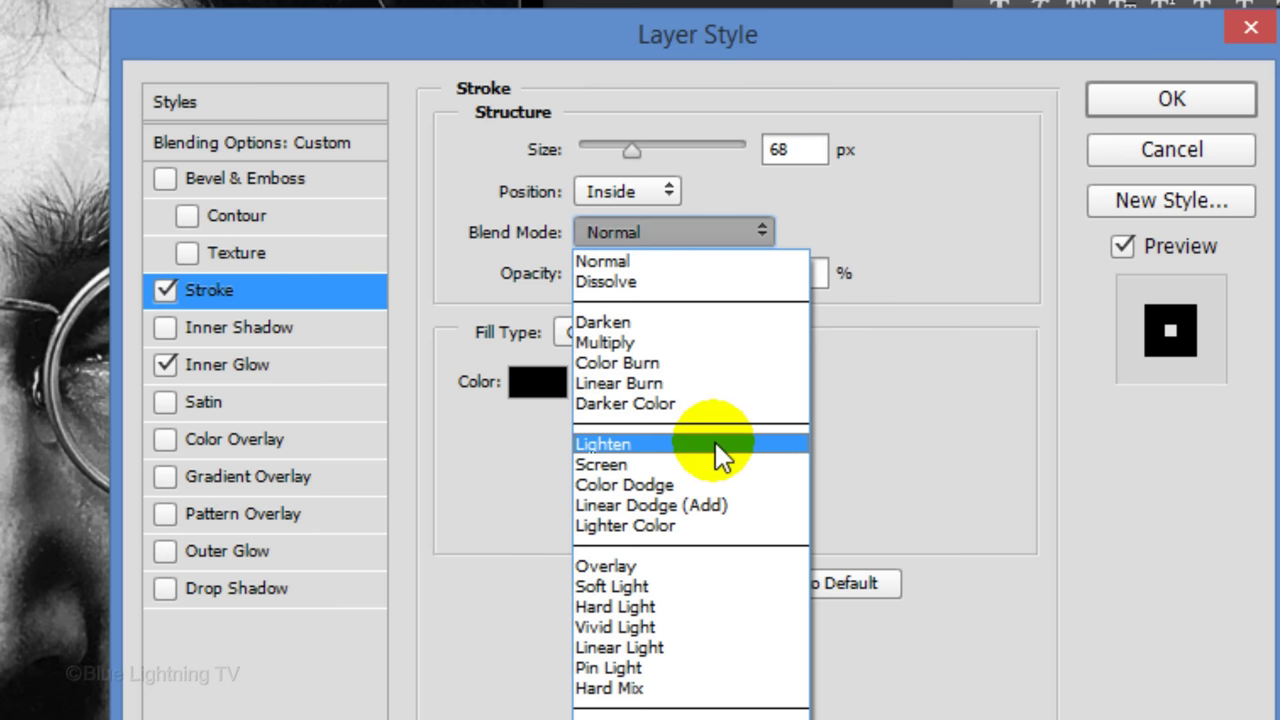
pyautogui.click(717, 446)
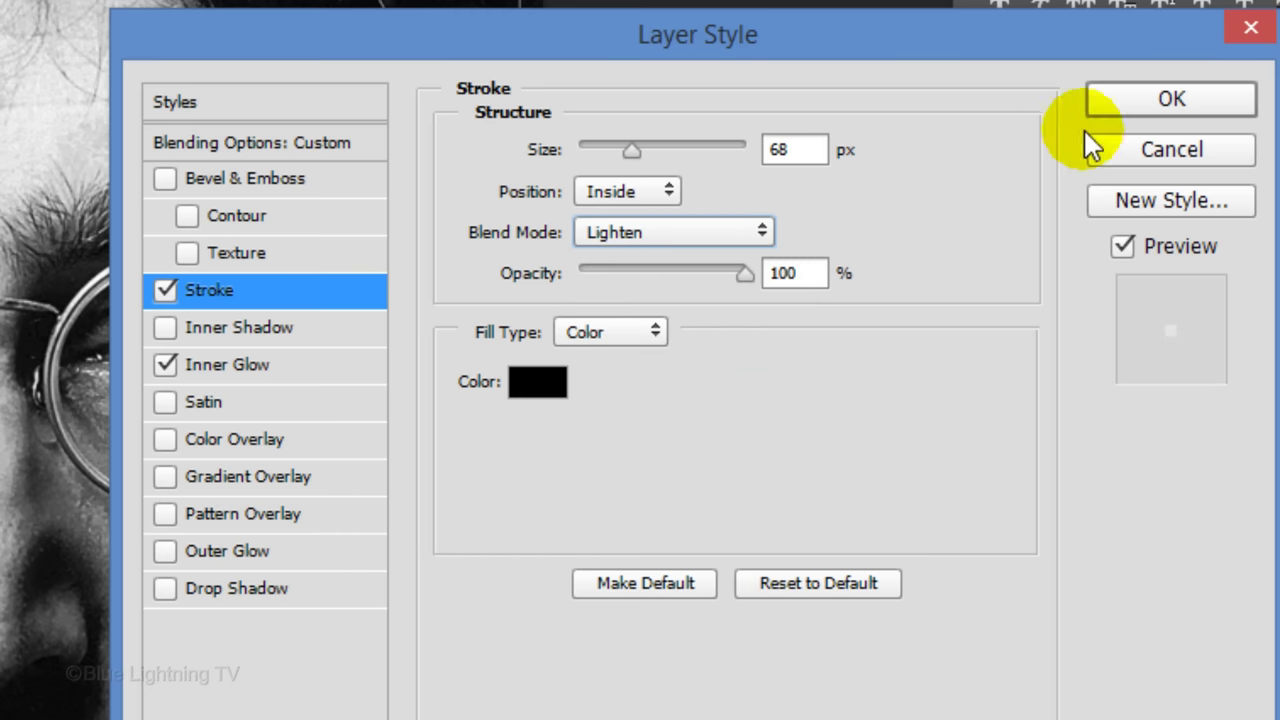